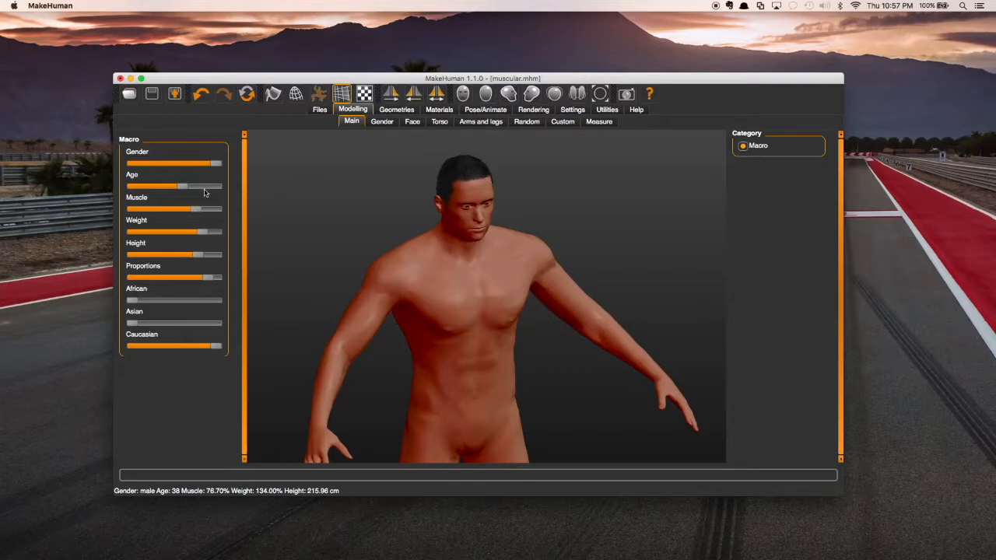
Raise the character's Muscle setting to 100%
{"action": "left_click_drag", "start_coordinate": [199, 212], "coordinate": [173, 211]}
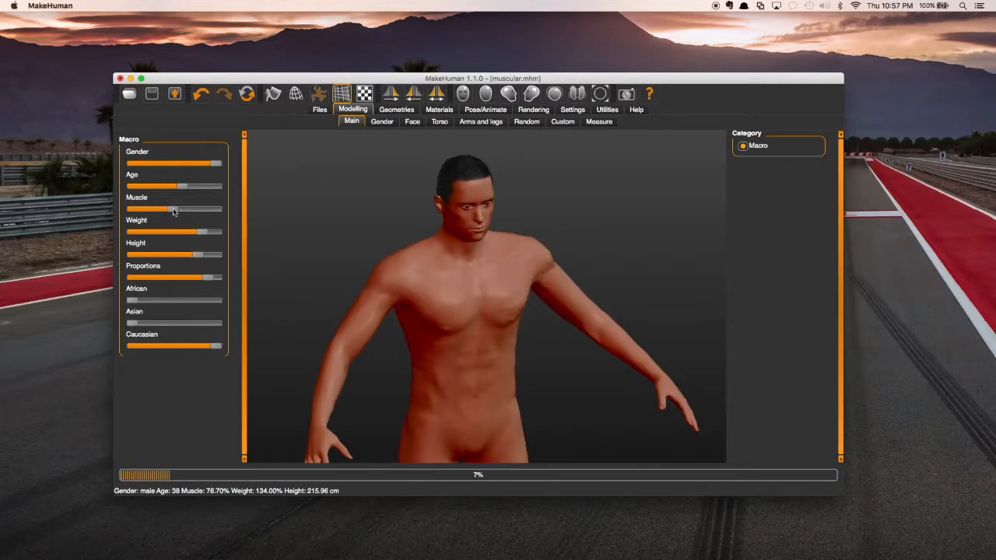
{"action": "left_click_drag", "start_coordinate": [172, 211], "coordinate": [219, 210]}
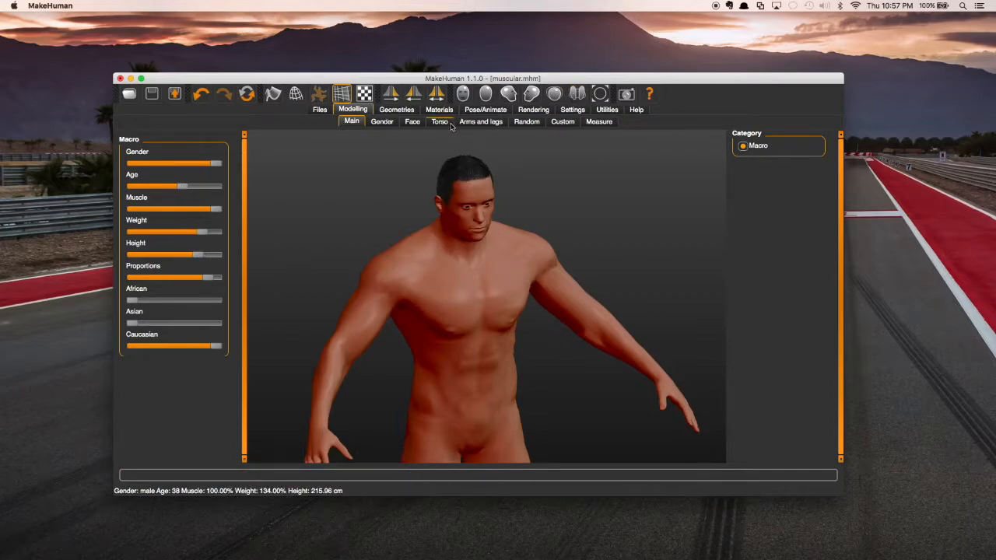
Assign the Game engine rig preset to the character as its skeleton
{"action": "left_click", "coordinate": [486, 110]}
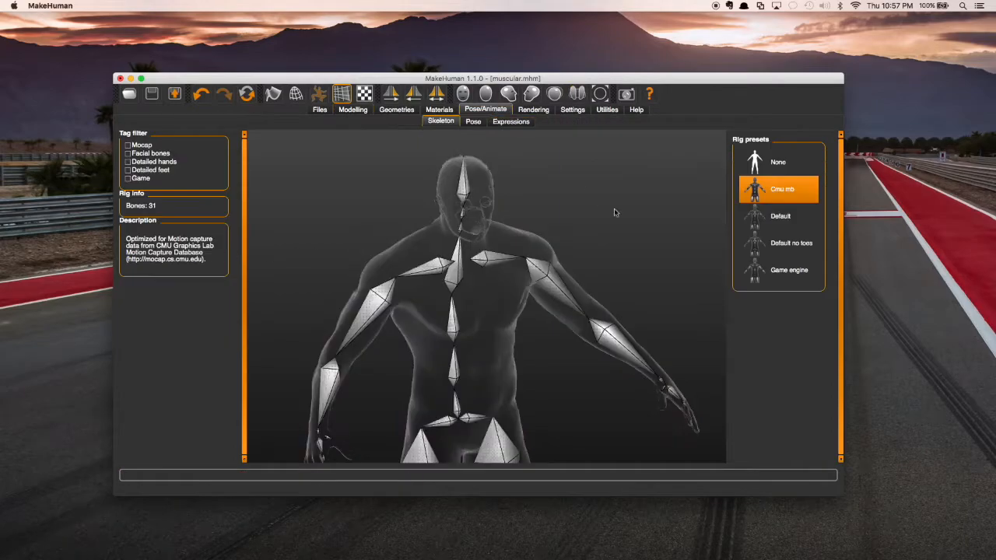
{"action": "left_click", "coordinate": [778, 270]}
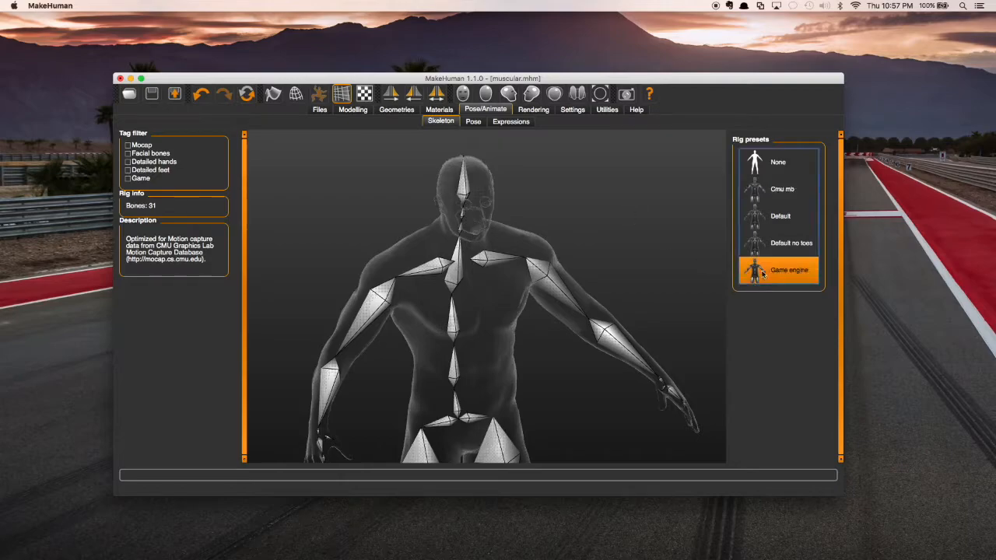
{"action": "scroll", "coordinate": [531, 211], "scroll_direction": "up", "scroll_amount": 1}
{"action": "middle_click_drag", "start_coordinate": [532, 211], "coordinate": [517, 238]}
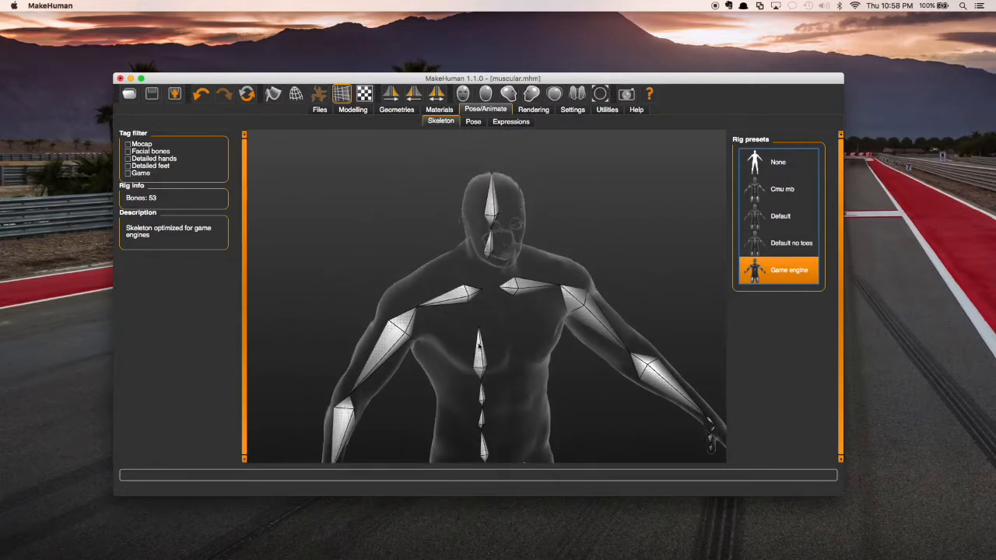
{"action": "scroll", "coordinate": [491, 326], "scroll_direction": "up", "scroll_amount": 3}
{"action": "scroll", "coordinate": [491, 326], "scroll_direction": "down", "scroll_amount": 1}
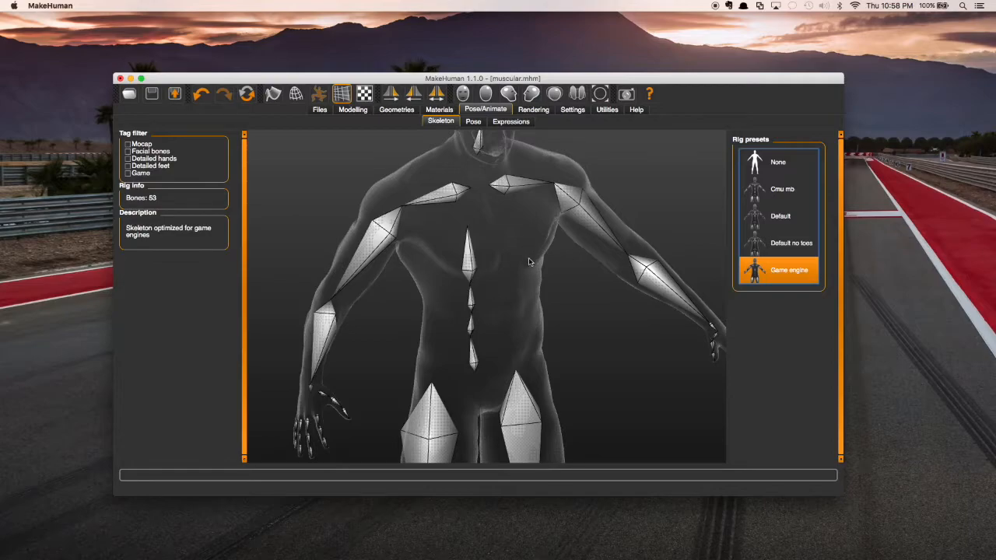
{"action": "scroll", "coordinate": [526, 254], "scroll_direction": "down", "scroll_amount": 2}
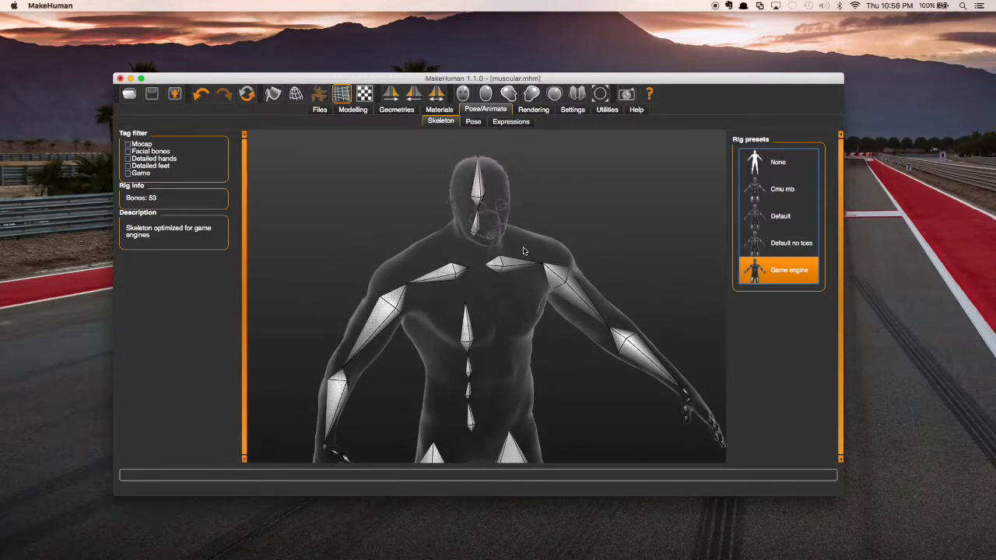
{"action": "left_click", "coordinate": [763, 270]}
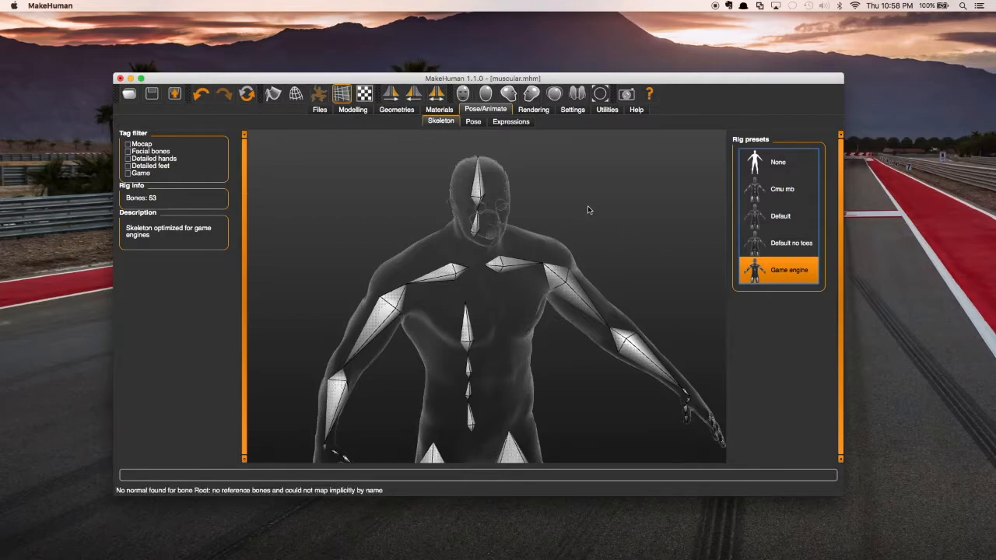
Export the character as a Filmbox (fbx) file named muscular_character, with feet on ground, Binary FBX and decimeter scale units
{"action": "left_click_drag", "start_coordinate": [410, 73], "coordinate": [384, 71]}
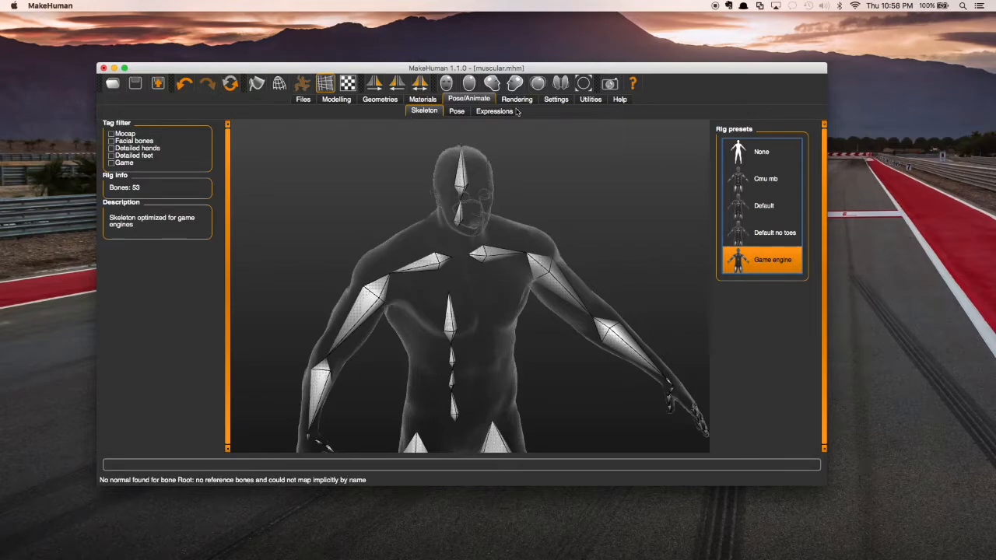
{"action": "left_click", "coordinate": [305, 101]}
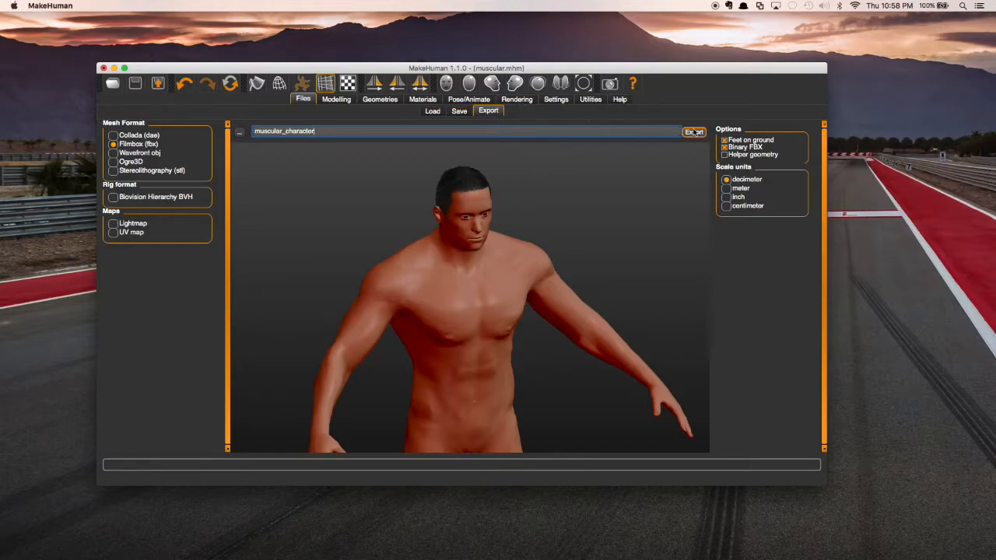
{"action": "left_click", "coordinate": [693, 132]}
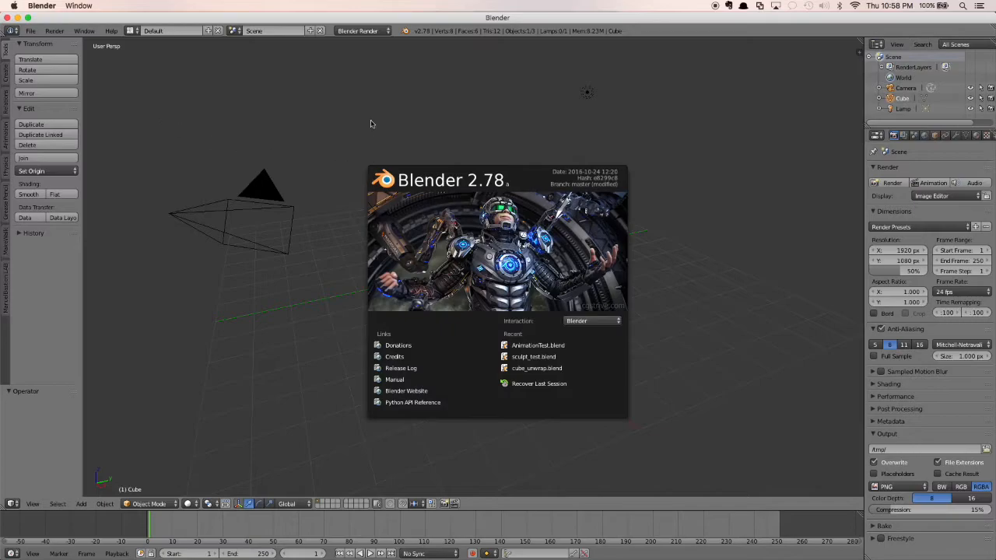
Switch to Blender and delete the default cube from the scene
{"action": "left_click", "coordinate": [370, 124]}
{"action": "key", "text": "x"}
{"action": "left_click", "coordinate": [434, 242]}
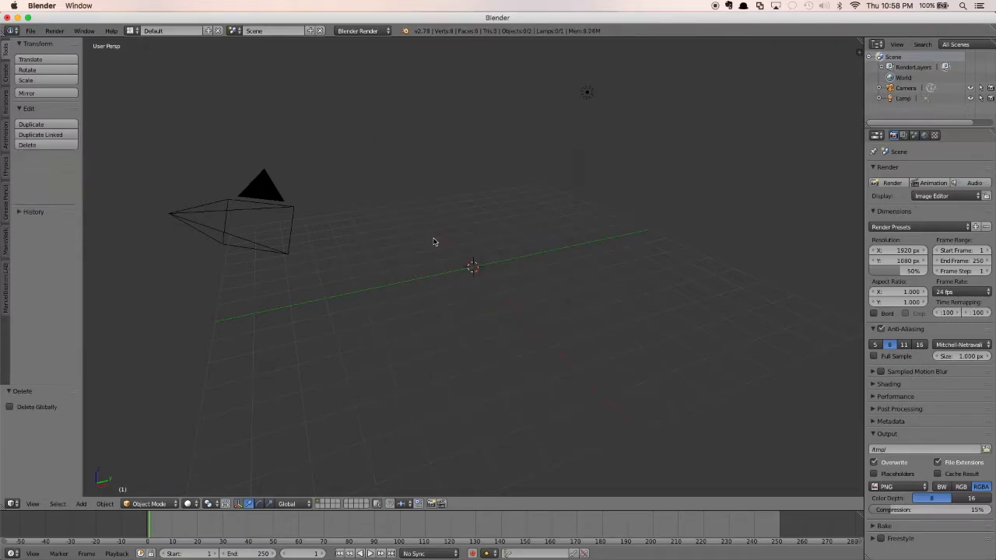
Import the FBX file muscular_character.fbx from the characters folder on the Freedom volume
{"action": "left_click", "coordinate": [31, 30]}
{"action": "mouse_move", "coordinate": [75, 221]}
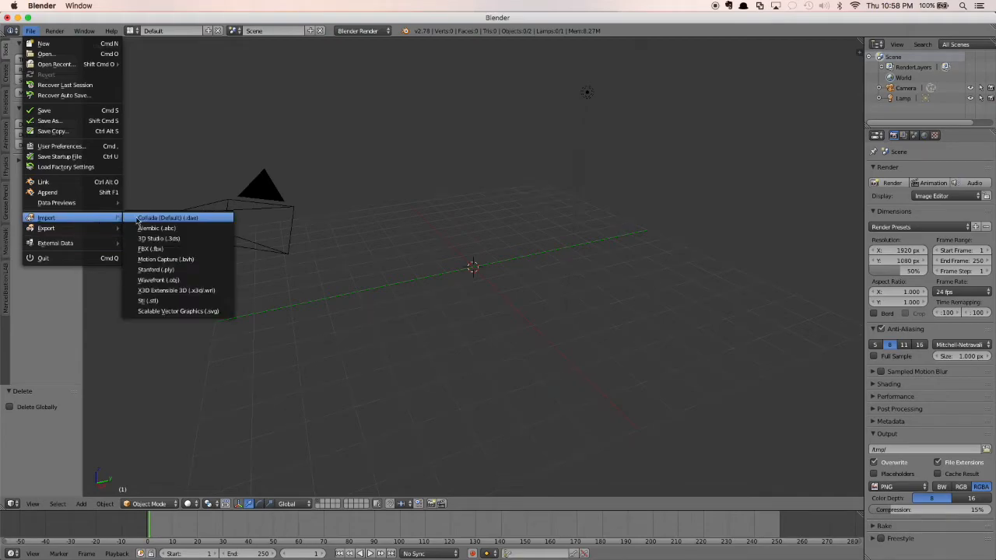
{"action": "left_click", "coordinate": [161, 249]}
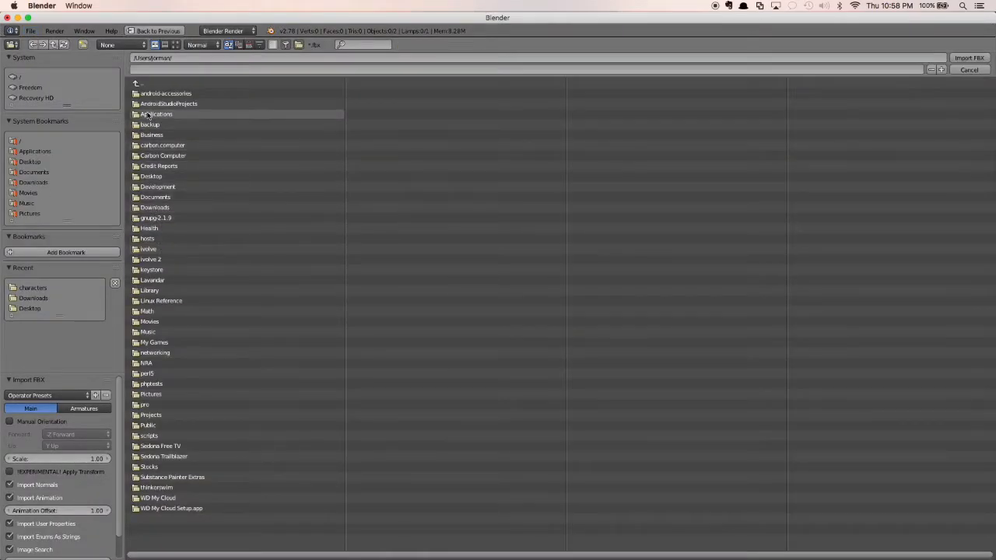
{"action": "left_click", "coordinate": [30, 88]}
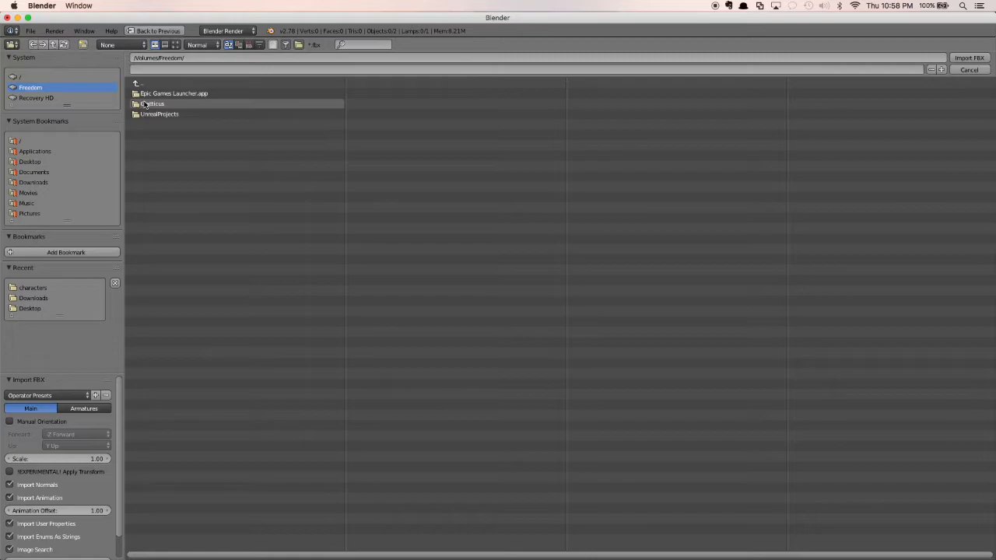
{"action": "left_click", "coordinate": [145, 104]}
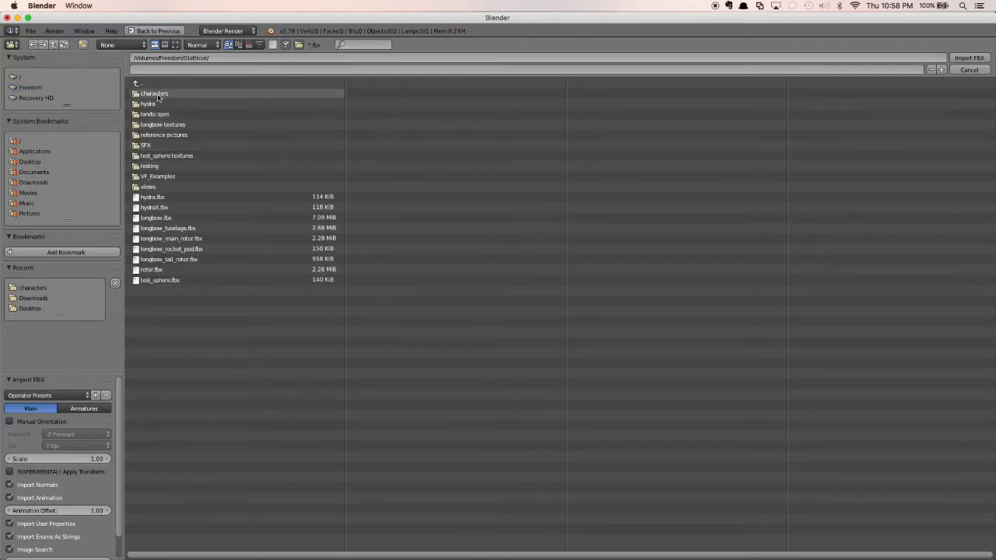
{"action": "left_click", "coordinate": [155, 94]}
{"action": "left_click", "coordinate": [160, 114]}
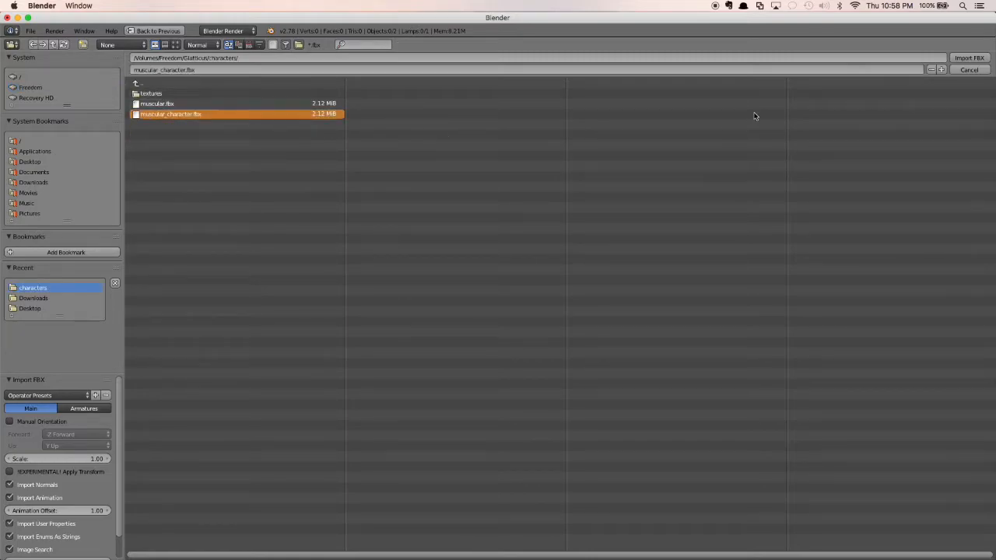
{"action": "left_click", "coordinate": [964, 59]}
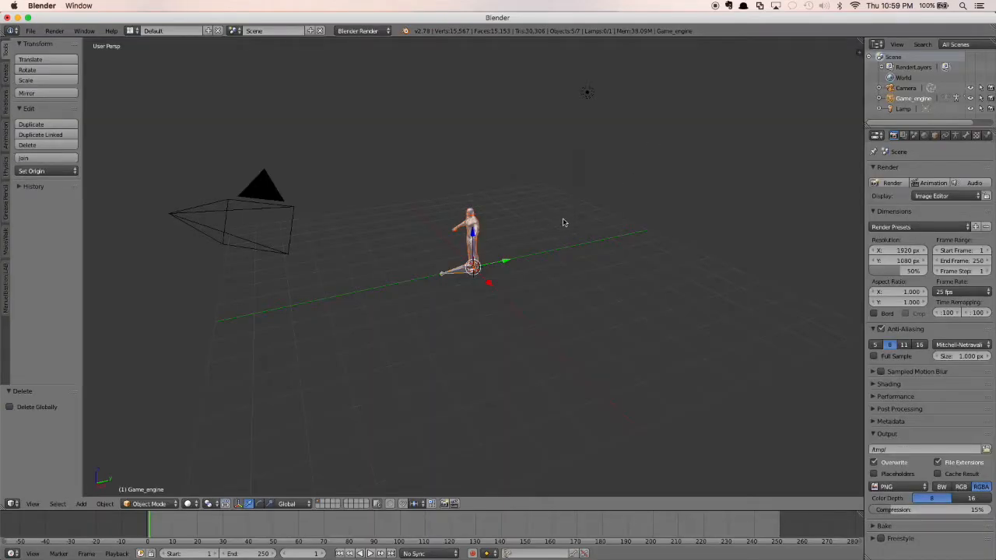
{"action": "scroll", "coordinate": [561, 218], "scroll_direction": "up", "scroll_amount": 6}
{"action": "middle_click_drag", "start_coordinate": [555, 176], "coordinate": [517, 205]}
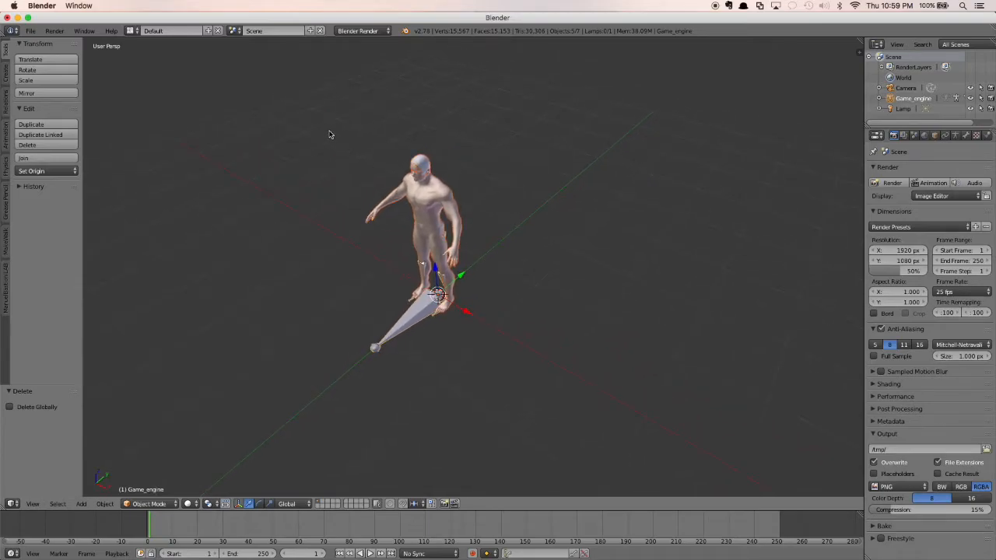
Switch the screen layout to Animation and enlarge the F-Curve editor area upward
{"action": "left_click", "coordinate": [133, 31]}
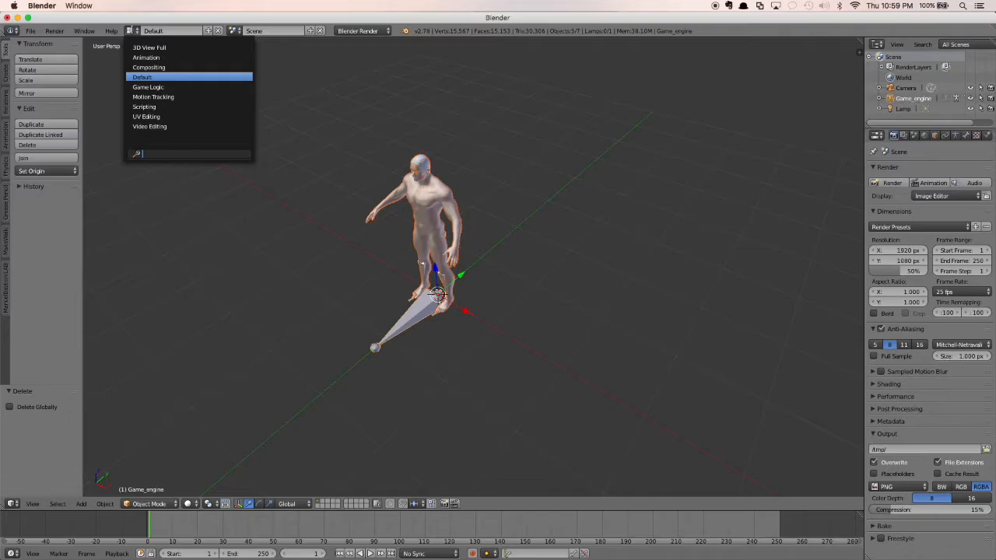
{"action": "left_click", "coordinate": [161, 58]}
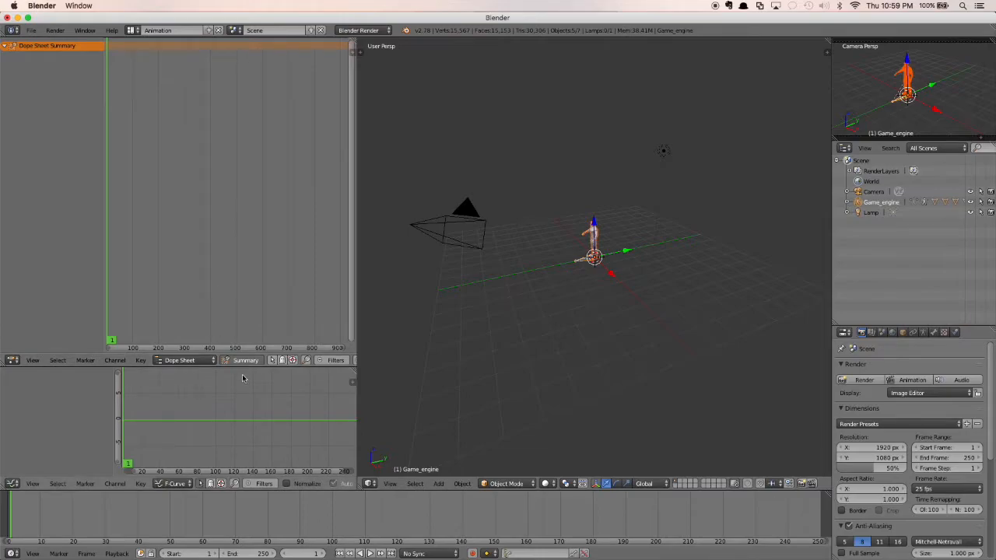
{"action": "left_click_drag", "start_coordinate": [236, 361], "coordinate": [233, 244]}
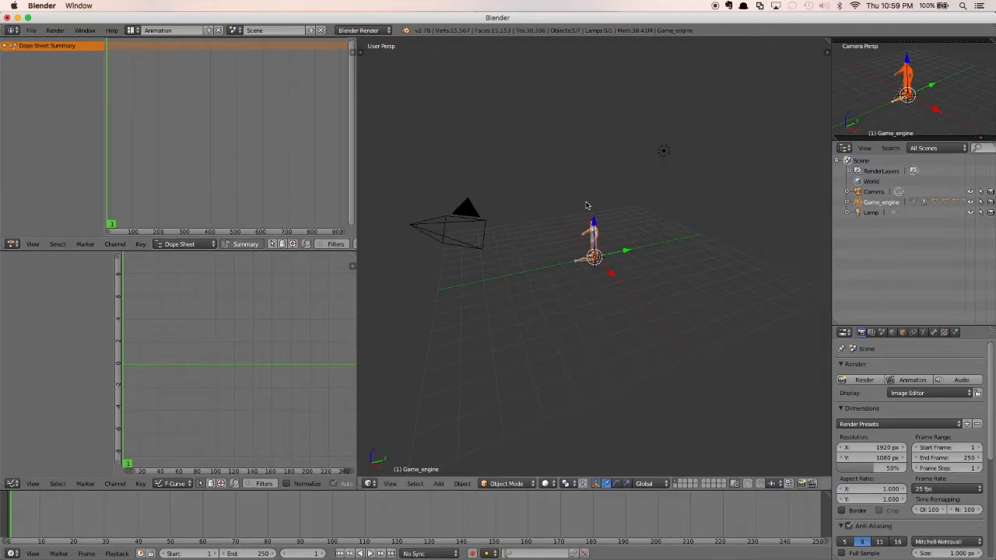
Enlarge the properties area and turn on X-Ray display for the Game_engine armature
{"action": "scroll", "coordinate": [600, 219], "scroll_direction": "up", "scroll_amount": 6}
{"action": "middle_click_drag", "start_coordinate": [608, 160], "coordinate": [624, 227]}
{"action": "scroll", "coordinate": [631, 250], "scroll_direction": "up", "scroll_amount": 3}
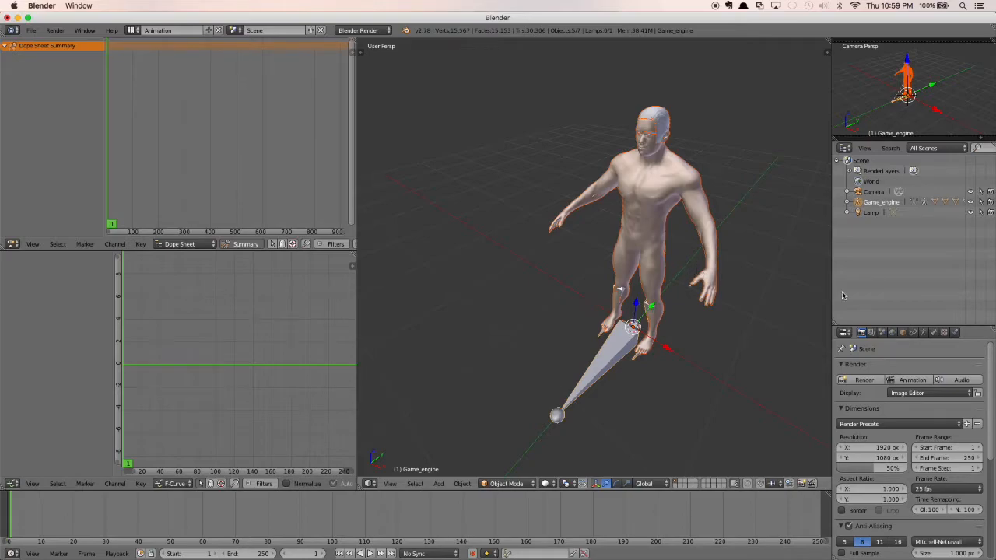
{"action": "left_click_drag", "start_coordinate": [895, 327], "coordinate": [887, 257]}
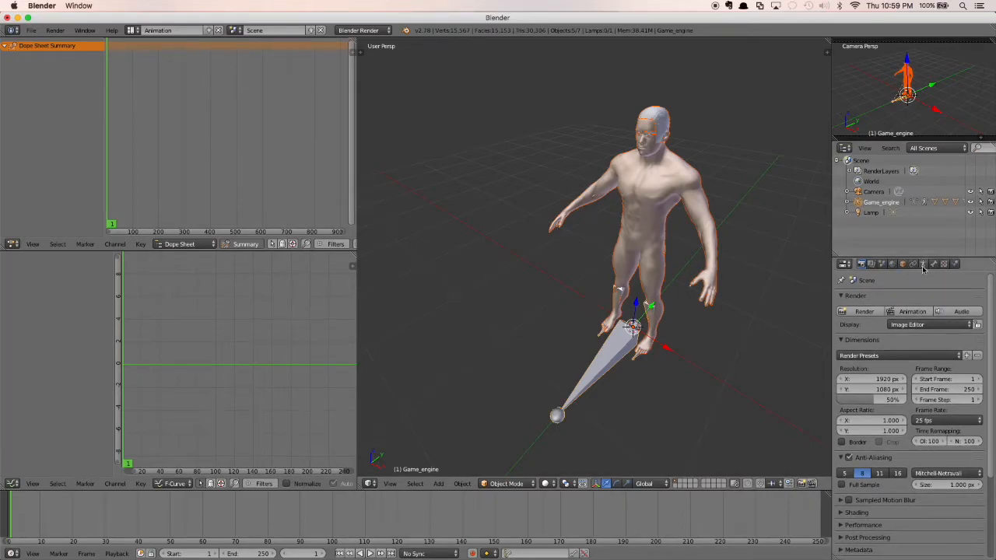
{"action": "left_click", "coordinate": [924, 265]}
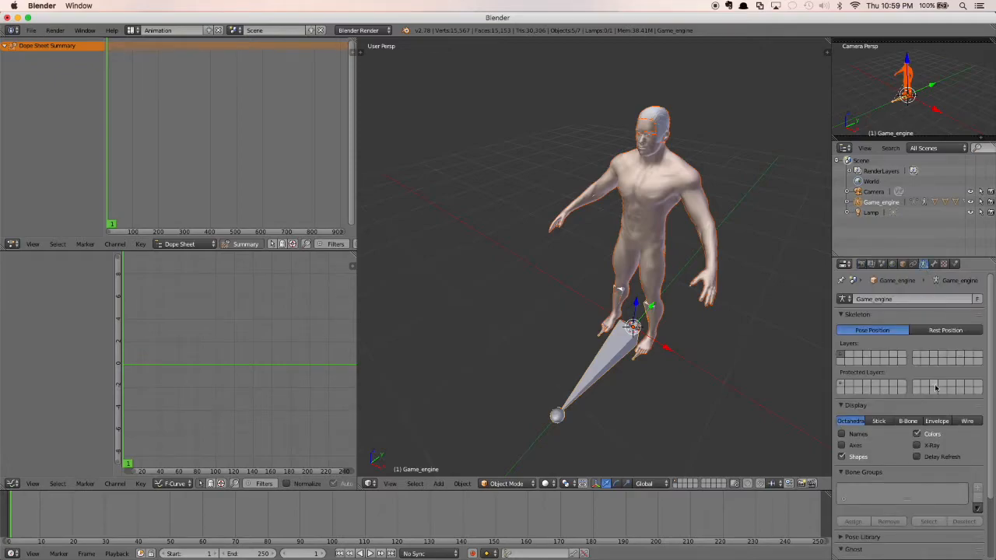
{"action": "scroll", "coordinate": [934, 391], "scroll_direction": "down", "scroll_amount": 1}
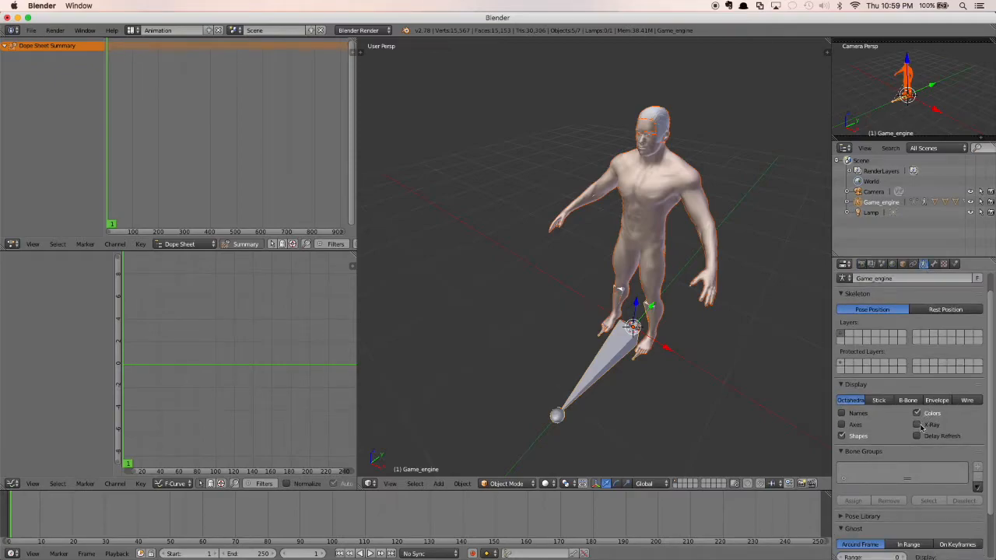
{"action": "left_click", "coordinate": [918, 424]}
{"action": "scroll", "coordinate": [708, 262], "scroll_direction": "up", "scroll_amount": 2}
{"action": "middle_click_drag", "start_coordinate": [709, 211], "coordinate": [685, 194]}
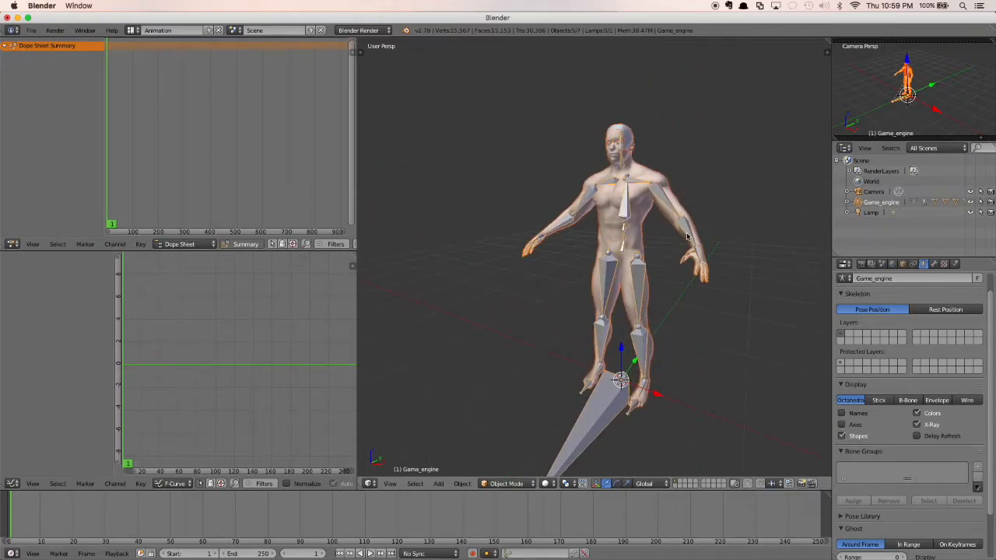
Select the Game_engine armature on the character and put it into Pose Mode
{"action": "scroll", "coordinate": [687, 237], "scroll_direction": "down", "scroll_amount": 3}
{"action": "middle_click_drag", "start_coordinate": [691, 275], "coordinate": [666, 307]}
{"action": "scroll", "coordinate": [687, 256], "scroll_direction": "up", "scroll_amount": 3}
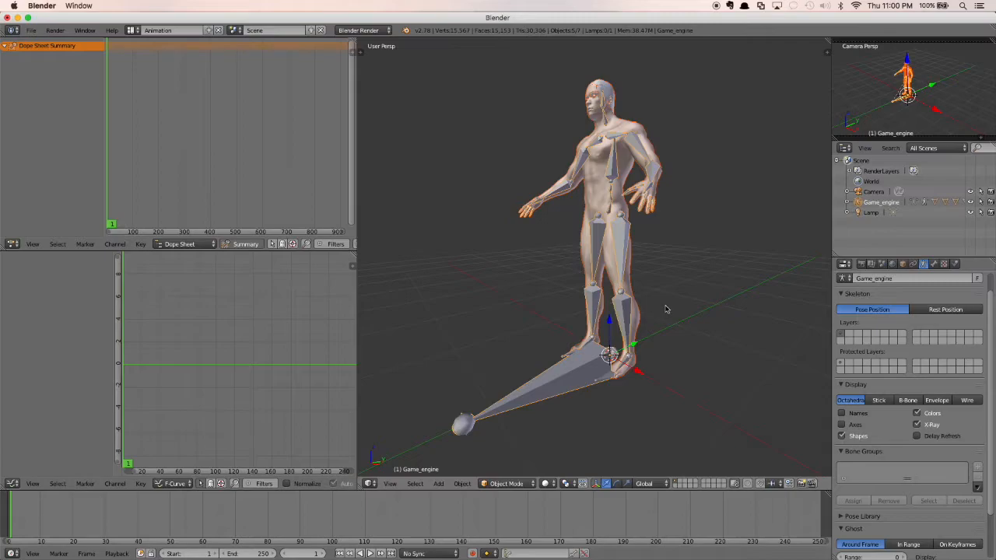
{"action": "mouse_move", "coordinate": [671, 333]}
{"action": "middle_mouse_down"}
{"action": "mouse_move", "coordinate": [658, 340]}
{"action": "mouse_move", "coordinate": [678, 327]}
{"action": "middle_mouse_up"}
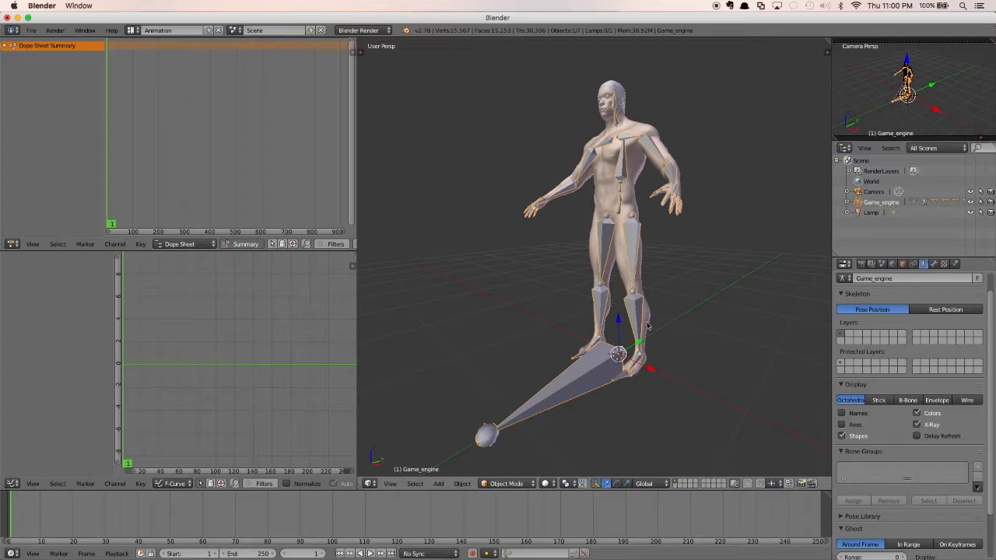
{"action": "right_click", "coordinate": [640, 320]}
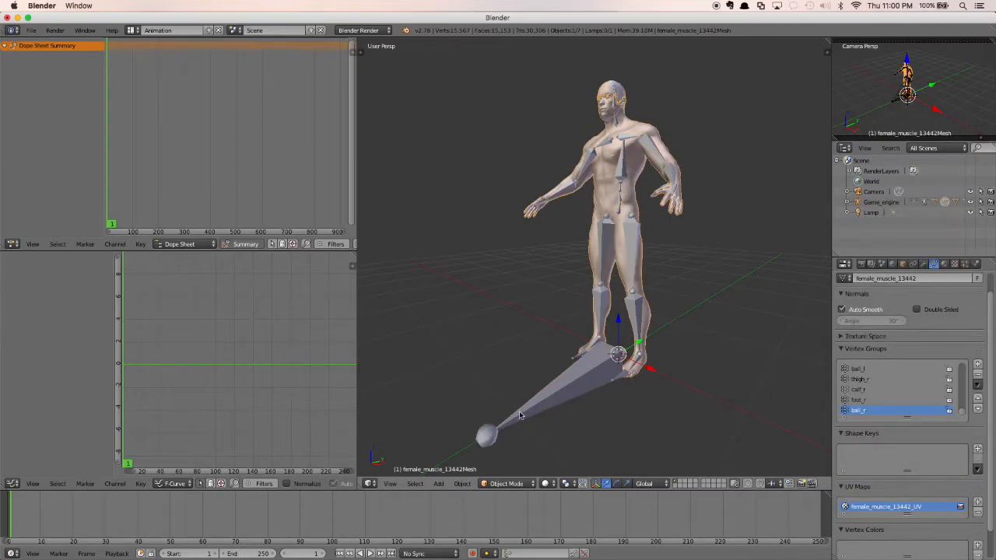
{"action": "right_click", "coordinate": [638, 318]}
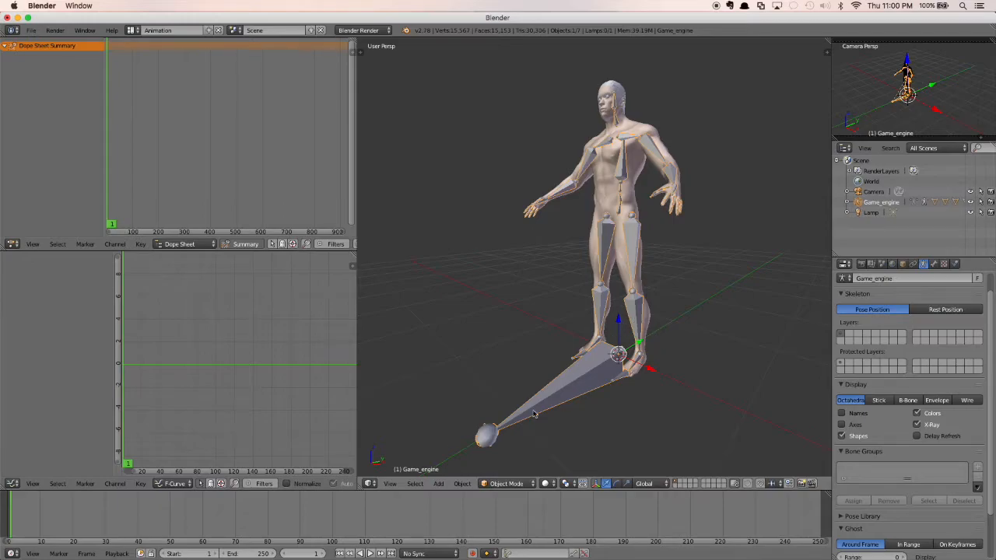
{"action": "left_click", "coordinate": [498, 483]}
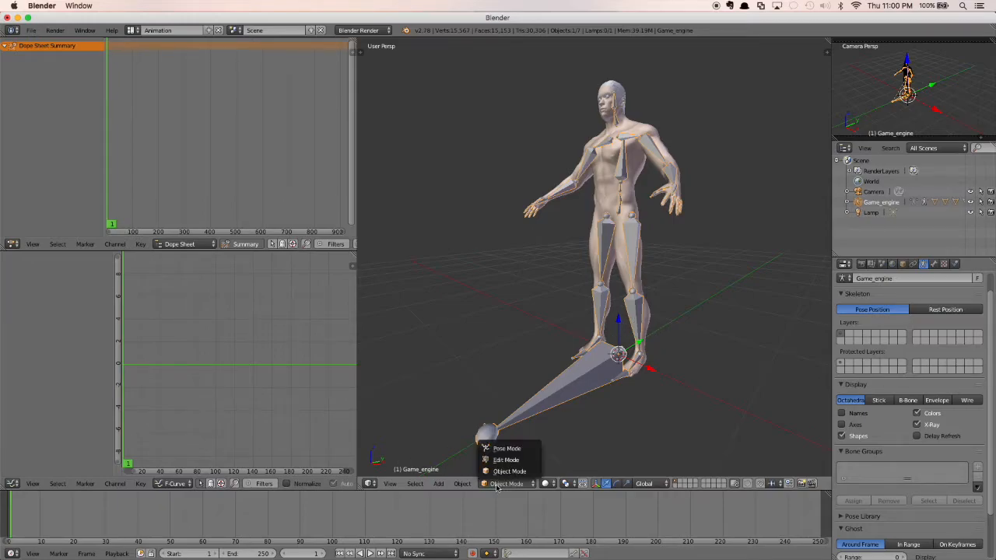
{"action": "left_click", "coordinate": [506, 448]}
Try rotating the left foot bone about the global Y axis and about the global X axis
{"action": "scroll", "coordinate": [650, 430], "scroll_direction": "up", "scroll_amount": 5}
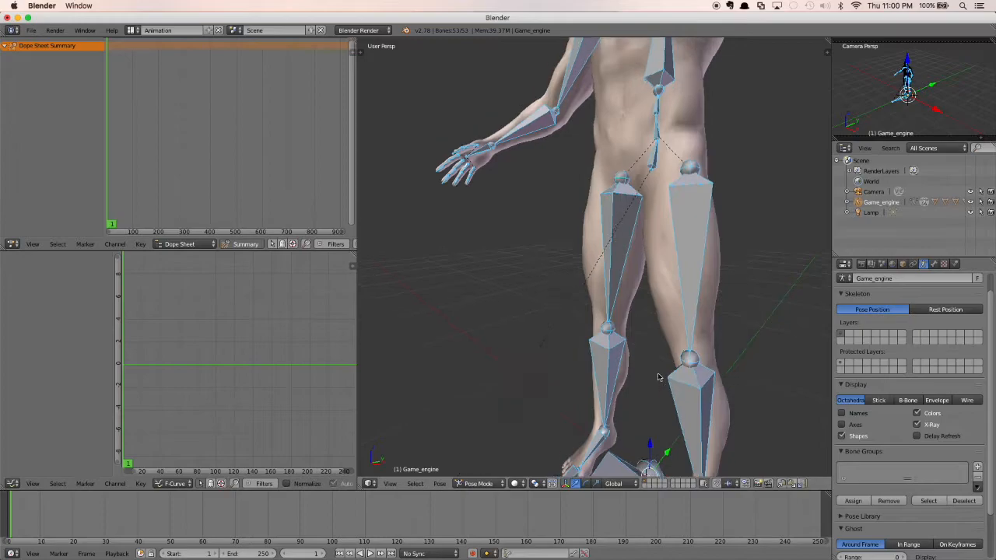
{"action": "middle_click_drag", "start_coordinate": [660, 382], "coordinate": [584, 312]}
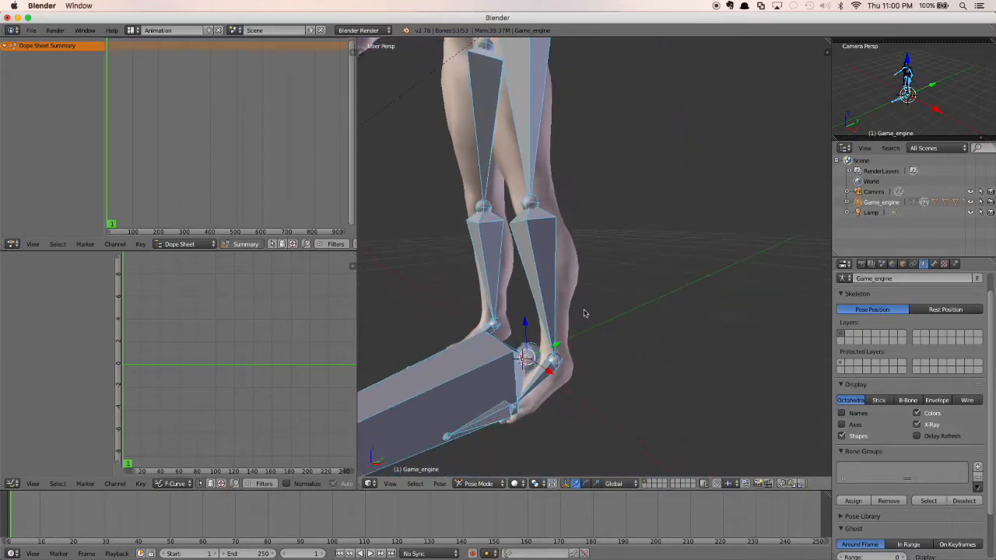
{"action": "right_click", "coordinate": [544, 377]}
{"action": "middle_click_drag", "start_coordinate": [598, 354], "coordinate": [615, 354]}
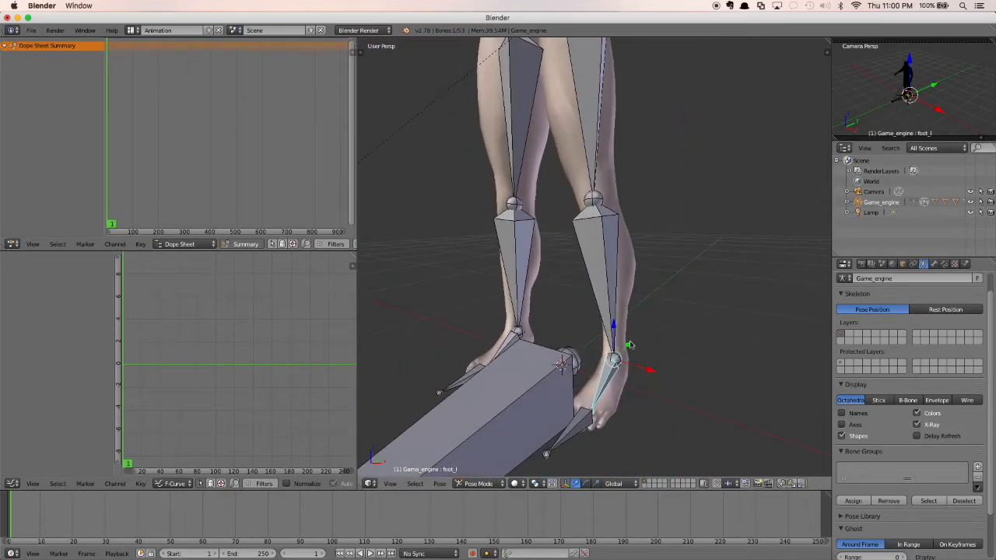
{"action": "key", "text": "r"}
{"action": "key", "text": "y"}
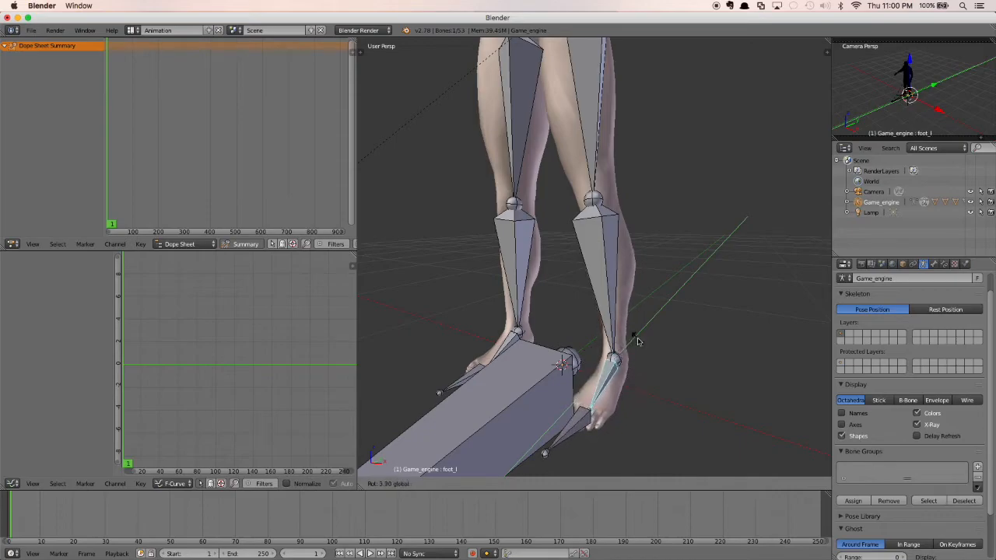
{"action": "left_click", "coordinate": [644, 373]}
{"action": "key", "text": "r"}
{"action": "key", "text": "x"}
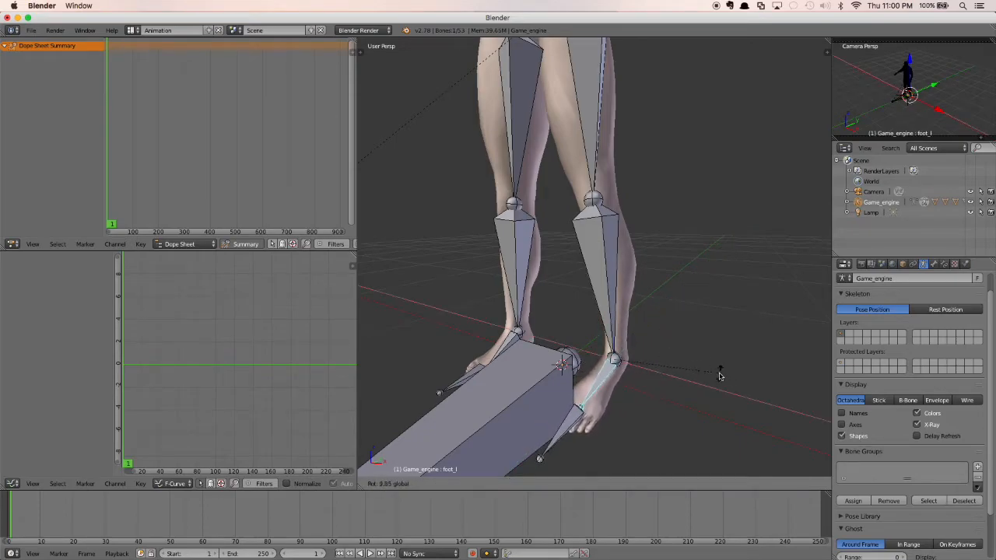
{"action": "left_click", "coordinate": [720, 375]}
Inspect how the left foot deforms and undo its test rotation
{"action": "middle_click_drag", "start_coordinate": [671, 327], "coordinate": [638, 327]}
{"action": "scroll", "coordinate": [645, 341], "scroll_direction": "down", "scroll_amount": 4}
{"action": "scroll", "coordinate": [624, 336], "scroll_direction": "up", "scroll_amount": 3}
{"action": "middle_click_drag", "start_coordinate": [601, 363], "coordinate": [643, 355]}
{"action": "key", "text": "ctrl+z"}
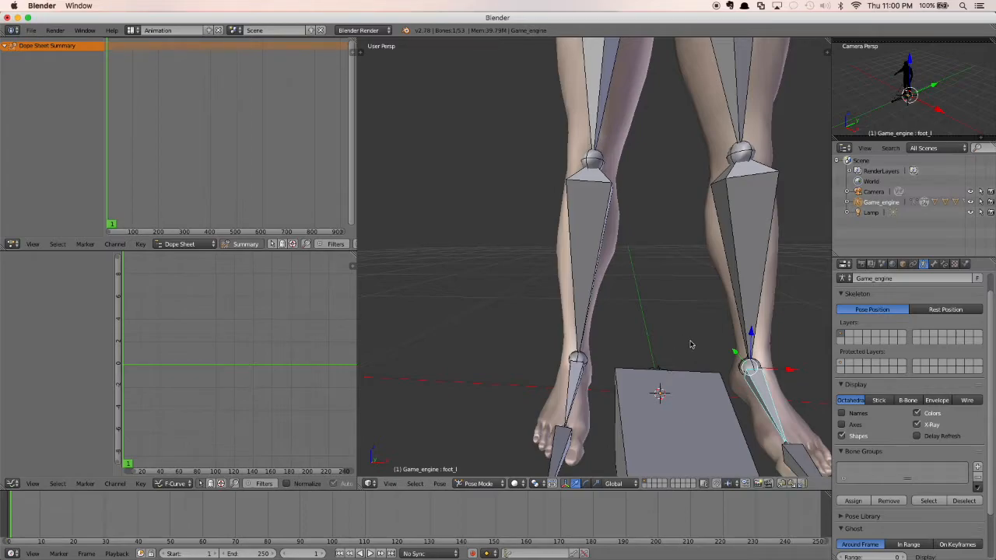
In Edit Mode, clear the parent of the foot_l bone and disconnect it from the calf bone
{"action": "middle_click_drag", "start_coordinate": [769, 406], "coordinate": [667, 362]}
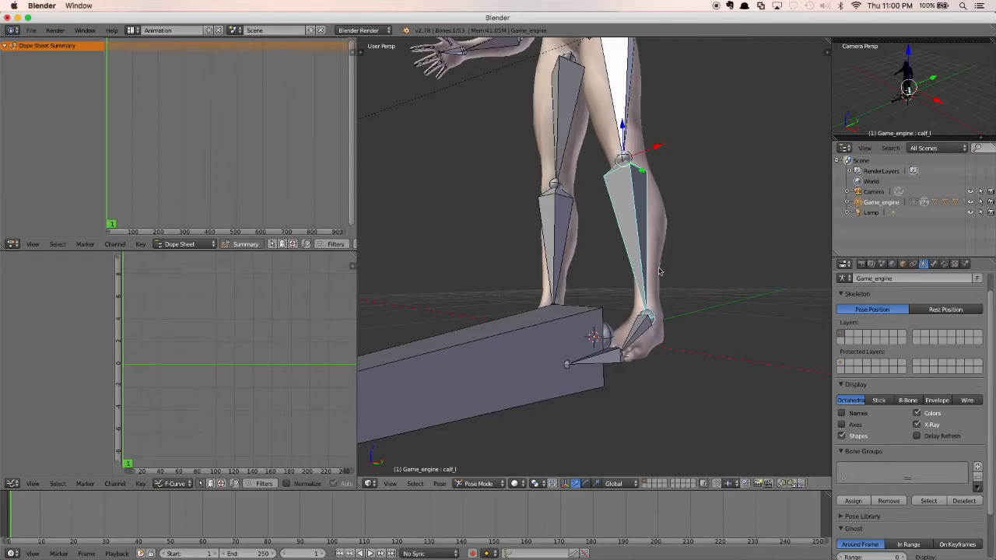
{"action": "right_click", "coordinate": [643, 330]}
{"action": "scroll", "coordinate": [655, 335], "scroll_direction": "down", "scroll_amount": 3}
{"action": "middle_click_drag", "start_coordinate": [689, 322], "coordinate": [664, 347]}
{"action": "scroll", "coordinate": [618, 349], "scroll_direction": "up", "scroll_amount": 6}
{"action": "middle_click_drag", "start_coordinate": [623, 375], "coordinate": [614, 287]}
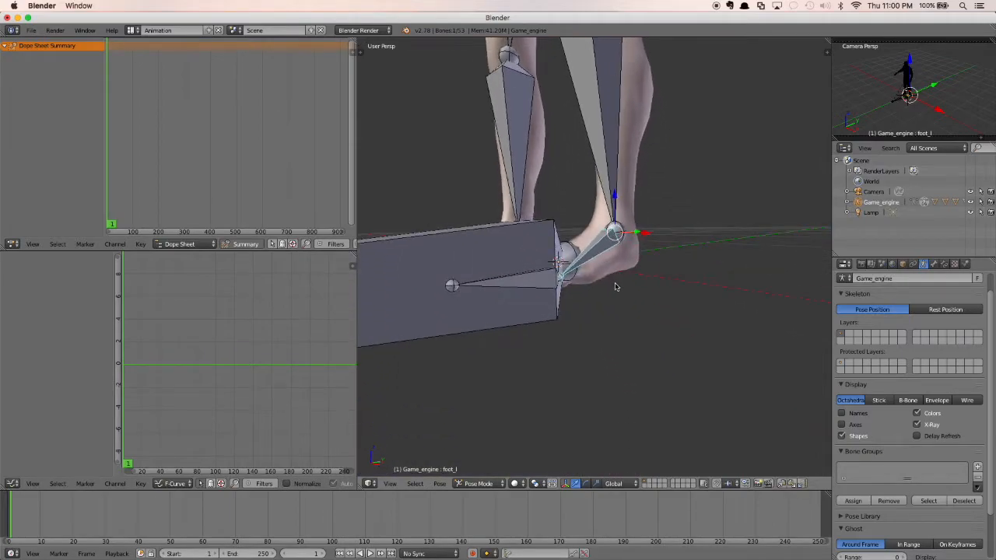
{"action": "key", "text": "Tab"}
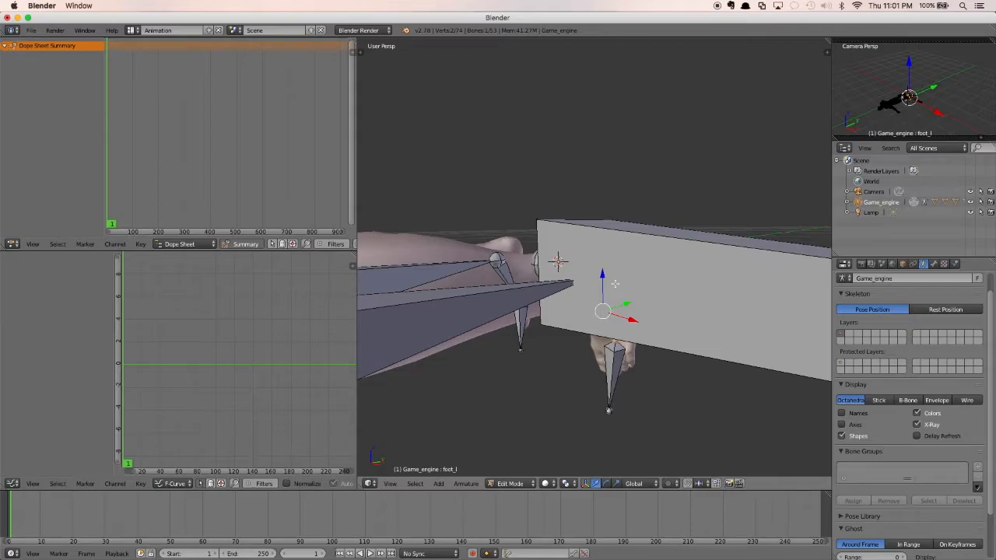
{"action": "key", "text": "alt+p"}
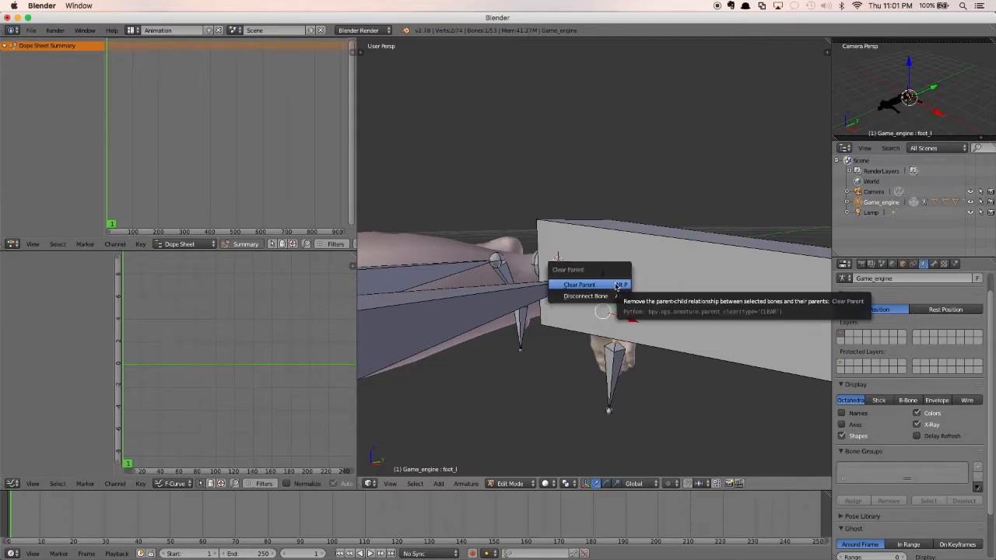
{"action": "left_click", "coordinate": [615, 285]}
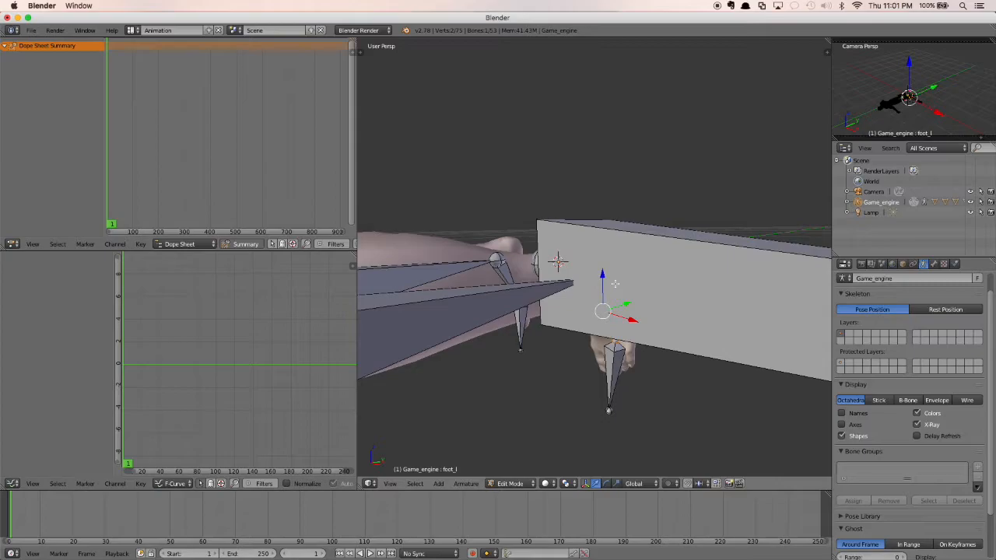
{"action": "key", "text": "alt+p"}
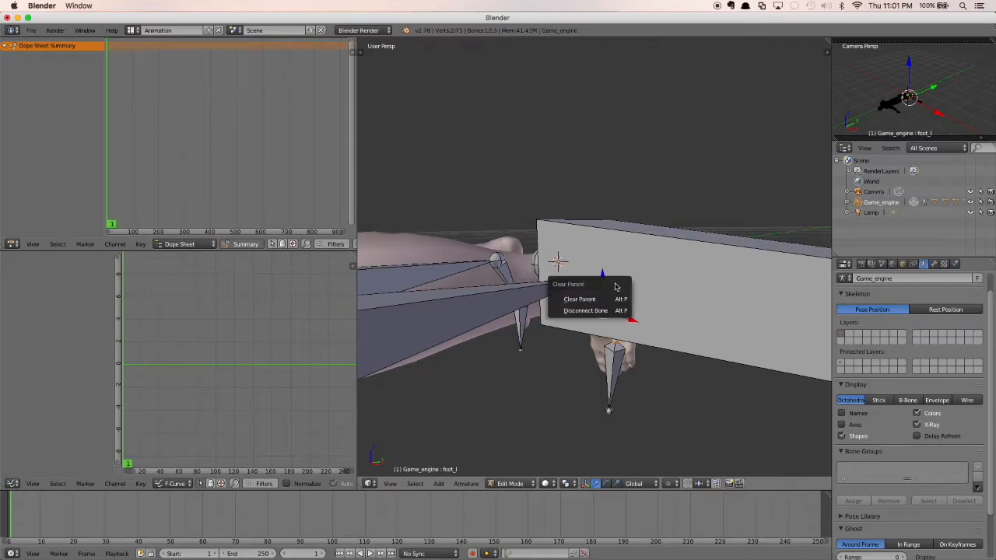
{"action": "left_click", "coordinate": [595, 310]}
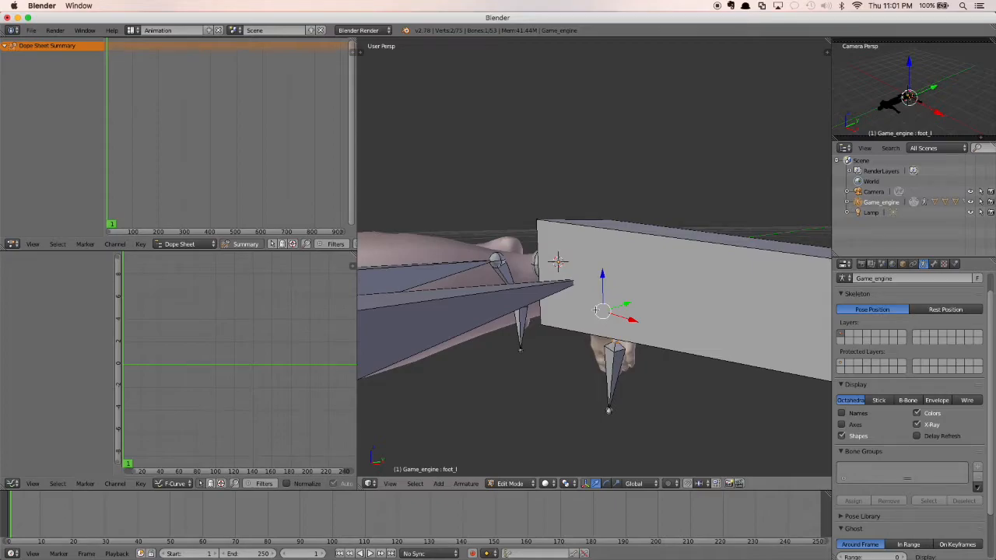
Return to Pose Mode and rotate the foot_l bone -90° about the global X axis
{"action": "key", "text": "ctrl+Tab"}
{"action": "middle_click_drag", "start_coordinate": [615, 294], "coordinate": [603, 297]}
{"action": "scroll", "coordinate": [602, 302], "scroll_direction": "up", "scroll_amount": 2}
{"action": "scroll", "coordinate": [603, 297], "scroll_direction": "up", "scroll_amount": 2}
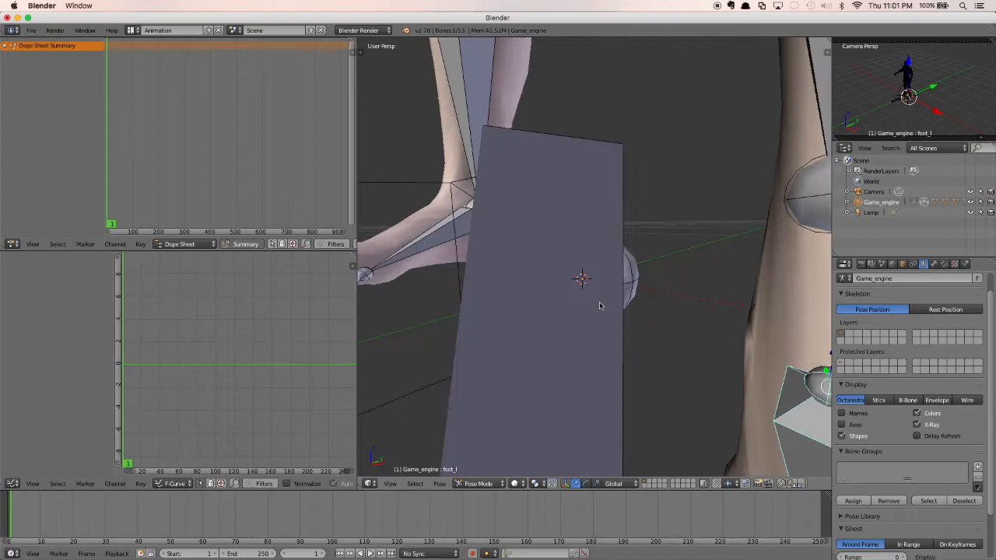
{"action": "scroll", "coordinate": [616, 299], "scroll_direction": "down", "scroll_amount": 3}
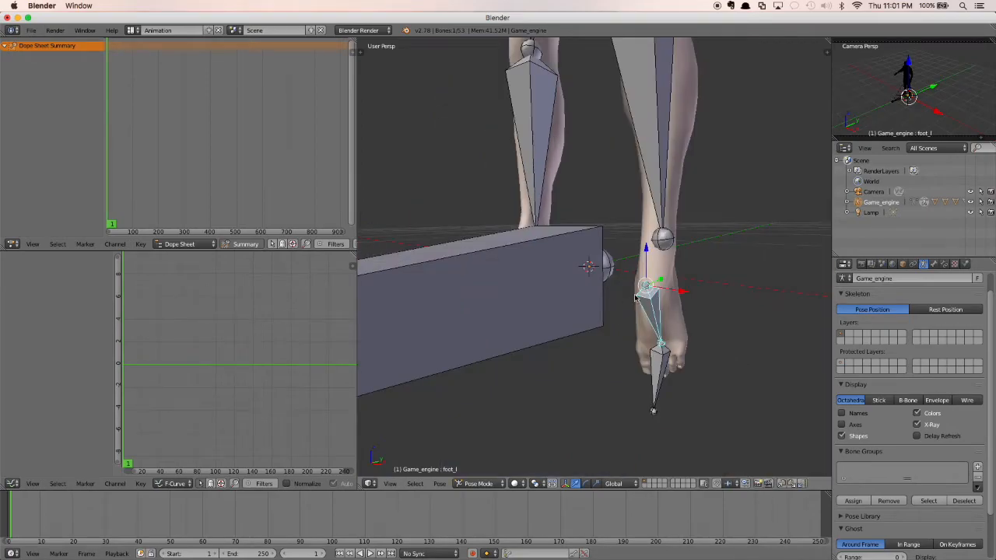
{"action": "key", "text": "r"}
{"action": "key", "text": "x"}
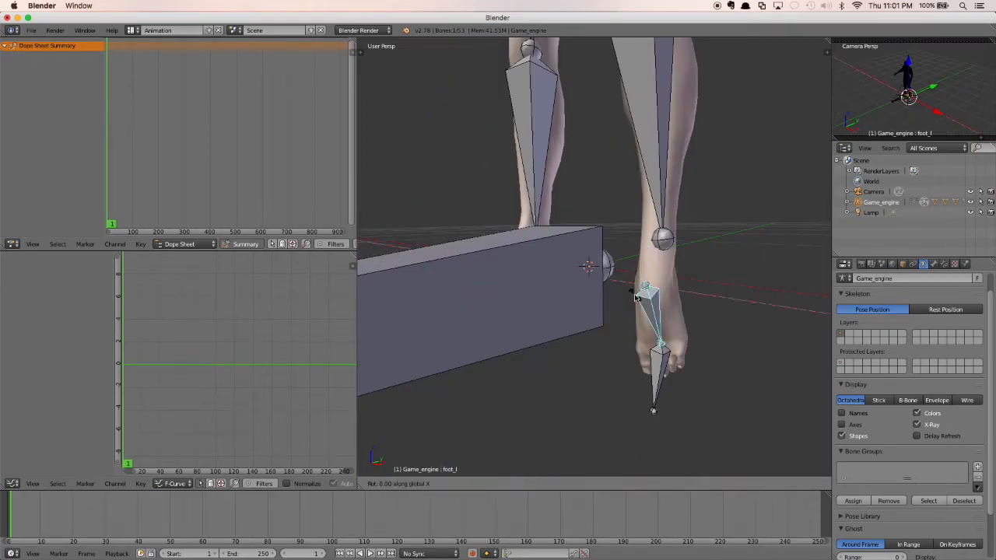
{"action": "type", "text": "-90"}
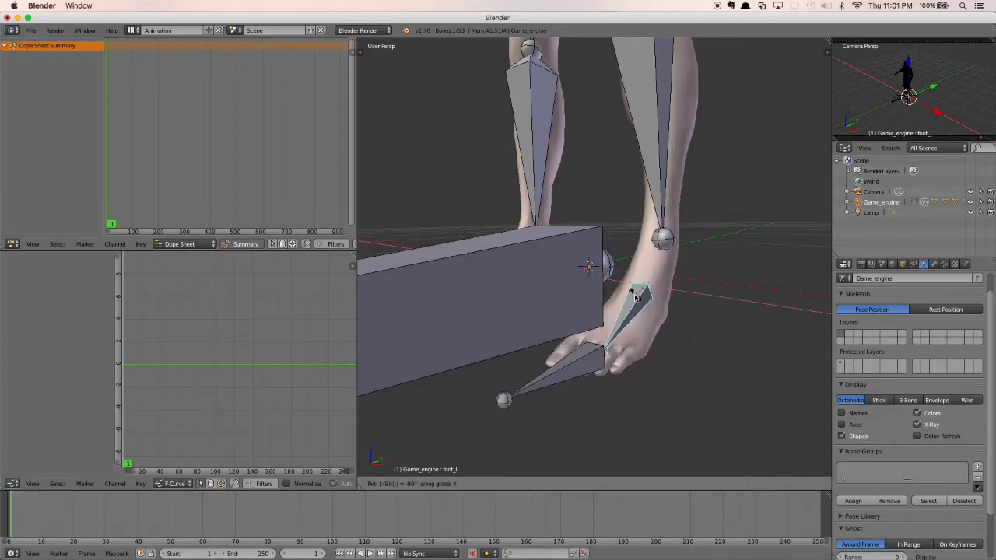
{"action": "key", "text": "Return"}
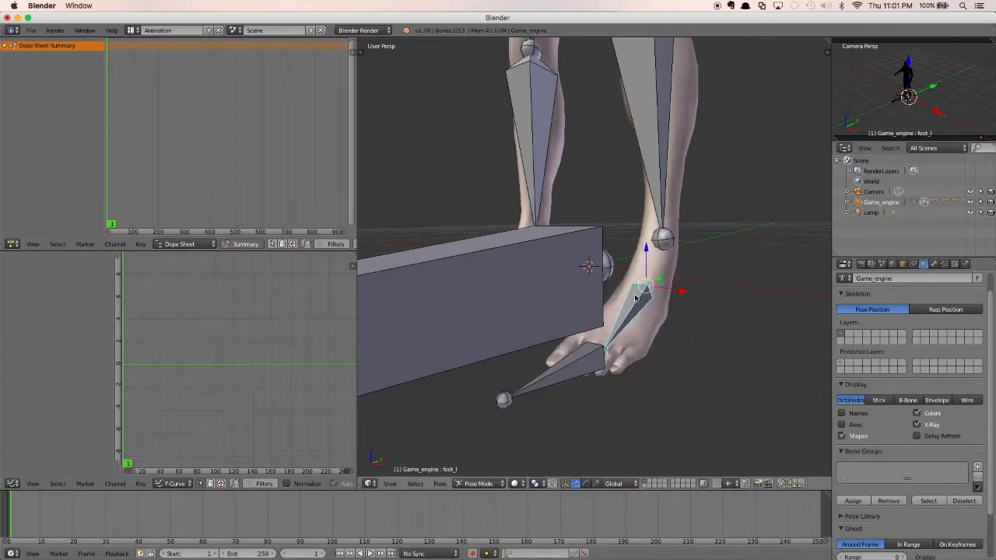
Move the foot_l bone backward along Y and upward so it lines up with the end of the left calf bone
{"action": "middle_click_drag", "start_coordinate": [638, 311], "coordinate": [573, 278]}
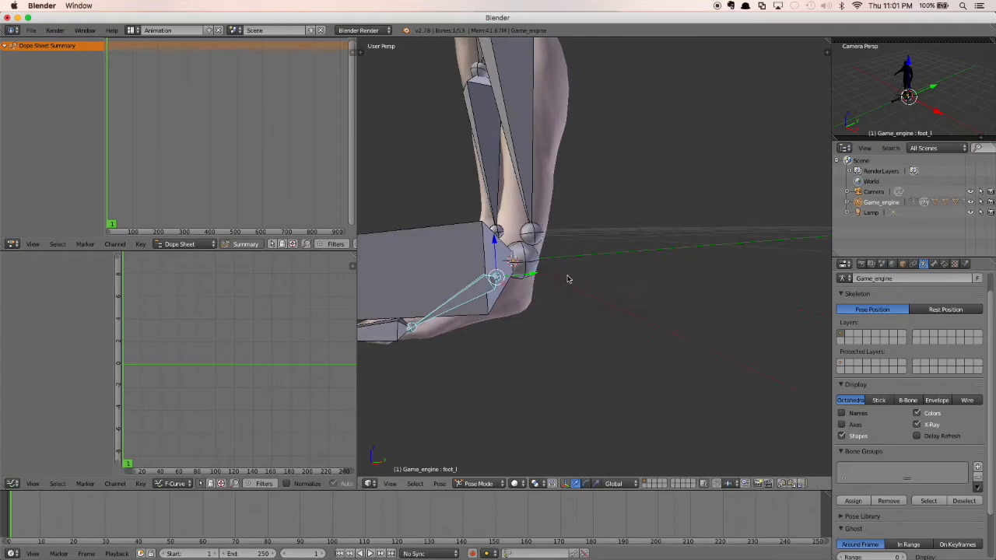
{"action": "left_click_drag", "start_coordinate": [535, 277], "coordinate": [580, 273]}
{"action": "left_click_drag", "start_coordinate": [537, 246], "coordinate": [534, 209]}
Clear the parent of the foot_r bone and disconnect it in Edit Mode, returning to Pose Mode
{"action": "middle_click_drag", "start_coordinate": [499, 209], "coordinate": [562, 280]}
{"action": "right_click", "coordinate": [580, 290]}
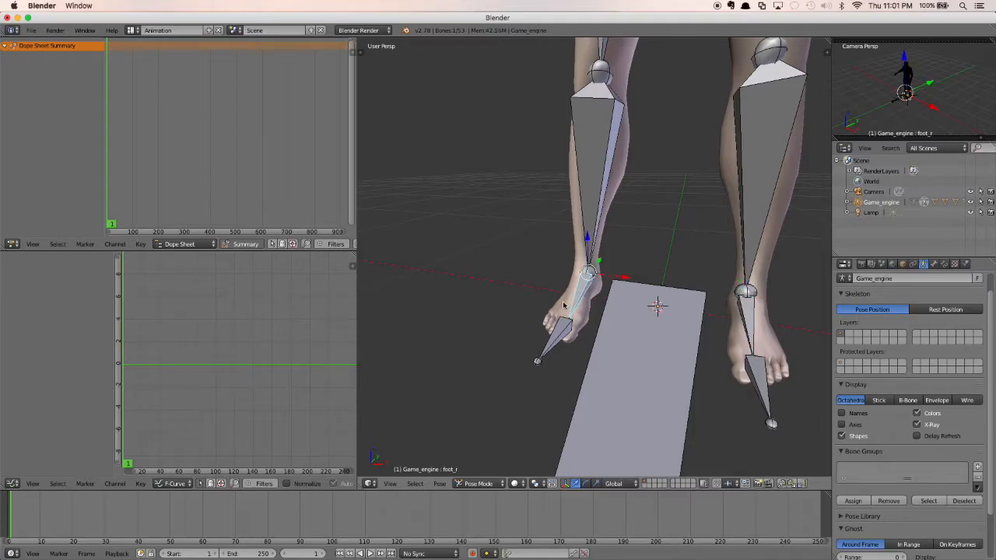
{"action": "key", "text": "Tab"}
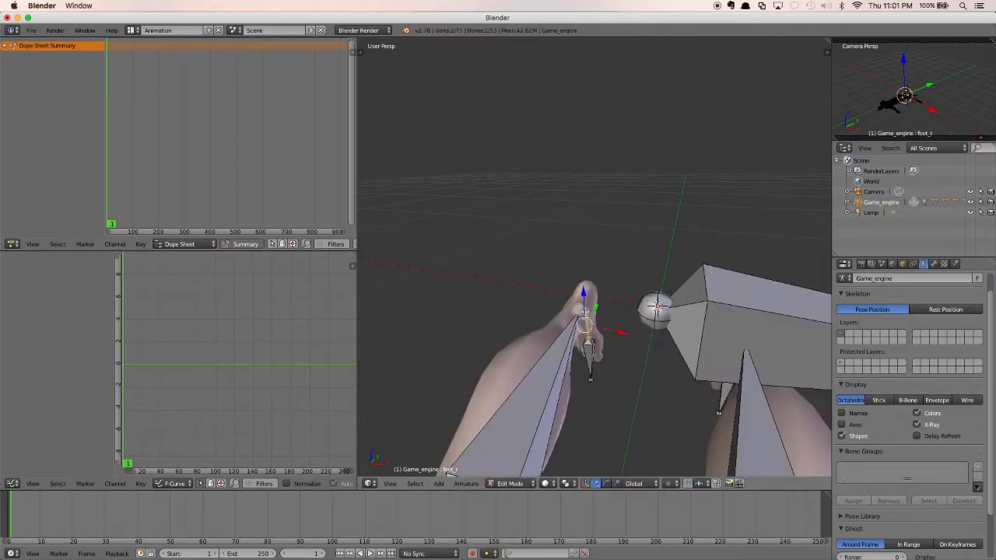
{"action": "key", "text": "alt+p"}
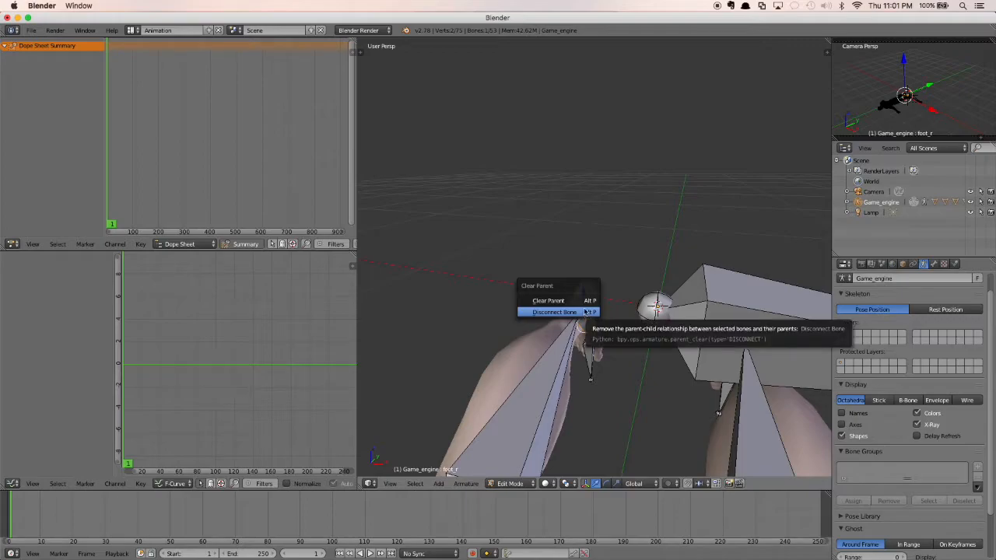
{"action": "left_click", "coordinate": [576, 311]}
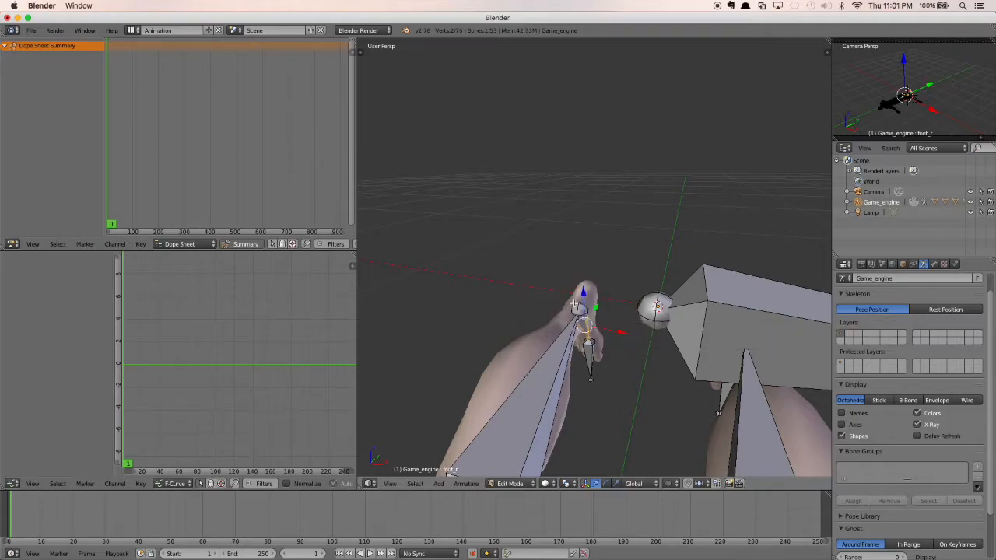
{"action": "key", "text": "alt+p"}
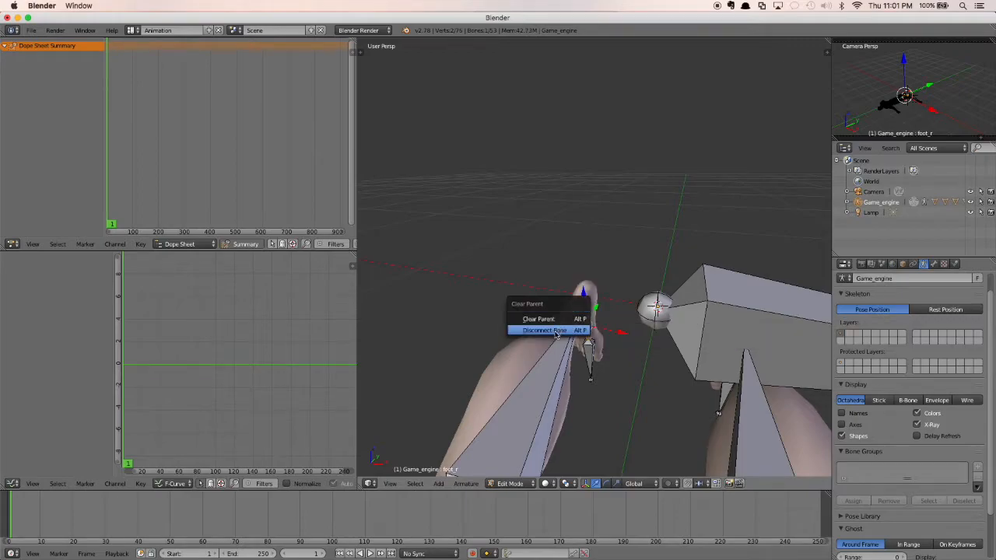
{"action": "left_click", "coordinate": [557, 331]}
{"action": "key", "text": "ctrl+Tab"}
{"action": "middle_click_drag", "start_coordinate": [579, 333], "coordinate": [587, 324]}
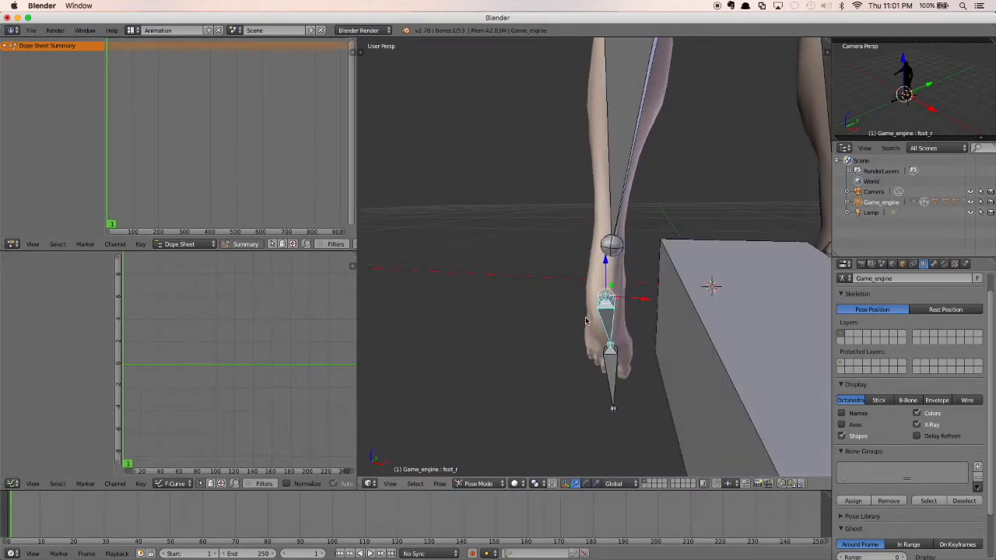
Try to rotate the foot_r bone 90° about the global X axis
{"action": "key", "text": "r"}
{"action": "key", "text": "x"}
{"action": "key", "text": "9"}
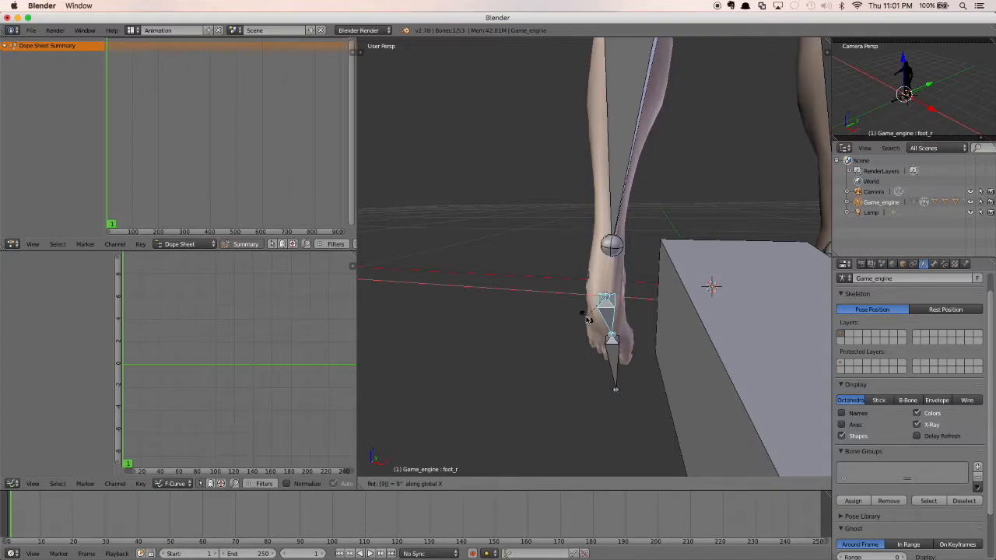
{"action": "key", "text": "0"}
{"action": "key", "text": "Return"}
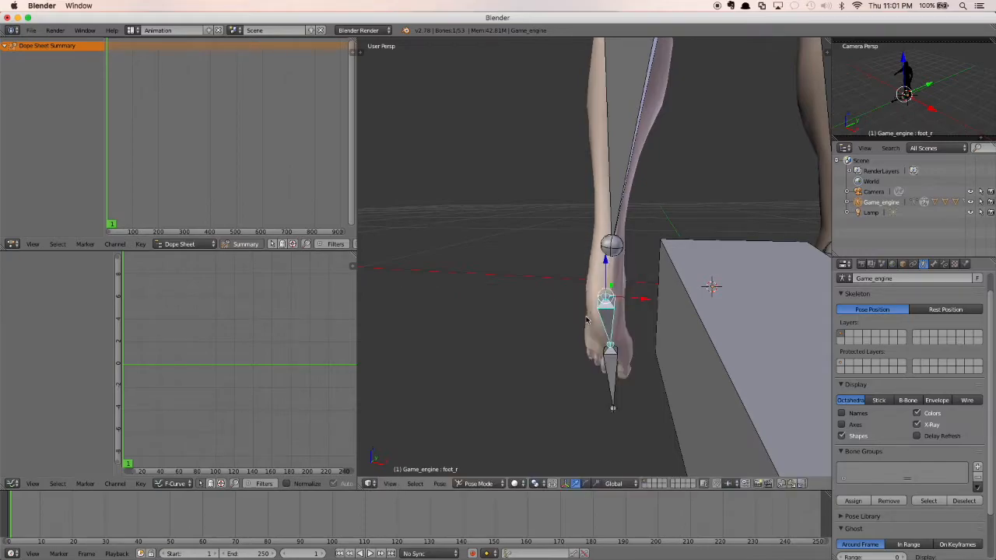
Rotate the foot_r bone -90° about the global X axis
{"action": "key", "text": "r"}
{"action": "type", "text": "x"}
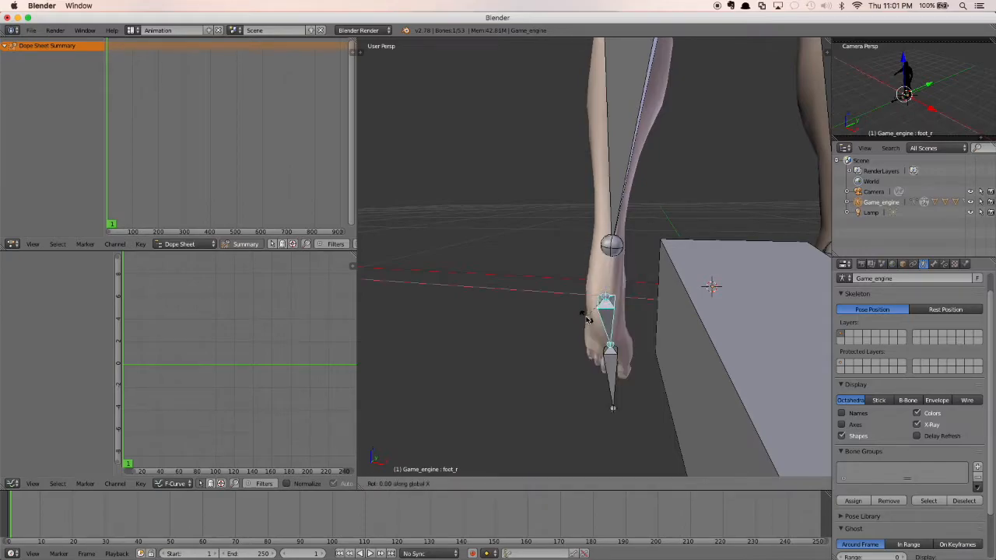
{"action": "type", "text": "-90"}
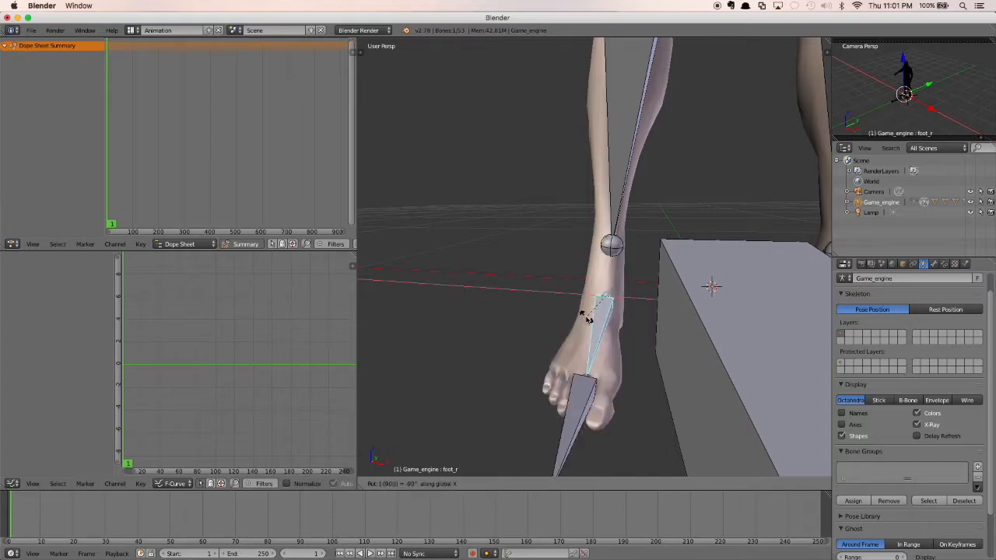
{"action": "key", "text": "Return"}
Move the foot_r bone backward along Y and upward to meet the end of the right calf bone
{"action": "middle_click_drag", "start_coordinate": [591, 319], "coordinate": [544, 307]}
{"action": "key", "text": "g"}
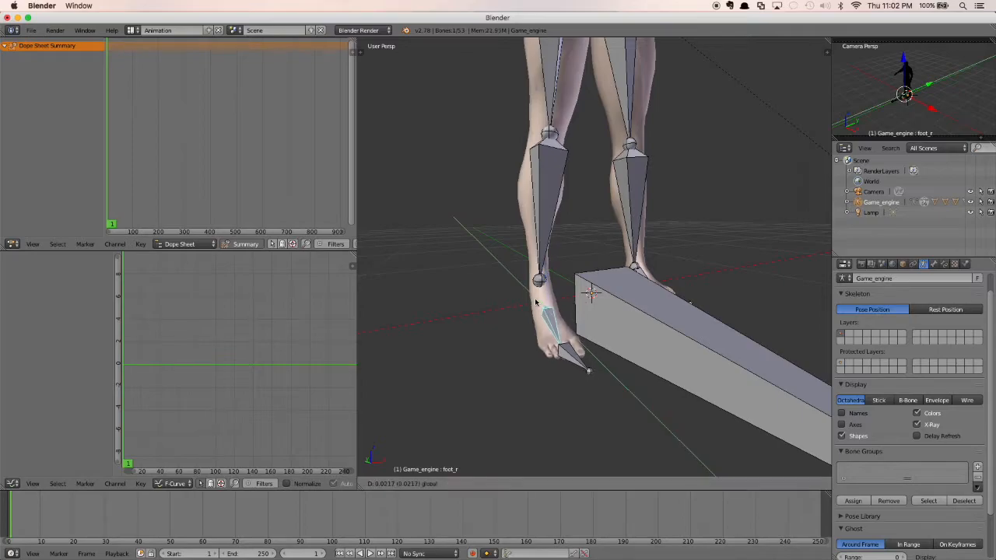
{"action": "left_click_drag", "start_coordinate": [526, 298], "coordinate": [524, 297]}
{"action": "middle_click_drag", "start_coordinate": [524, 297], "coordinate": [556, 319]}
{"action": "key", "text": "g"}
{"action": "left_click_drag", "start_coordinate": [545, 326], "coordinate": [547, 294]}
Select the calf_l bone and add an Inverse Kinematics bone constraint to it
{"action": "middle_click_drag", "start_coordinate": [547, 294], "coordinate": [514, 232]}
{"action": "scroll", "coordinate": [523, 204], "scroll_direction": "down", "scroll_amount": 6}
{"action": "middle_click_drag", "start_coordinate": [568, 135], "coordinate": [523, 217], "text": "shift"}
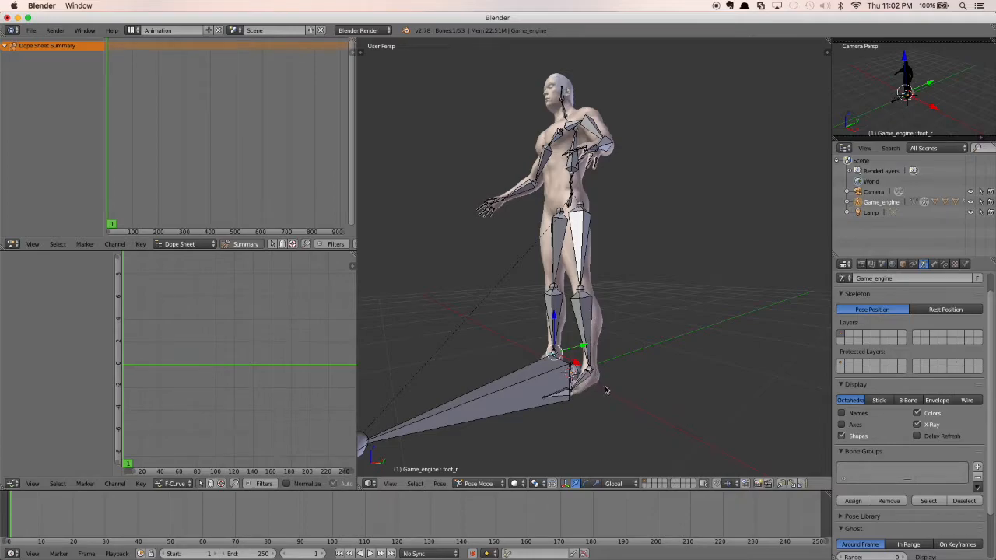
{"action": "right_click", "coordinate": [587, 312]}
{"action": "middle_click_drag", "start_coordinate": [652, 335], "coordinate": [638, 333]}
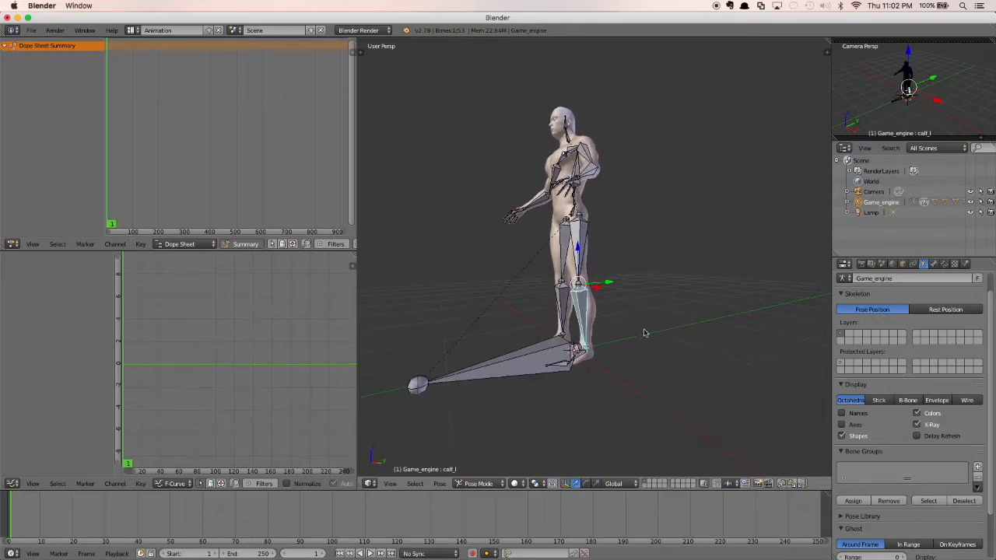
{"action": "left_click", "coordinate": [944, 265]}
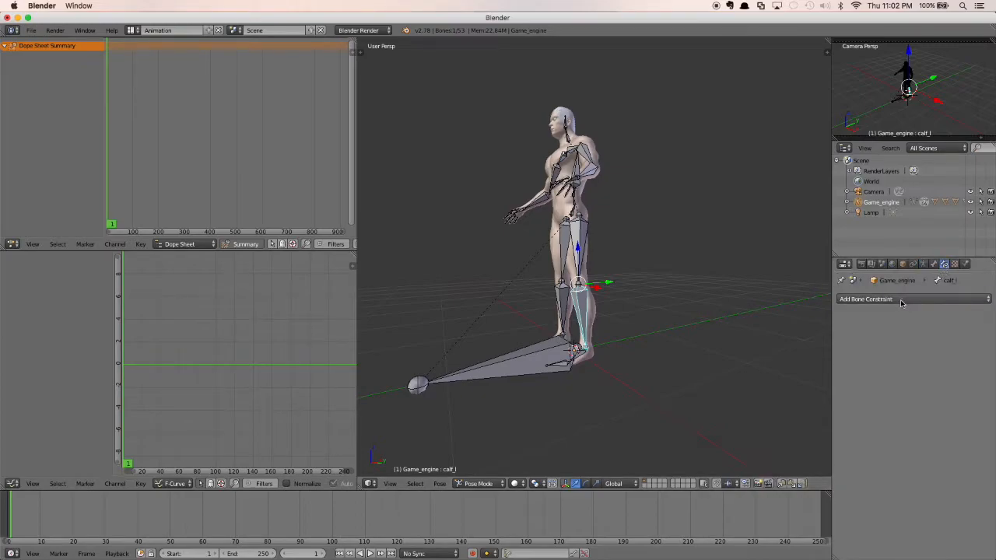
{"action": "left_click", "coordinate": [876, 299]}
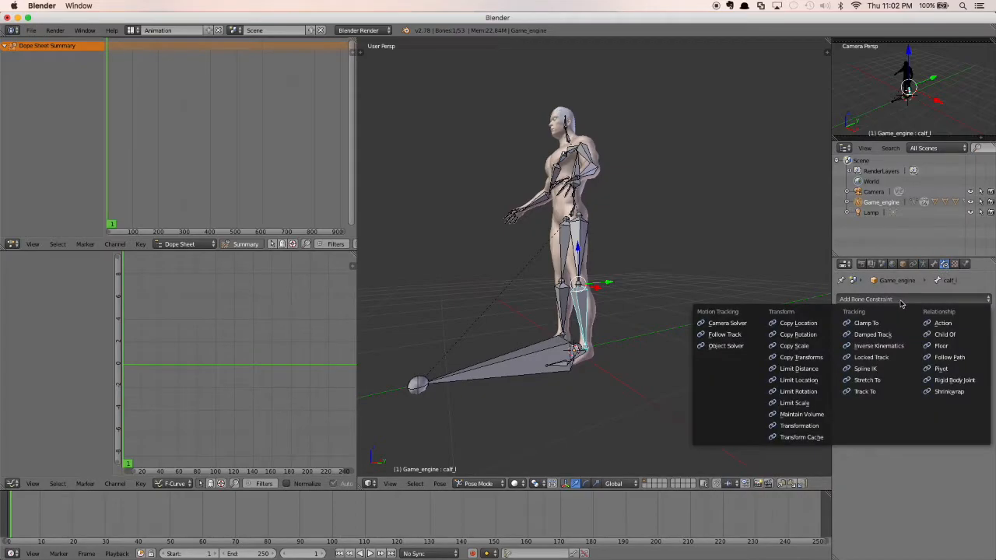
{"action": "left_click", "coordinate": [883, 349]}
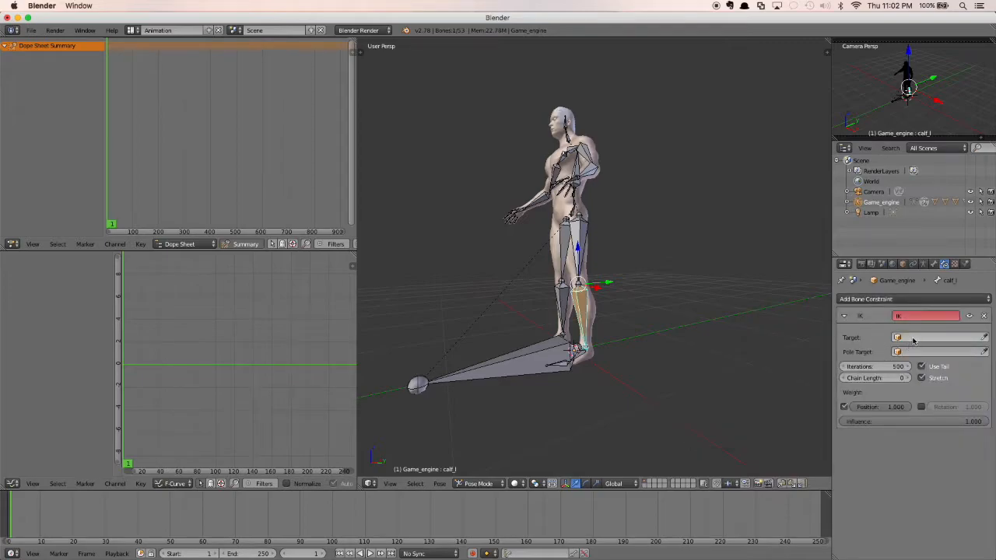
Target calf_l's Inverse Kinematics constraint to the foot_l bone of Game_engine and set its chain length to 2
{"action": "left_click", "coordinate": [912, 338]}
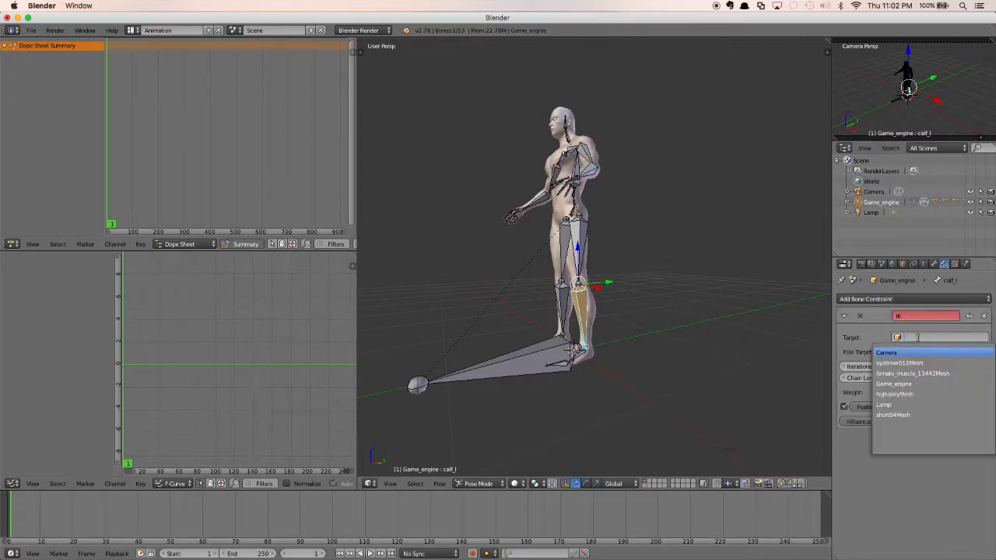
{"action": "left_click", "coordinate": [896, 384]}
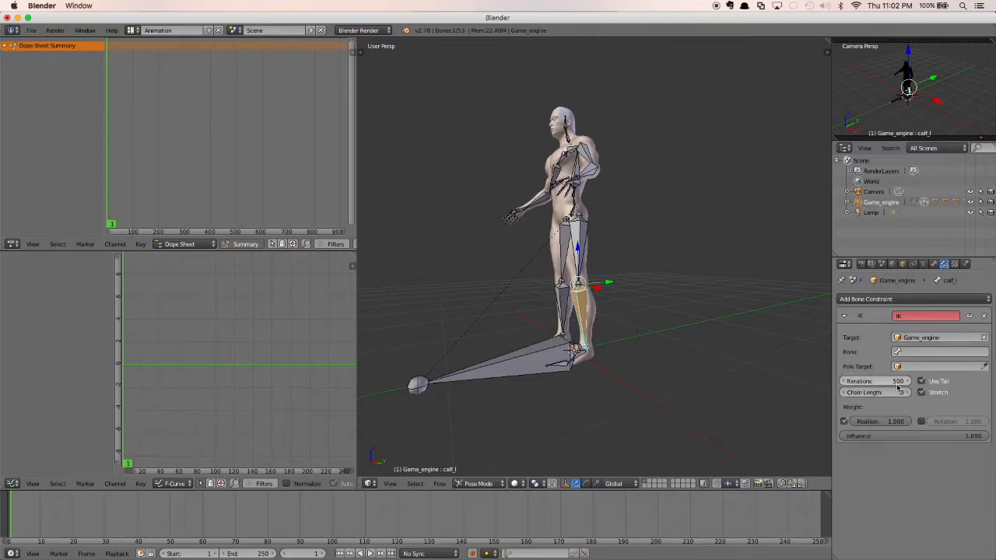
{"action": "left_click", "coordinate": [918, 351]}
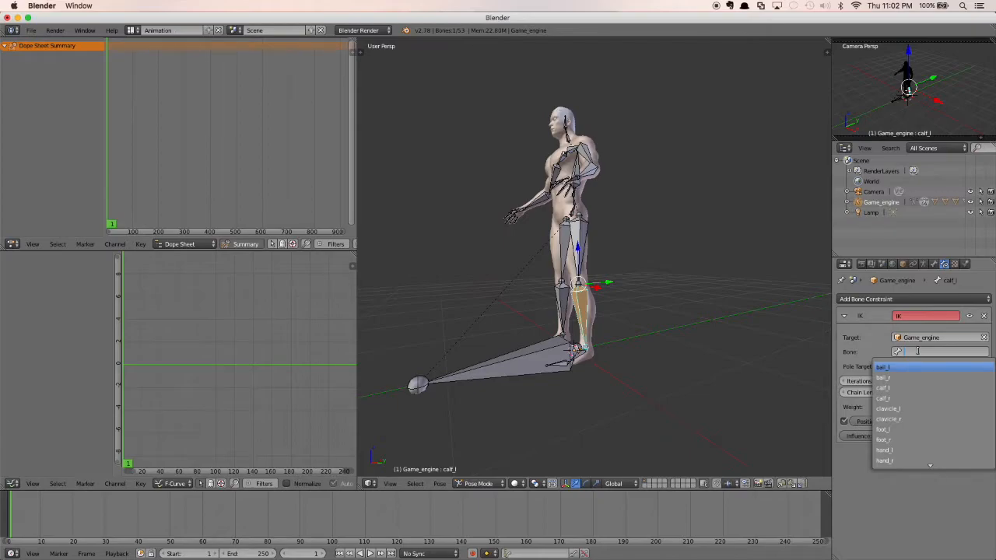
{"action": "type", "text": "foot"}
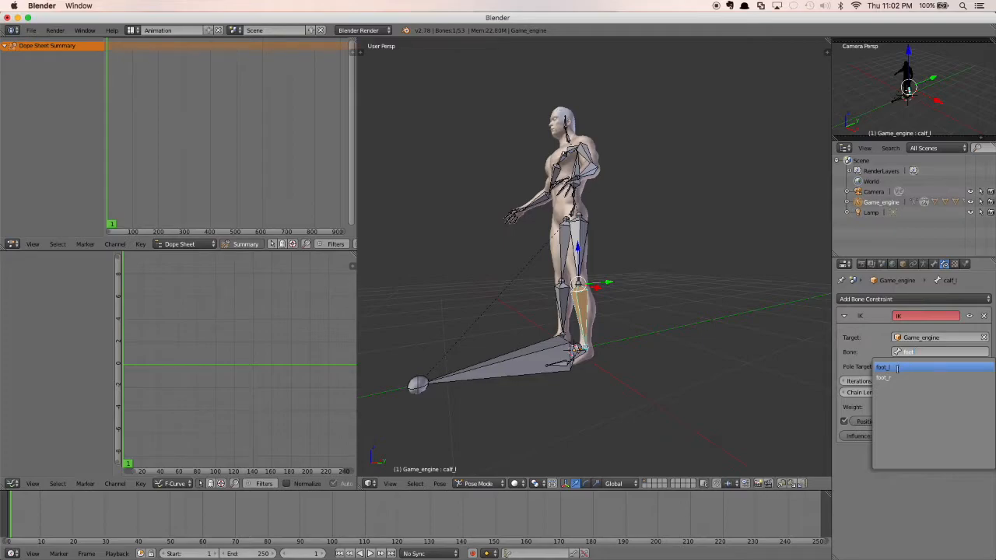
{"action": "left_click", "coordinate": [898, 369]}
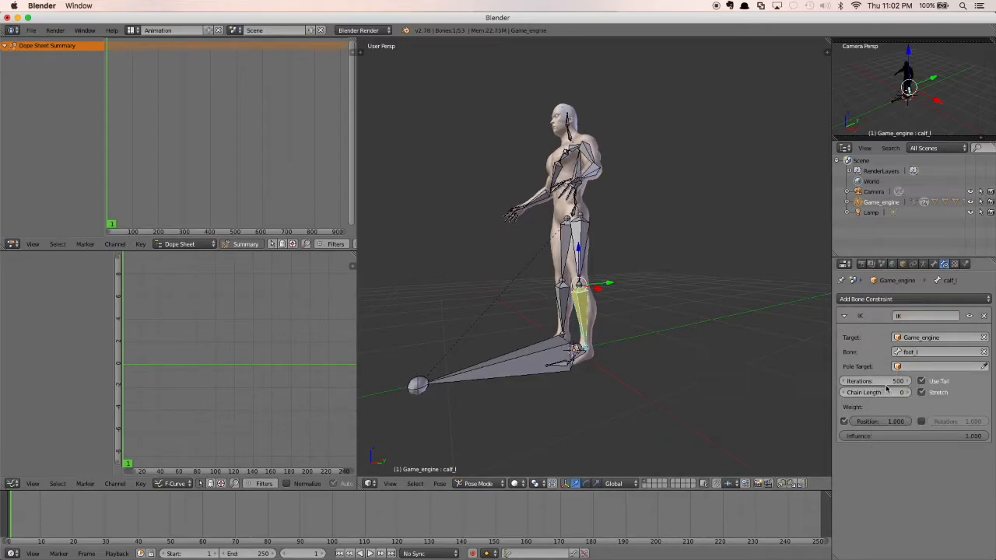
{"action": "left_click", "coordinate": [907, 393]}
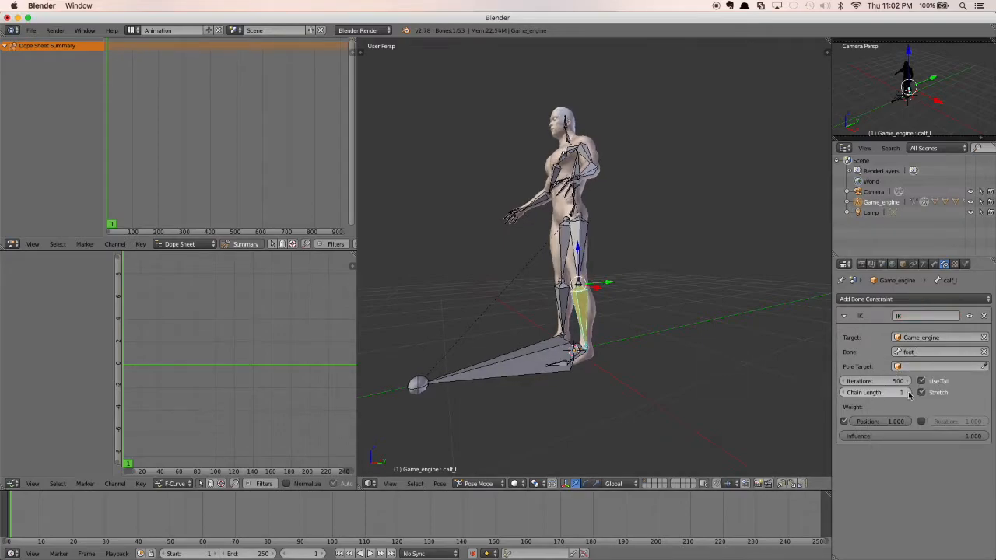
{"action": "left_click", "coordinate": [908, 393]}
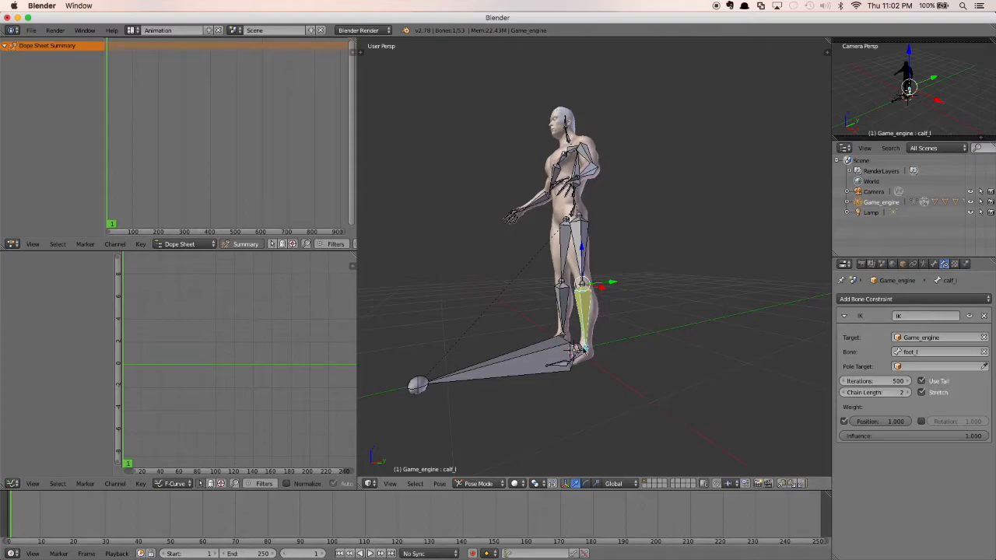
Try raising the foot_l bone along the Z axis to test how the left knee bends
{"action": "scroll", "coordinate": [601, 355], "scroll_direction": "up", "scroll_amount": 2}
{"action": "scroll", "coordinate": [600, 354], "scroll_direction": "up", "scroll_amount": 3}
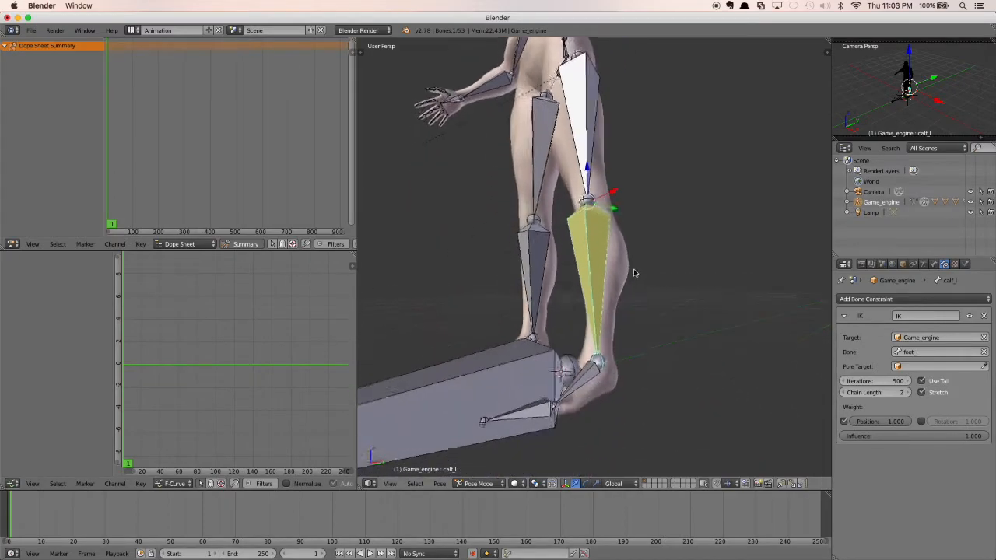
{"action": "right_click", "coordinate": [599, 363]}
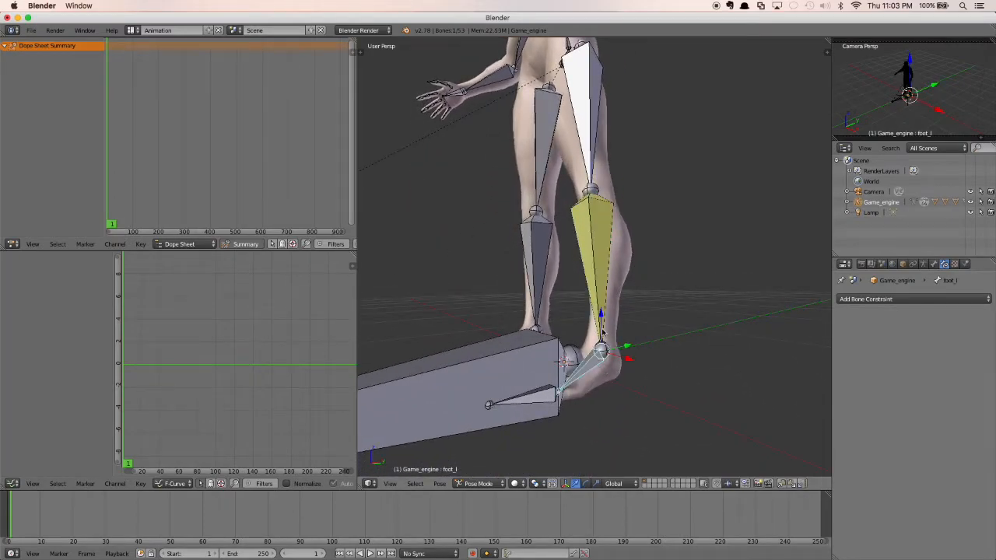
{"action": "key", "text": "g"}
{"action": "key", "text": "z"}
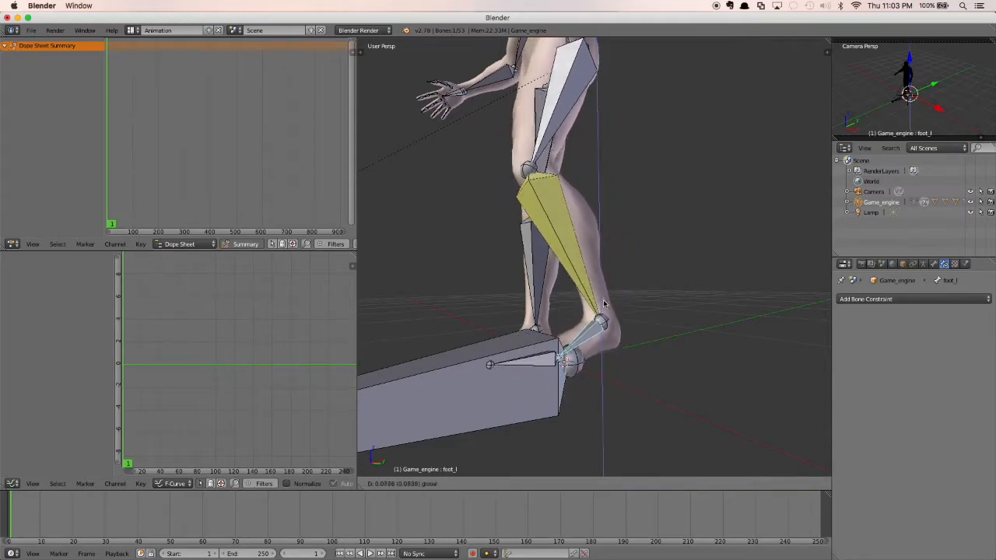
{"action": "left_click", "coordinate": [633, 280]}
{"action": "middle_click_drag", "start_coordinate": [644, 260], "coordinate": [617, 302]}
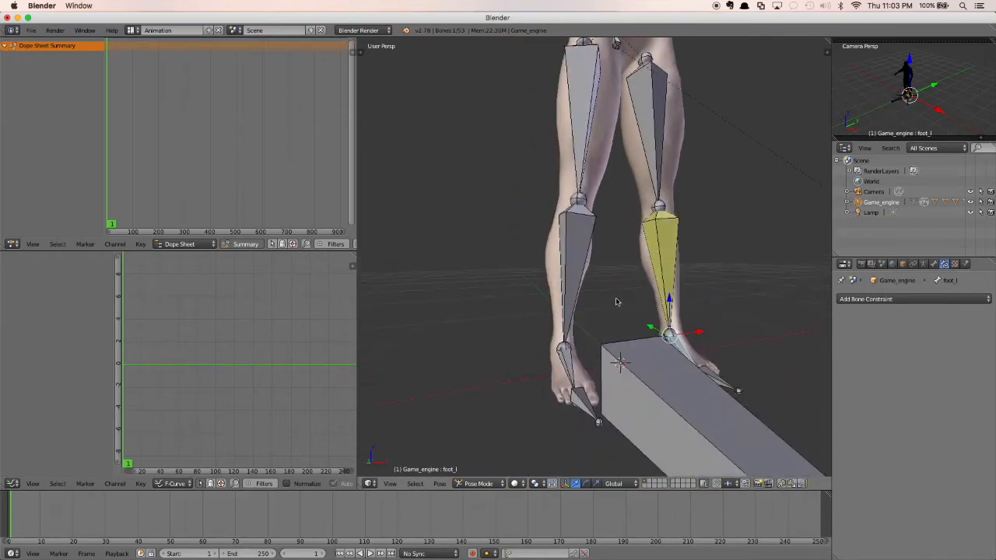
Select the calf_r bone and add an Inverse Kinematics bone constraint to it
{"action": "right_click", "coordinate": [578, 261]}
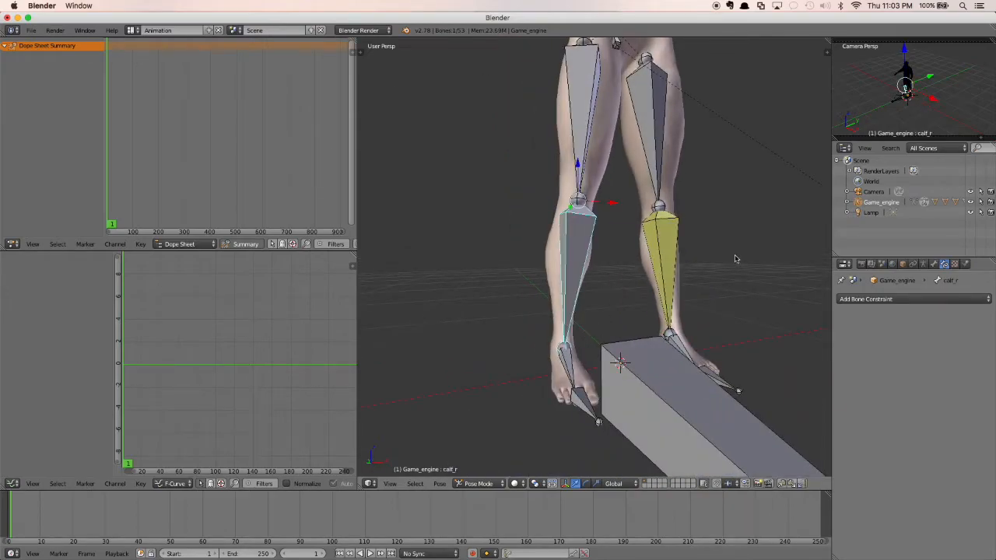
{"action": "left_click", "coordinate": [904, 301]}
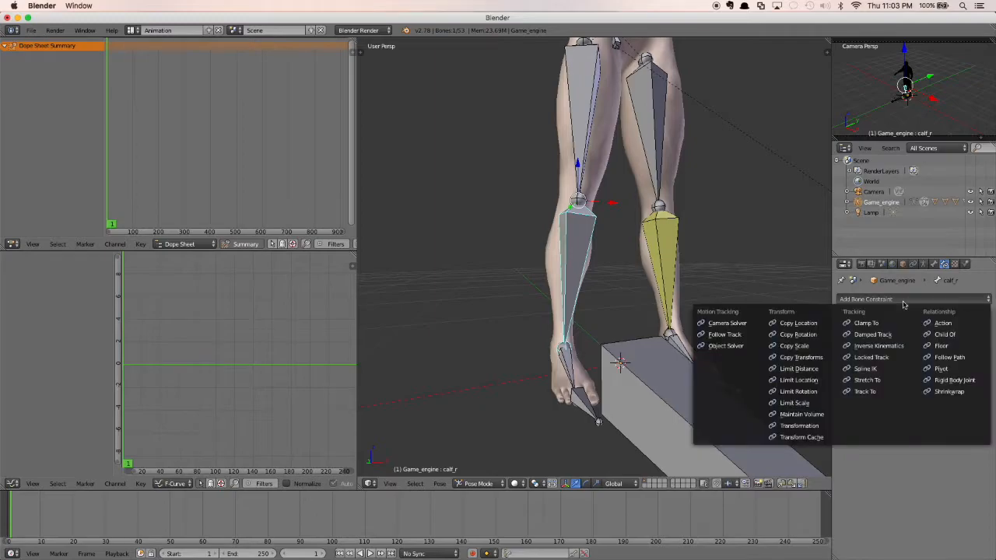
{"action": "left_click", "coordinate": [883, 347]}
Target calf_r's Inverse Kinematics constraint to Game_engine's foot_r bone with chain length 2, and deselect all bones
{"action": "left_click", "coordinate": [910, 338]}
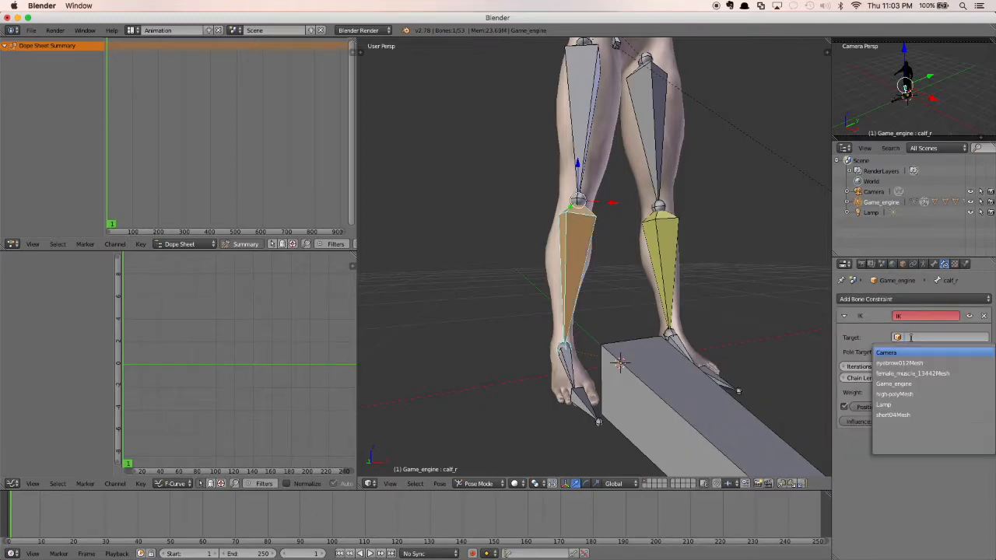
{"action": "left_click", "coordinate": [902, 384]}
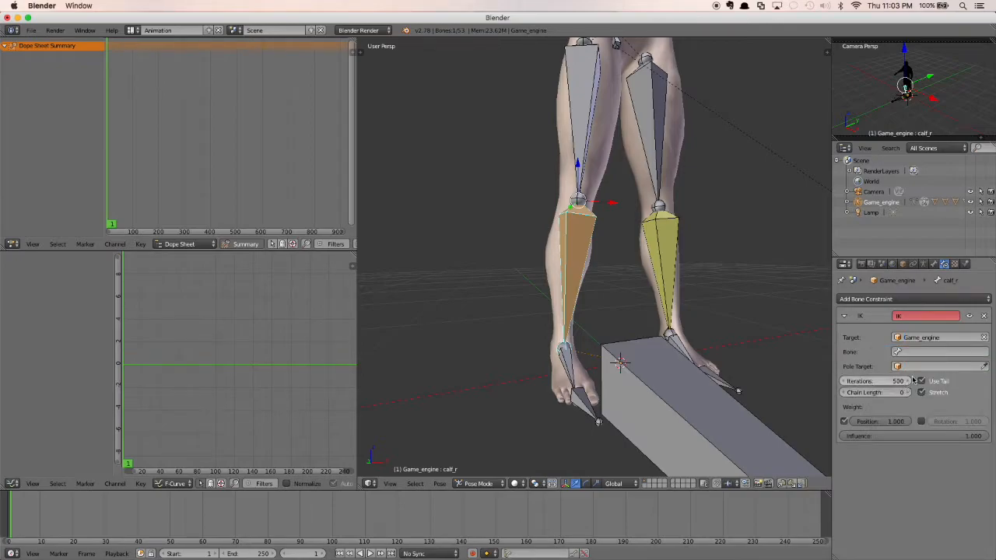
{"action": "left_click", "coordinate": [915, 353]}
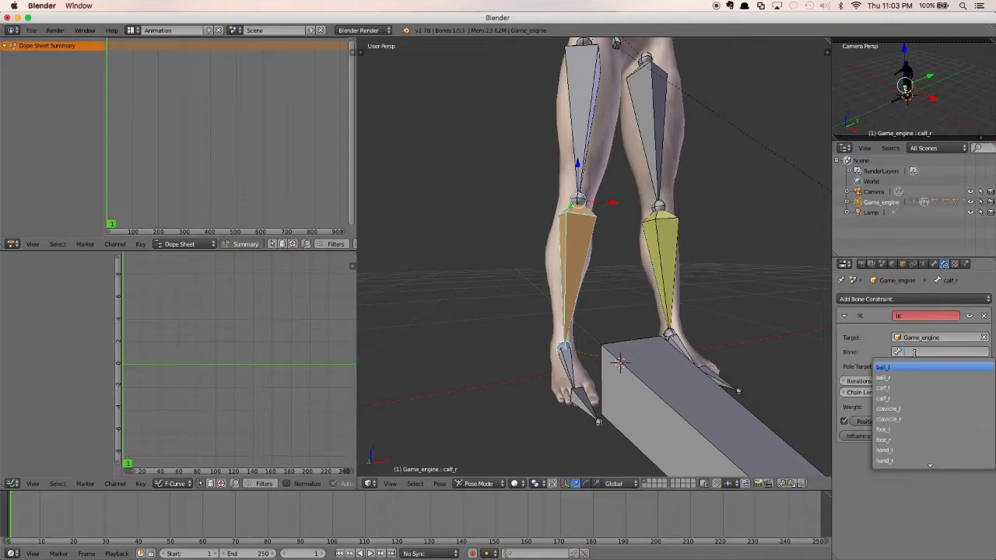
{"action": "type", "text": "foot"}
{"action": "left_click", "coordinate": [902, 378]}
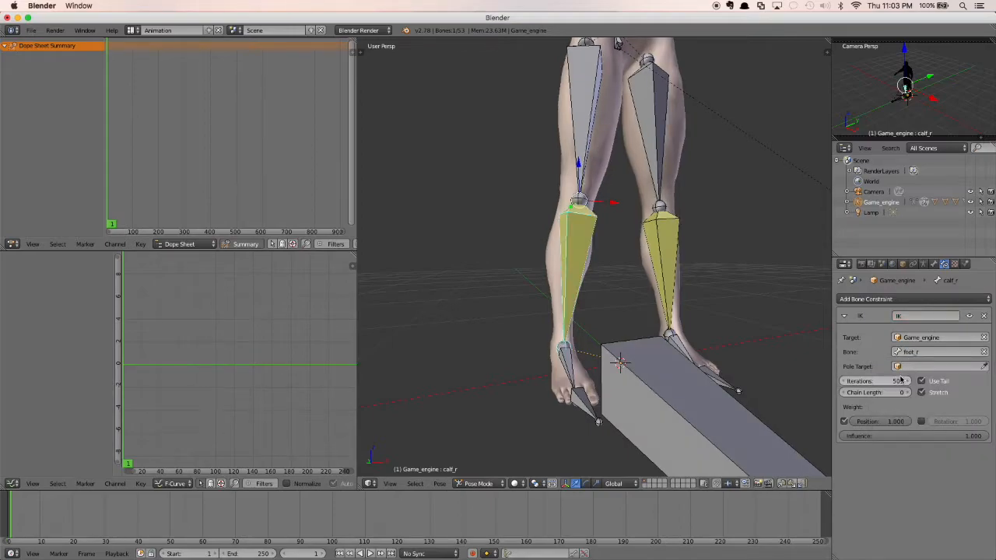
{"action": "left_click", "coordinate": [907, 393]}
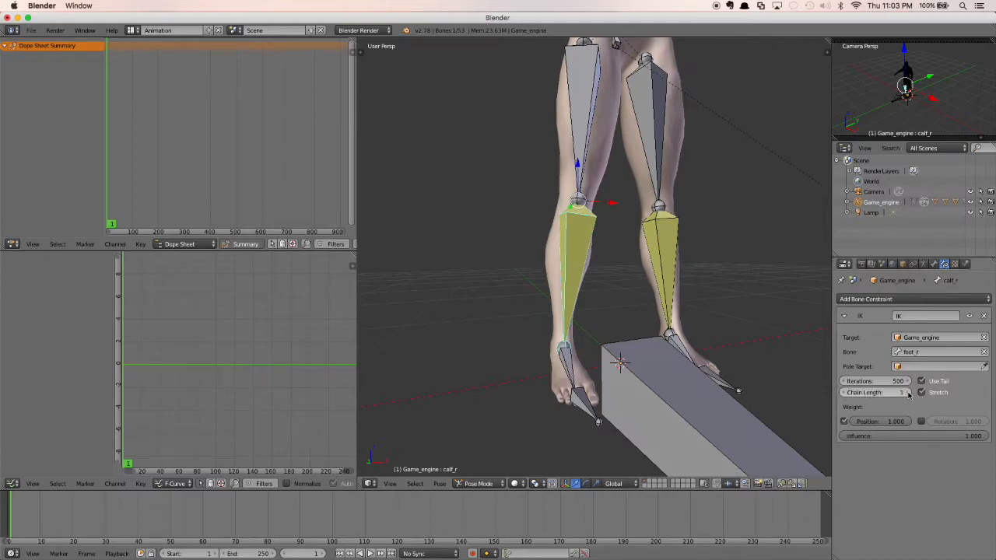
{"action": "left_click", "coordinate": [907, 392]}
{"action": "middle_click_drag", "start_coordinate": [719, 311], "coordinate": [651, 269]}
{"action": "scroll", "coordinate": [689, 284], "scroll_direction": "up", "scroll_amount": 1}
{"action": "scroll", "coordinate": [677, 303], "scroll_direction": "down", "scroll_amount": 2}
{"action": "key", "text": "a"}
Move the foot_l bone forward along Y and shift it about -0.064 along the global X axis
{"action": "middle_click_drag", "start_coordinate": [633, 305], "coordinate": [687, 298]}
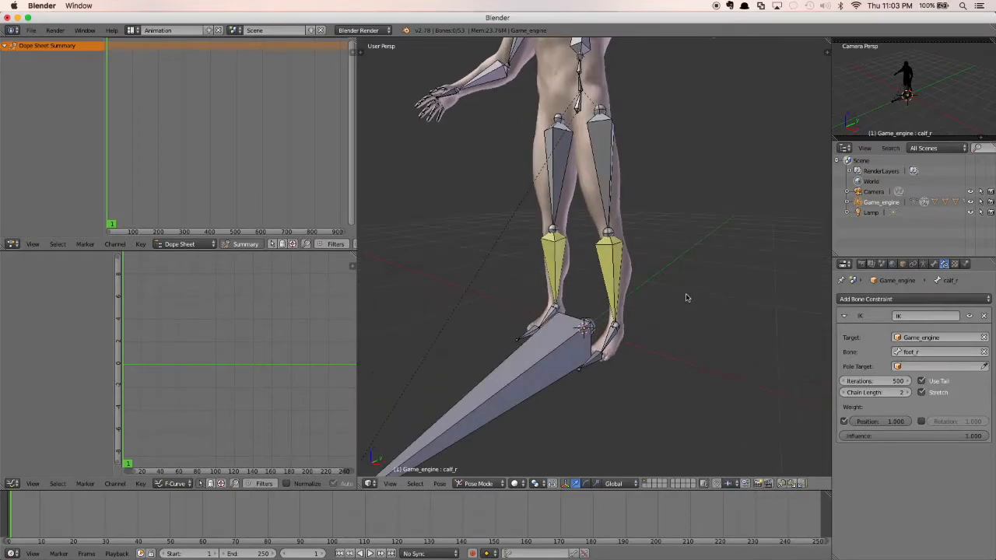
{"action": "scroll", "coordinate": [651, 311], "scroll_direction": "up", "scroll_amount": 1}
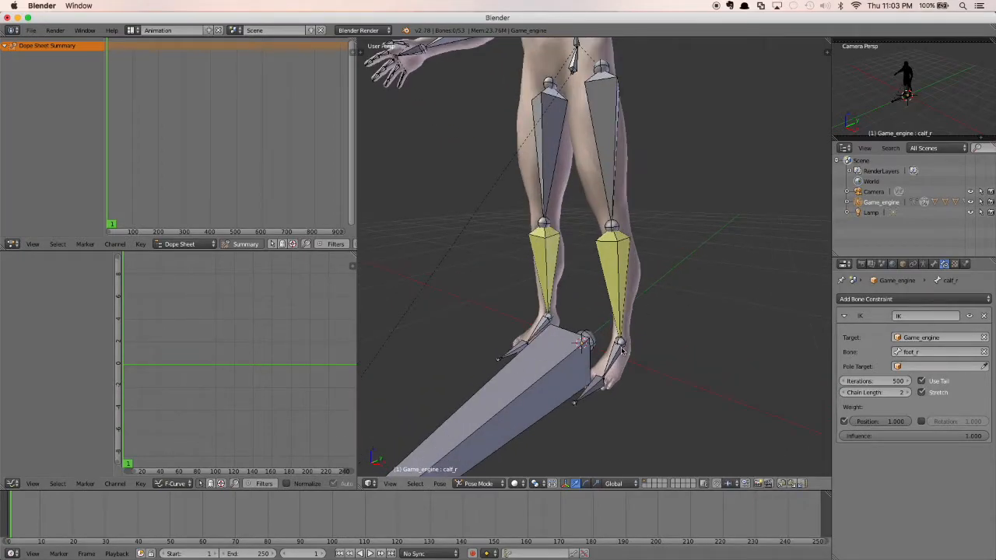
{"action": "right_click", "coordinate": [622, 352]}
{"action": "middle_click_drag", "start_coordinate": [674, 319], "coordinate": [632, 301]}
{"action": "middle_click_drag", "start_coordinate": [652, 337], "coordinate": [597, 364]}
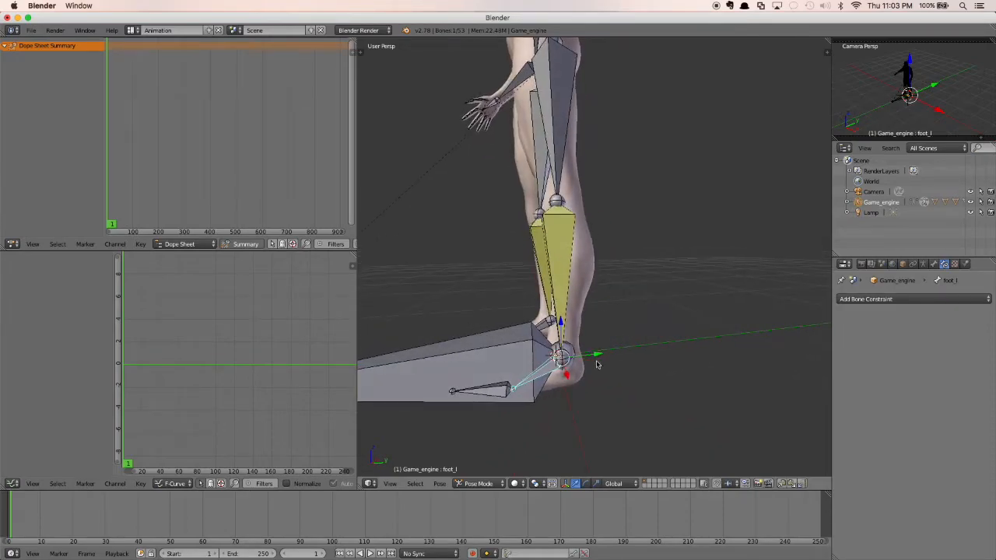
{"action": "left_click_drag", "start_coordinate": [597, 358], "coordinate": [515, 364]}
{"action": "middle_click_drag", "start_coordinate": [636, 329], "coordinate": [689, 325]}
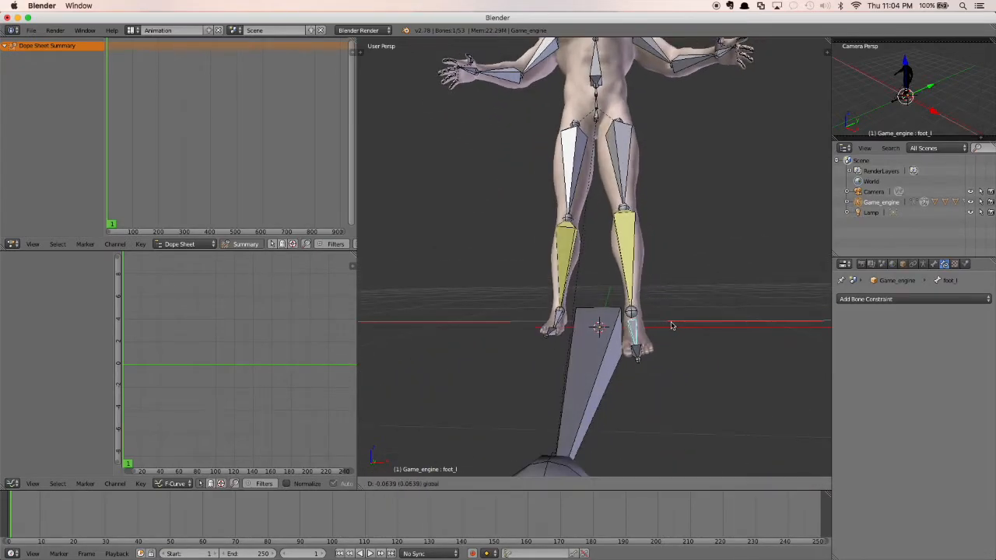
{"action": "left_click", "coordinate": [670, 326]}
{"action": "middle_click_drag", "start_coordinate": [671, 326], "coordinate": [631, 310]}
Move the foot_r bone backward behind the body and raise it slightly along Z into a walking stride
{"action": "right_click", "coordinate": [577, 261]}
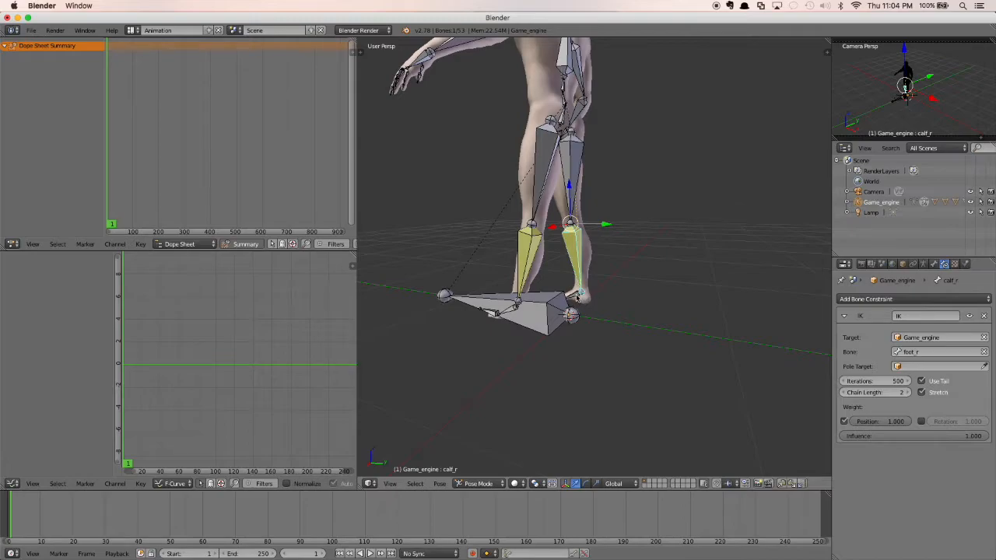
{"action": "right_click", "coordinate": [578, 298]}
{"action": "middle_click_drag", "start_coordinate": [651, 318], "coordinate": [634, 307]}
{"action": "key", "text": "g"}
{"action": "left_click", "coordinate": [657, 325]}
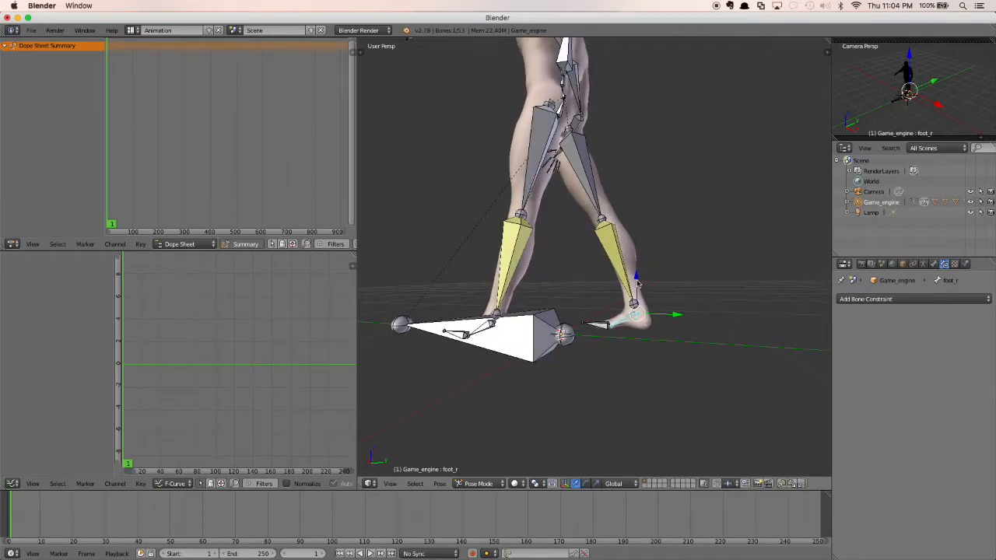
{"action": "key", "text": "g"}
{"action": "key", "text": "z"}
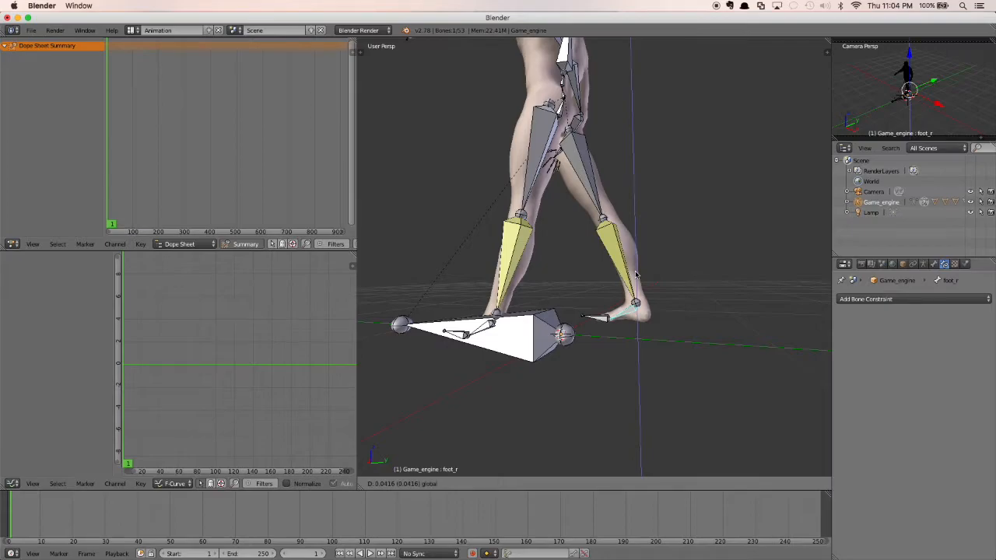
{"action": "left_click", "coordinate": [639, 279]}
{"action": "middle_click_drag", "start_coordinate": [657, 307], "coordinate": [655, 328]}
{"action": "scroll", "coordinate": [654, 325], "scroll_direction": "up", "scroll_amount": 1}
{"action": "middle_click_drag", "start_coordinate": [671, 270], "coordinate": [675, 282]}
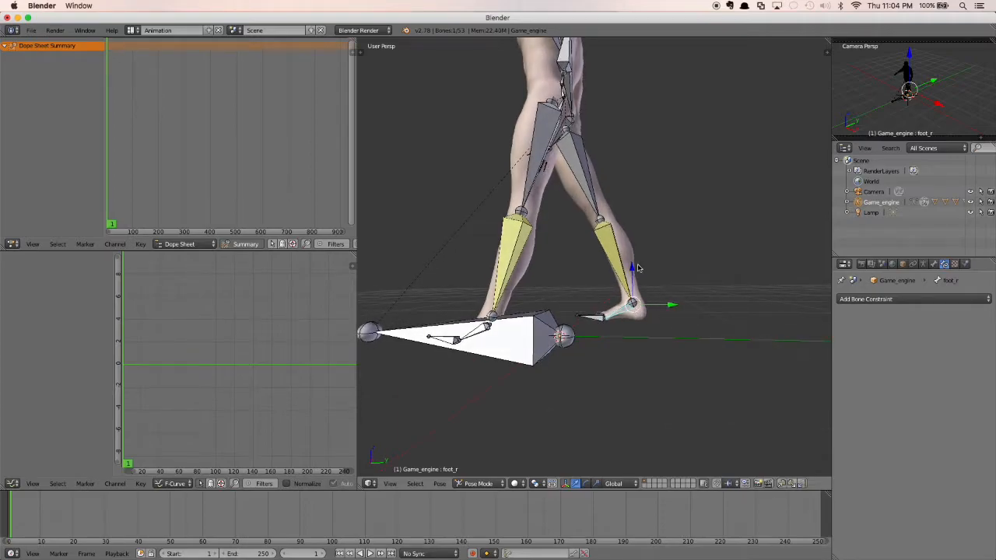
{"action": "left_click_drag", "start_coordinate": [632, 268], "coordinate": [631, 268]}
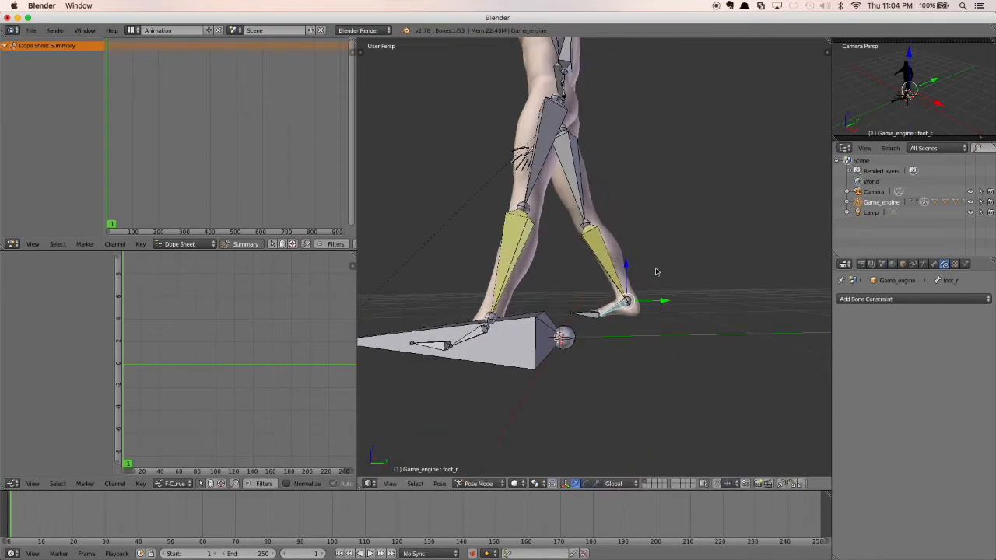
Switch to the rotation manipulator and tilt the foot_r bone slightly about the X axis
{"action": "left_click", "coordinate": [587, 484]}
{"action": "mouse_move", "coordinate": [622, 385]}
{"action": "middle_mouse_down"}
{"action": "mouse_move", "coordinate": [624, 373]}
{"action": "mouse_move", "coordinate": [583, 402]}
{"action": "mouse_move", "coordinate": [729, 384]}
{"action": "mouse_move", "coordinate": [631, 400]}
{"action": "middle_mouse_up"}
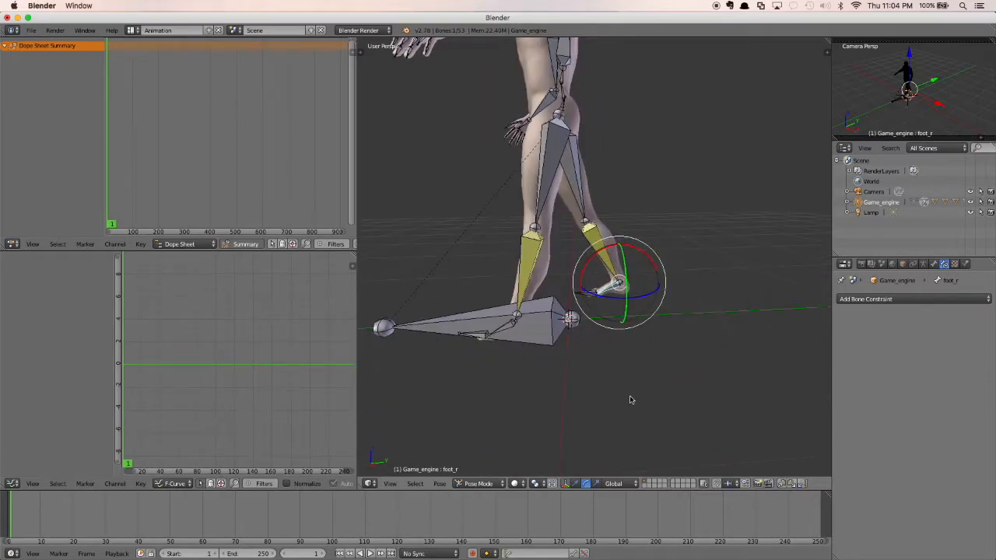
{"action": "scroll", "coordinate": [631, 400], "scroll_direction": "down", "scroll_amount": 2}
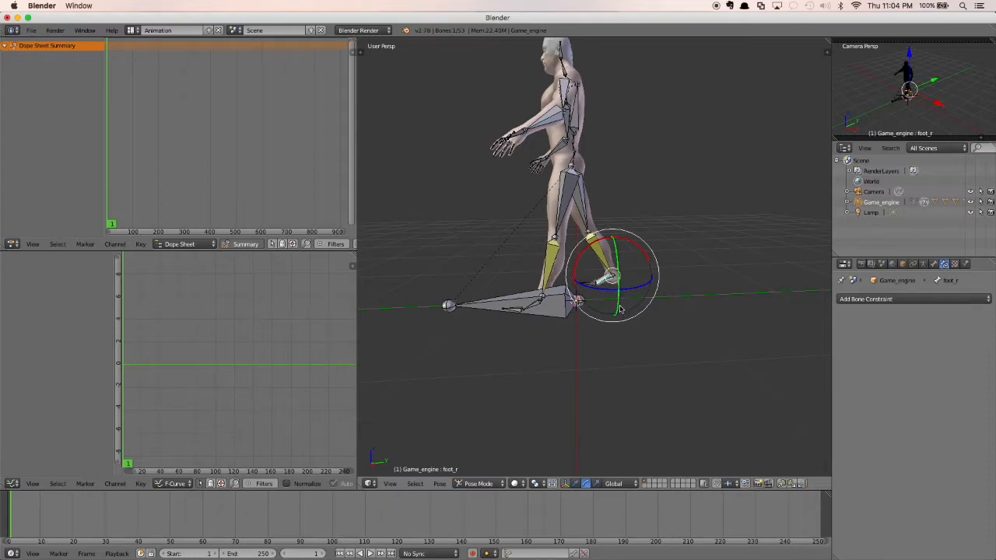
{"action": "middle_click_drag", "start_coordinate": [651, 293], "coordinate": [598, 298]}
{"action": "scroll", "coordinate": [598, 298], "scroll_direction": "up", "scroll_amount": 3}
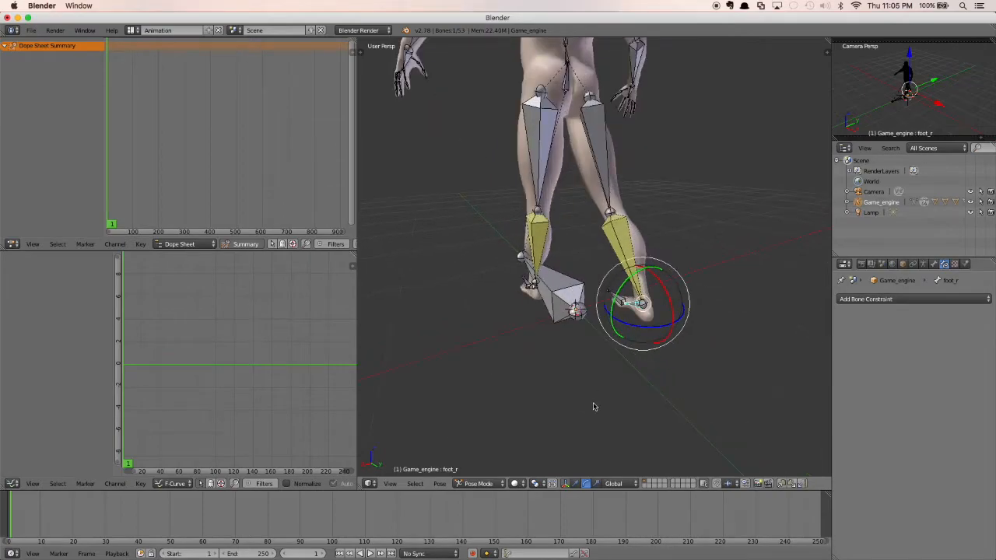
{"action": "mouse_move", "coordinate": [664, 279]}
{"action": "middle_mouse_down"}
{"action": "mouse_move", "coordinate": [706, 287]}
{"action": "mouse_move", "coordinate": [683, 278]}
{"action": "middle_mouse_up"}
{"action": "left_click_drag", "start_coordinate": [677, 281], "coordinate": [673, 275]}
{"action": "mouse_move", "coordinate": [685, 326]}
{"action": "middle_mouse_down"}
{"action": "mouse_move", "coordinate": [684, 285]}
{"action": "mouse_move", "coordinate": [610, 317]}
{"action": "mouse_move", "coordinate": [673, 337]}
{"action": "middle_mouse_up"}
{"action": "middle_click_drag", "start_coordinate": [609, 319], "coordinate": [653, 333]}
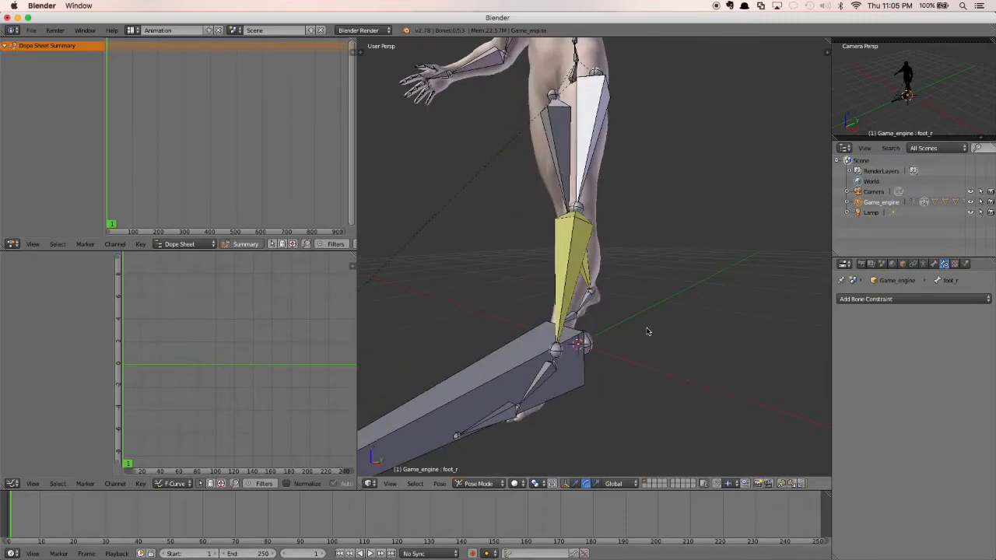
Add a mesh plane at the scene origin under the character's feet as a floor
{"action": "middle_click_drag", "start_coordinate": [600, 314], "coordinate": [638, 311]}
{"action": "key", "text": "Tab"}
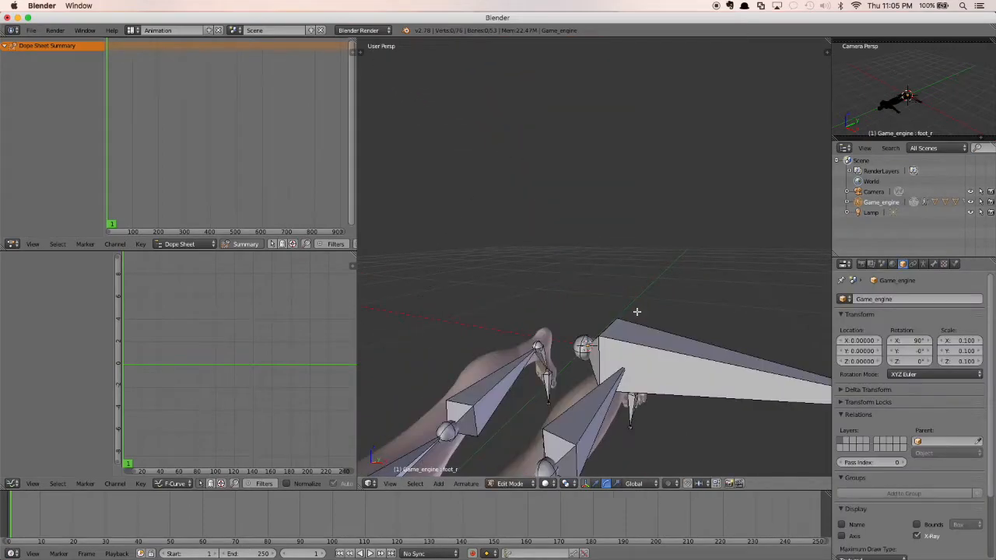
{"action": "key", "text": "ctrl+Tab"}
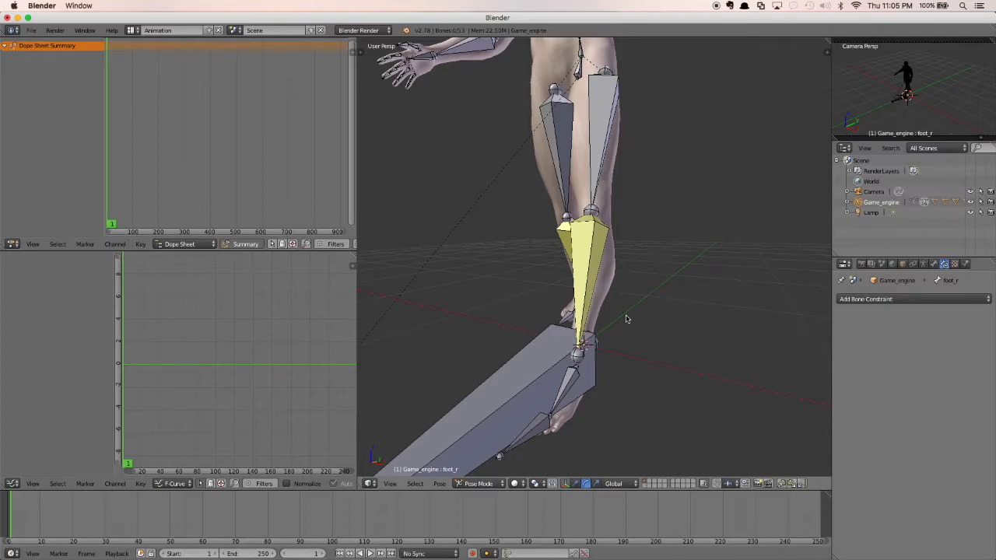
{"action": "key", "text": "shift+a"}
{"action": "mouse_move", "coordinate": [626, 318]}
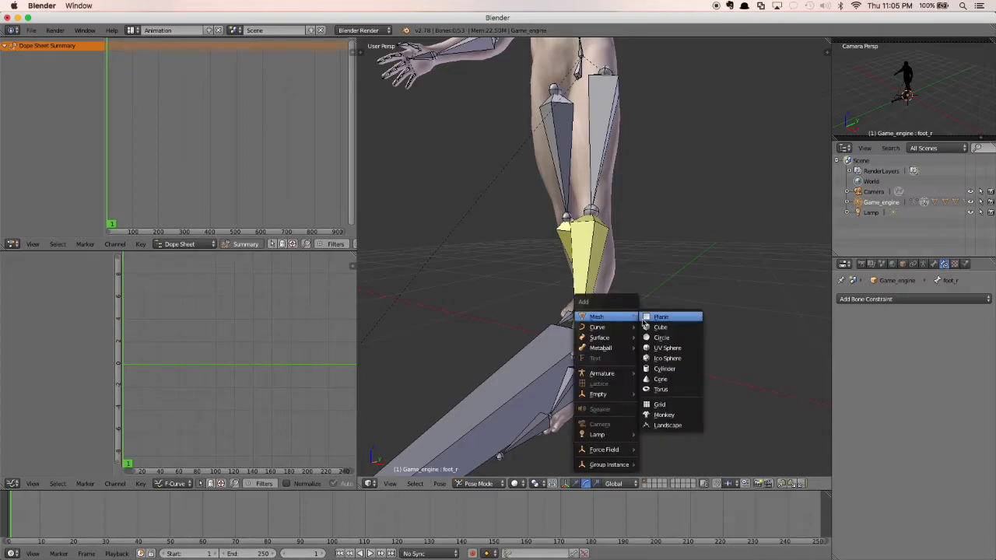
{"action": "left_click", "coordinate": [661, 318]}
{"action": "scroll", "coordinate": [645, 303], "scroll_direction": "down", "scroll_amount": 6}
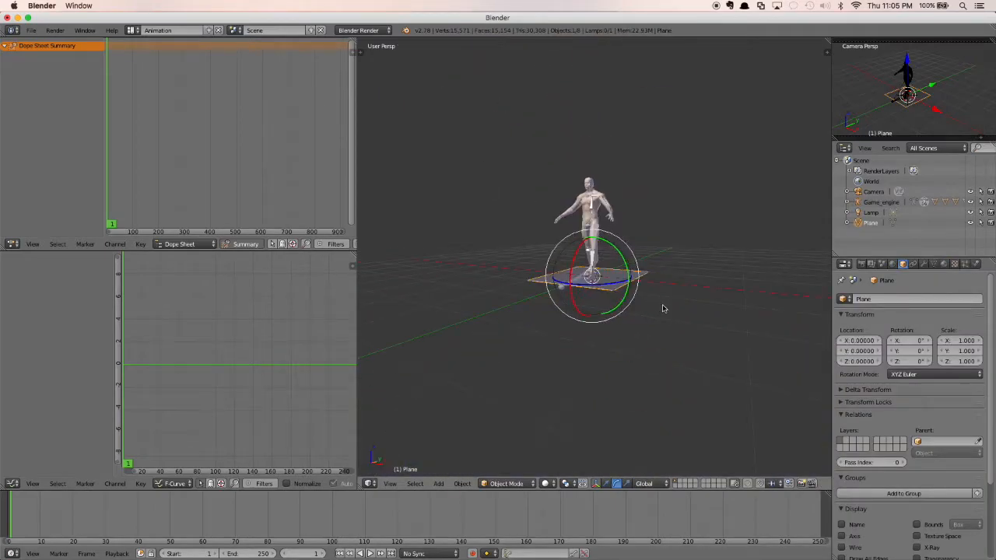
Scale the floor plane up to about 7.017 times its size
{"action": "key", "text": "s"}
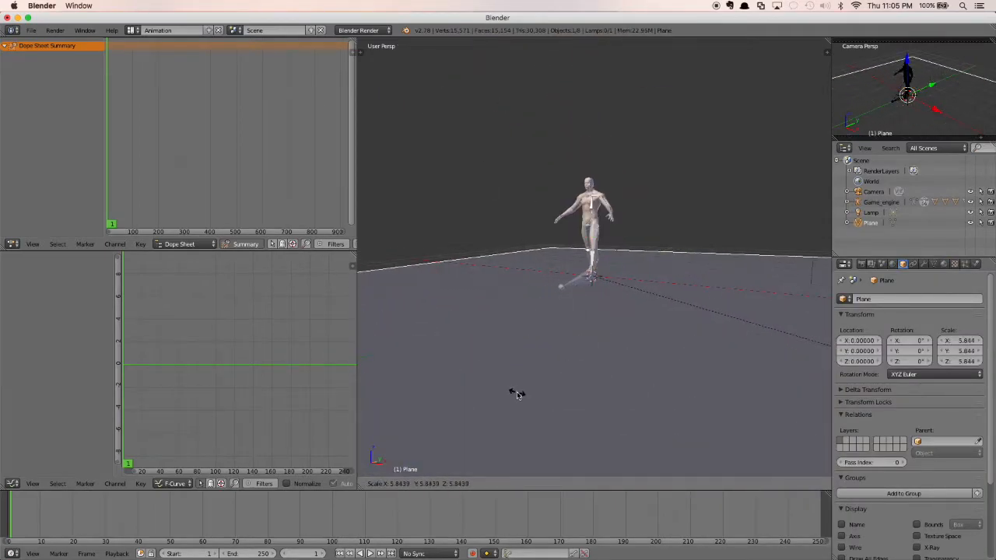
{"action": "left_click", "coordinate": [594, 412]}
{"action": "middle_click_drag", "start_coordinate": [544, 291], "coordinate": [596, 297]}
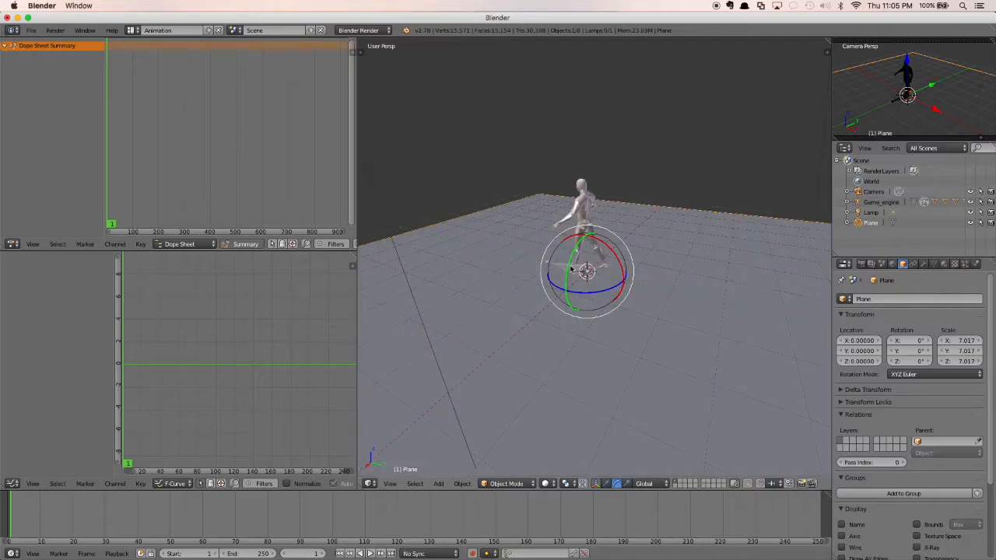
Select the calf_r bone and look through its bone settings for the armature's display options
{"action": "scroll", "coordinate": [596, 297], "scroll_direction": "up", "scroll_amount": 5}
{"action": "scroll", "coordinate": [596, 297], "scroll_direction": "up", "scroll_amount": 1}
{"action": "middle_click_drag", "start_coordinate": [520, 319], "coordinate": [607, 325]}
{"action": "scroll", "coordinate": [619, 297], "scroll_direction": "up", "scroll_amount": 5}
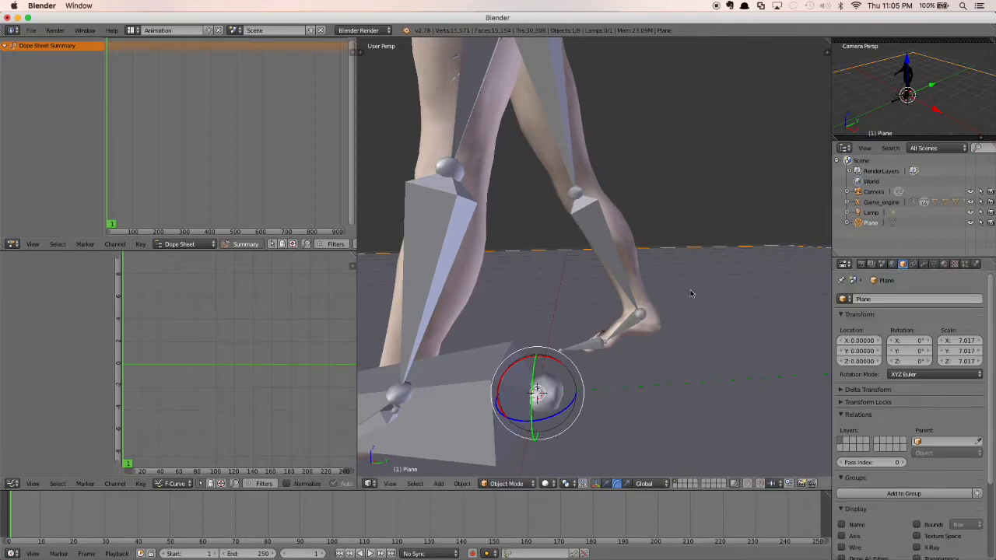
{"action": "right_click", "coordinate": [615, 243]}
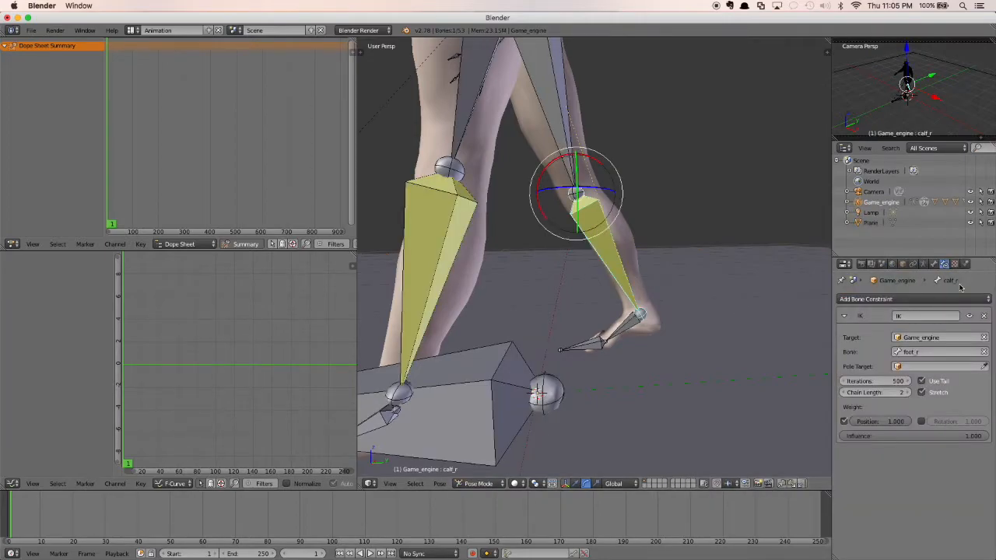
{"action": "left_click", "coordinate": [938, 265]}
{"action": "scroll", "coordinate": [915, 414], "scroll_direction": "down", "scroll_amount": 5}
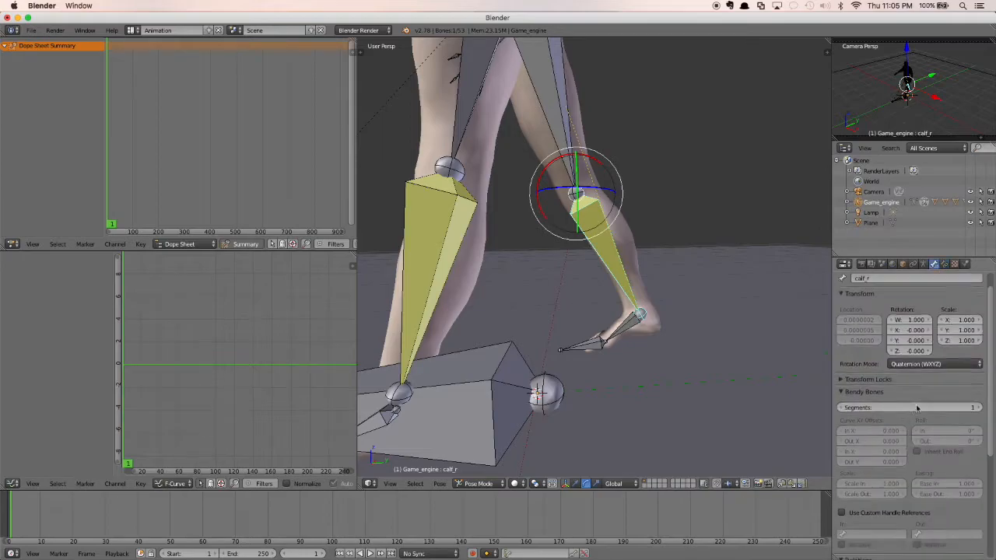
{"action": "scroll", "coordinate": [916, 409], "scroll_direction": "up", "scroll_amount": 4}
{"action": "scroll", "coordinate": [927, 377], "scroll_direction": "down", "scroll_amount": 5}
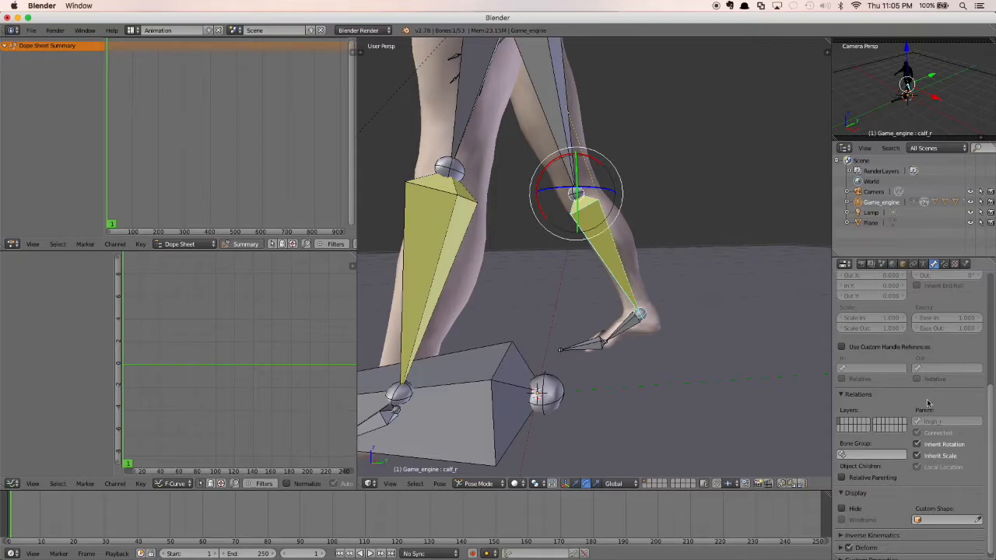
{"action": "scroll", "coordinate": [925, 397], "scroll_direction": "down", "scroll_amount": 1}
{"action": "scroll", "coordinate": [921, 377], "scroll_direction": "up", "scroll_amount": 6}
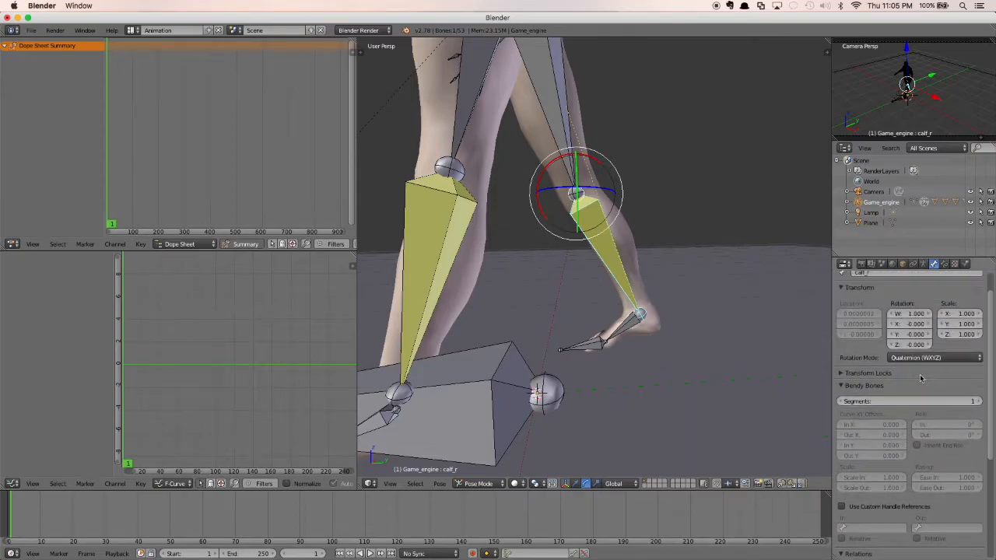
{"action": "scroll", "coordinate": [922, 374], "scroll_direction": "down", "scroll_amount": 2}
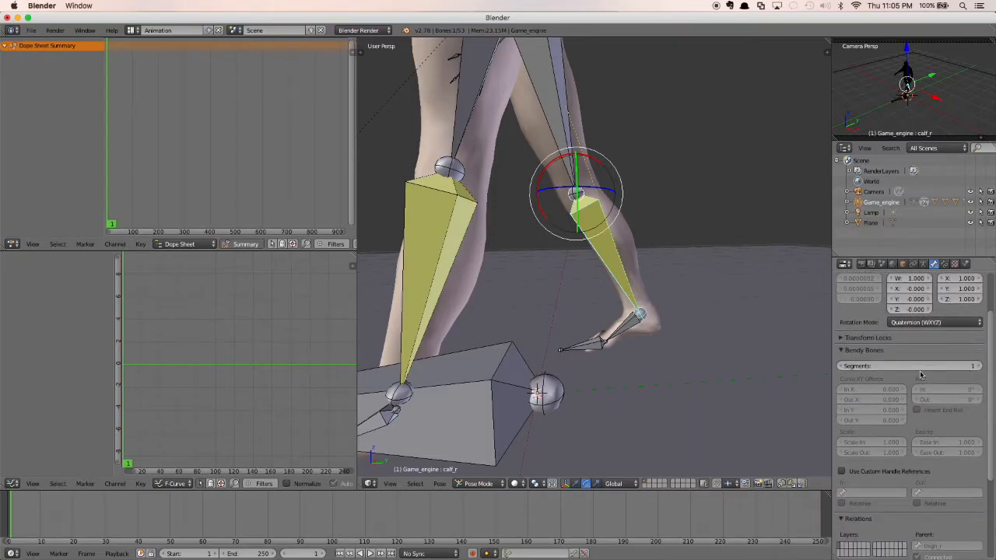
Turn off X-Ray display for the Game_engine armature
{"action": "left_click", "coordinate": [924, 263]}
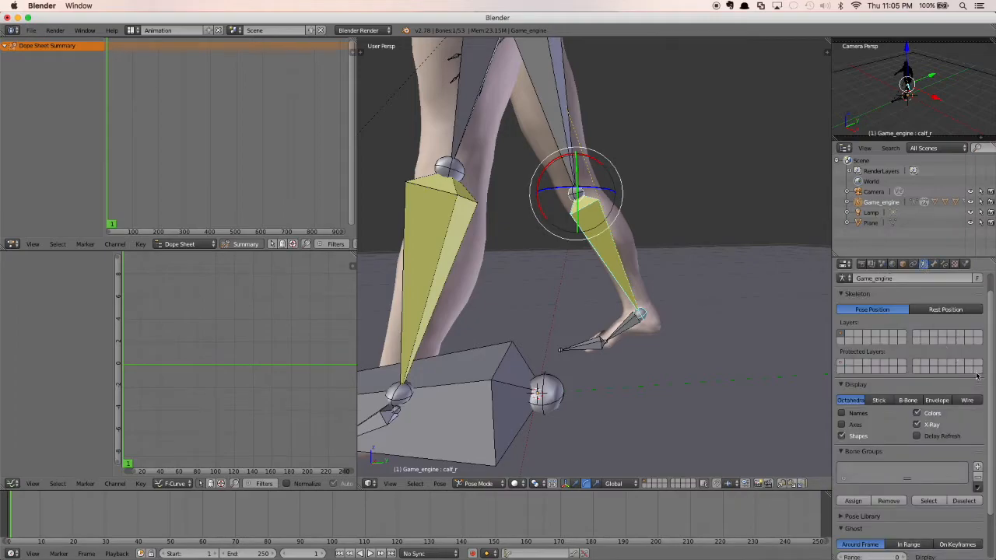
{"action": "left_click", "coordinate": [918, 424]}
{"action": "middle_click_drag", "start_coordinate": [705, 412], "coordinate": [688, 381]}
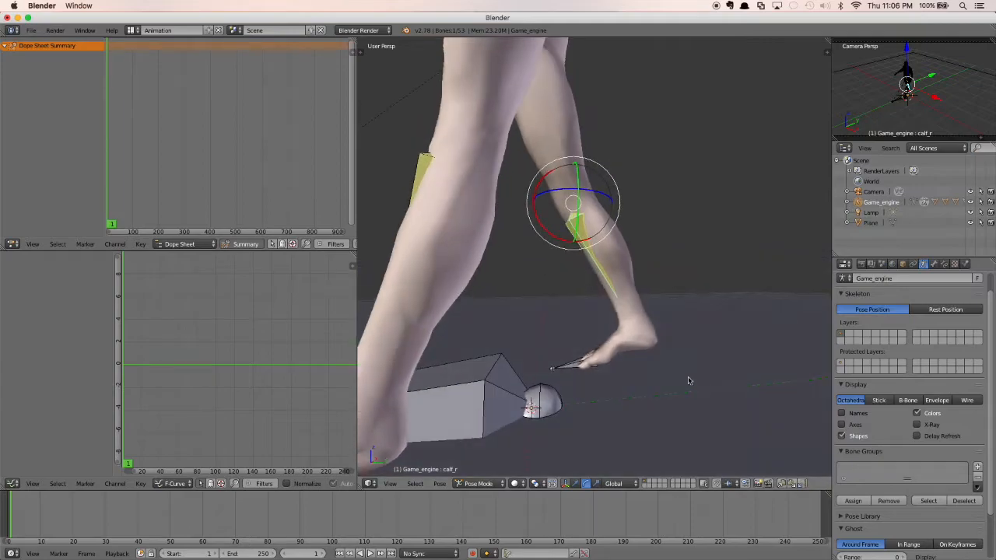
Rotate the foot_r bone about 13° around the global X axis and adjust its position with the translate manipulator
{"action": "right_click", "coordinate": [625, 351]}
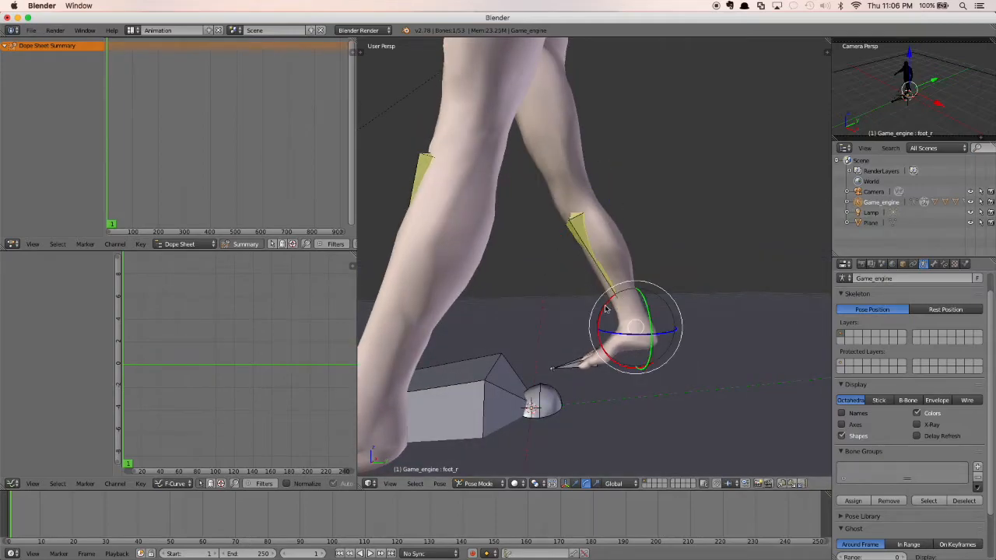
{"action": "key", "text": "r"}
{"action": "key", "text": "x"}
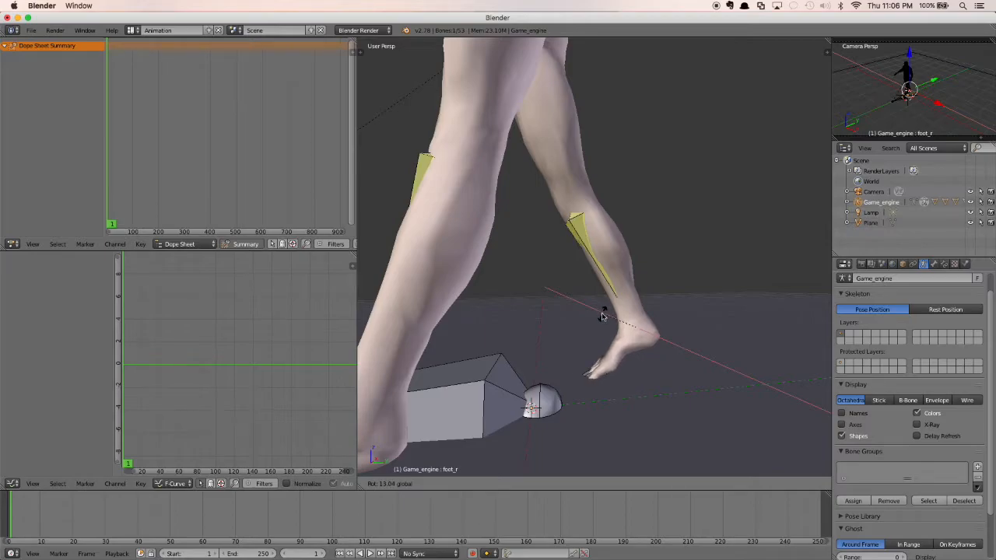
{"action": "left_click", "coordinate": [602, 314]}
{"action": "middle_click_drag", "start_coordinate": [604, 315], "coordinate": [643, 343]}
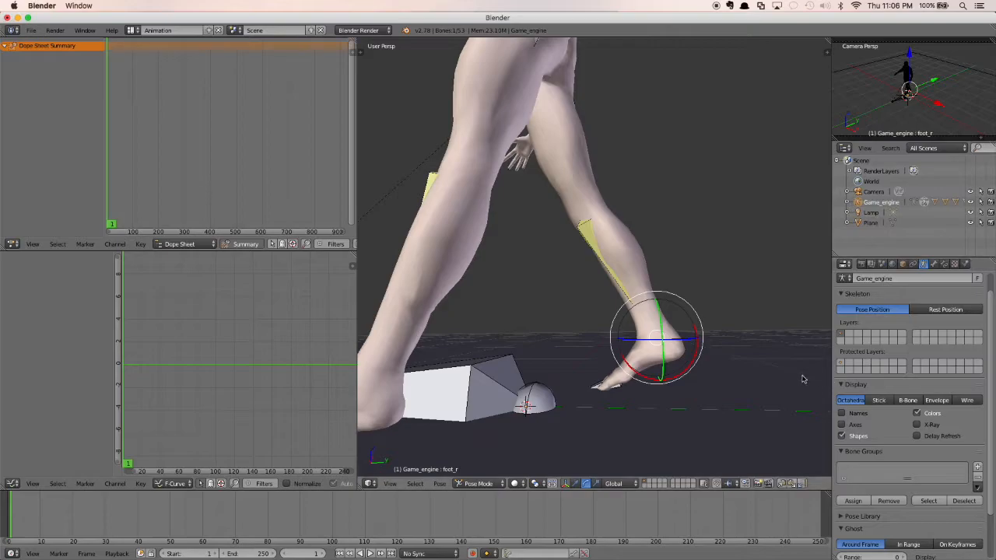
{"action": "left_click", "coordinate": [575, 484]}
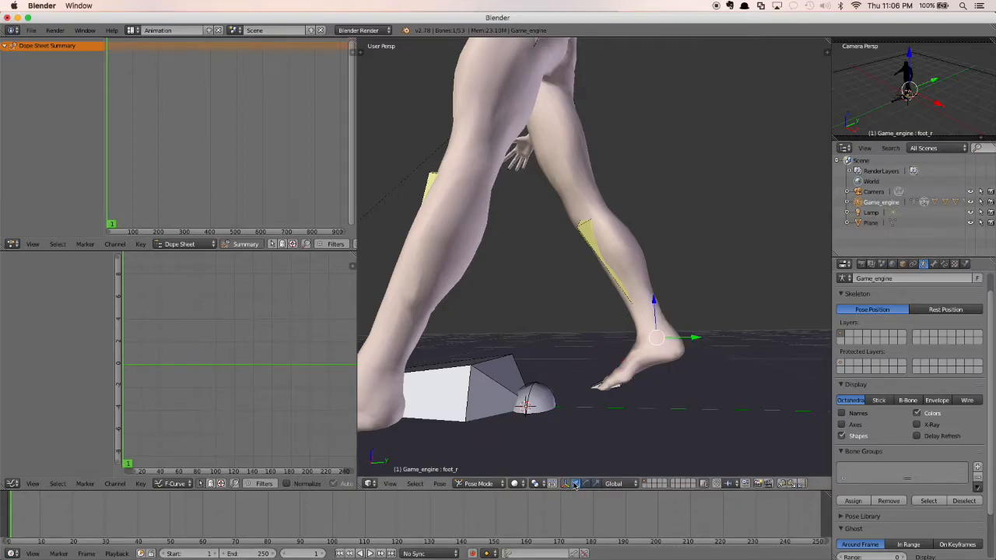
{"action": "left_click_drag", "start_coordinate": [681, 340], "coordinate": [650, 319]}
Turn X-Ray display back on for the Game_engine armature
{"action": "middle_click_drag", "start_coordinate": [651, 319], "coordinate": [609, 267]}
{"action": "middle_click_drag", "start_coordinate": [633, 182], "coordinate": [646, 254], "text": "shift"}
{"action": "scroll", "coordinate": [622, 194], "scroll_direction": "up", "scroll_amount": 1}
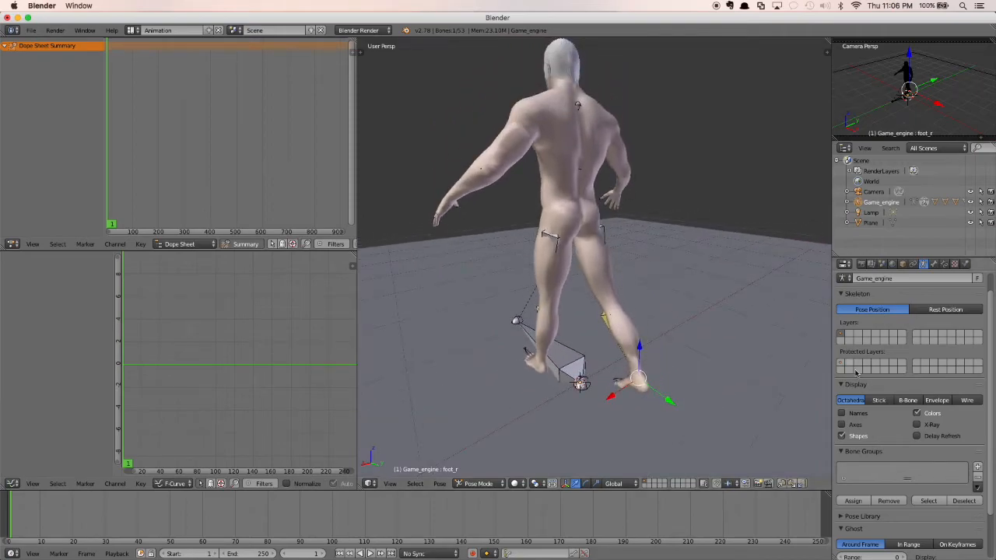
{"action": "middle_click_drag", "start_coordinate": [673, 227], "coordinate": [642, 193]}
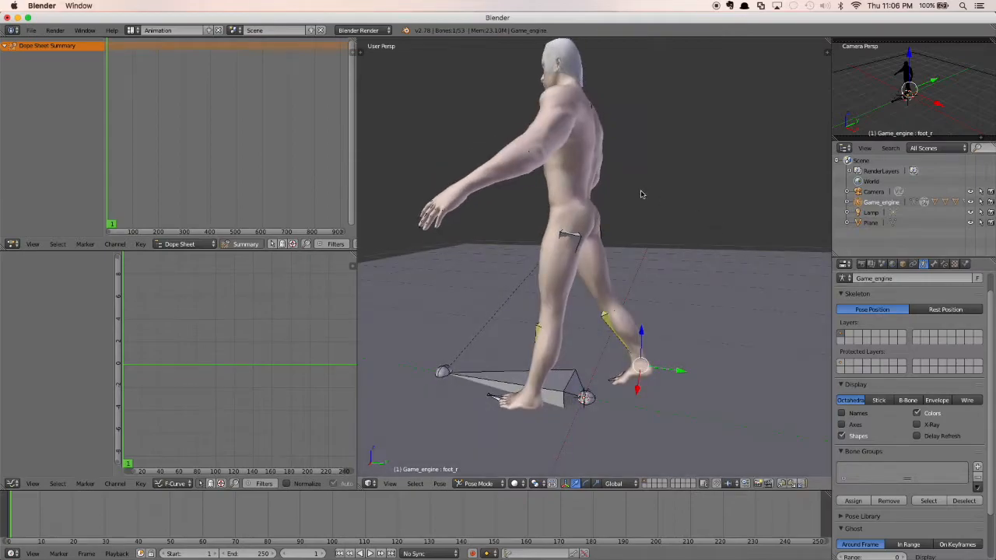
{"action": "left_click", "coordinate": [917, 425]}
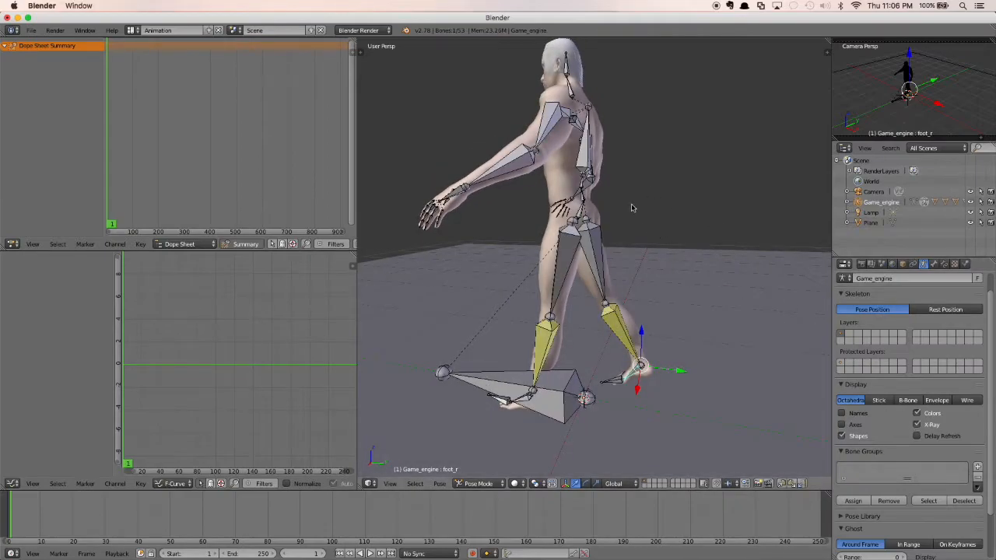
Select the pelvis bone and lower it along the global Z axis to bend the knees
{"action": "right_click", "coordinate": [585, 201]}
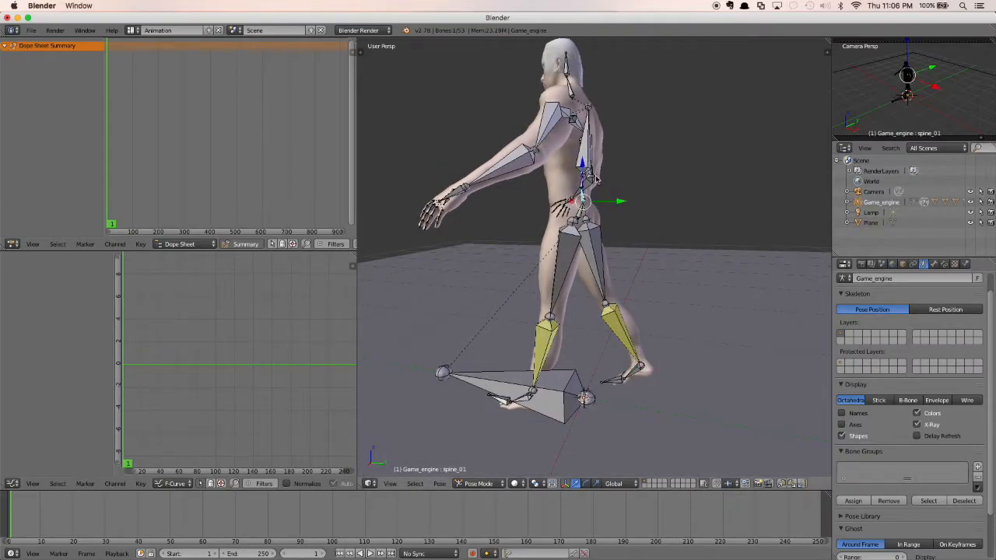
{"action": "middle_click_drag", "start_coordinate": [689, 187], "coordinate": [591, 207]}
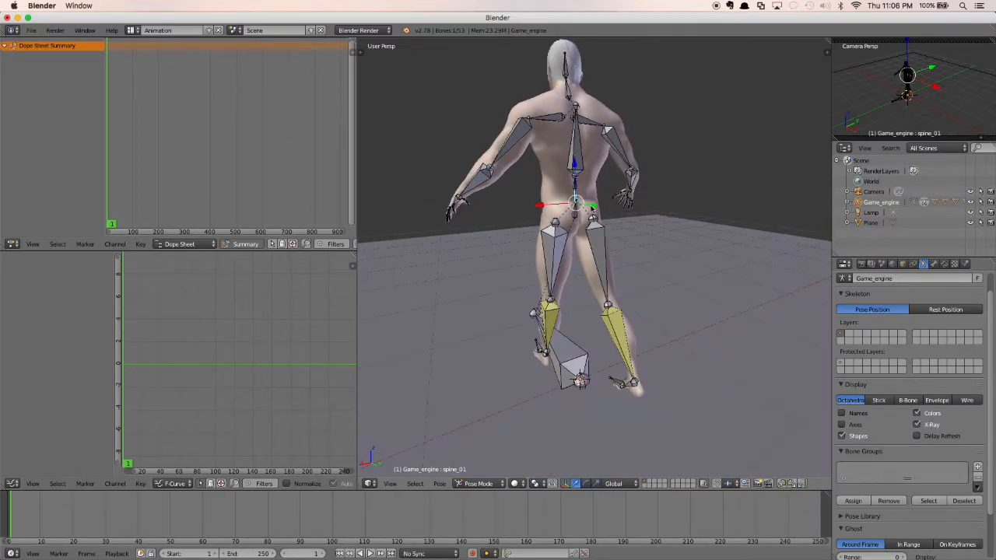
{"action": "right_click", "coordinate": [577, 216]}
{"action": "key", "text": "g"}
{"action": "key", "text": "z"}
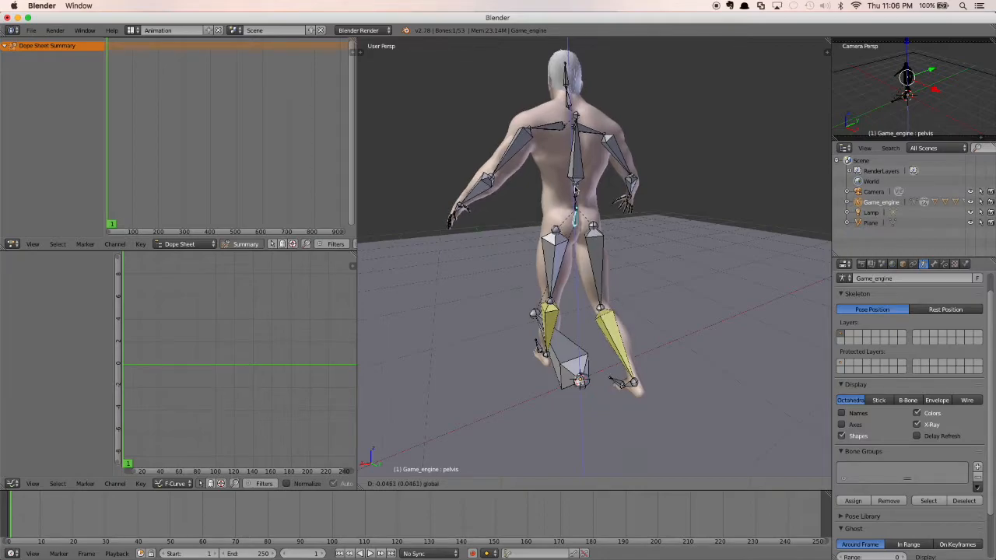
{"action": "left_click", "coordinate": [577, 201]}
Lower the pelvis bone slightly further along Z, judging the bend of the legs from the side
{"action": "middle_click_drag", "start_coordinate": [629, 238], "coordinate": [709, 212]}
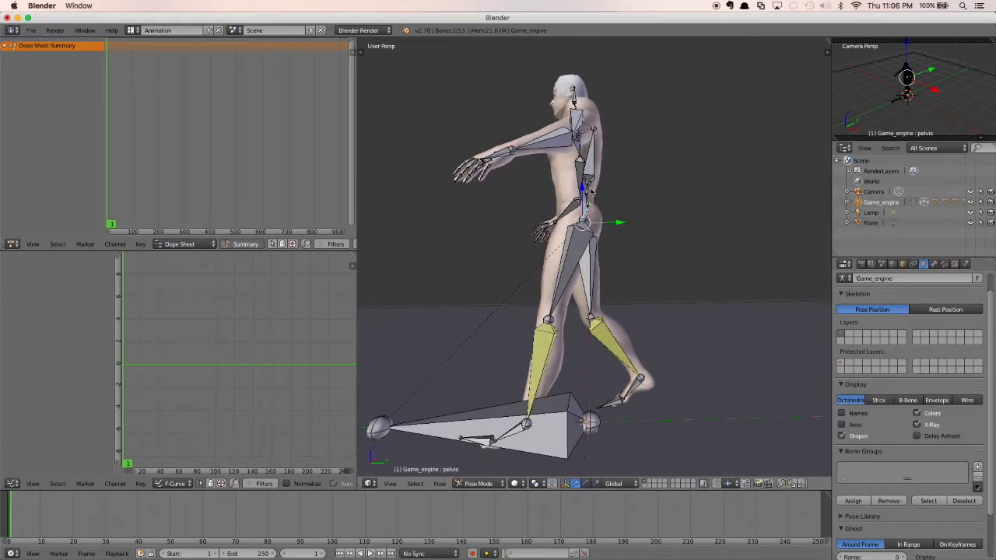
{"action": "key", "text": "g"}
{"action": "key", "text": "z"}
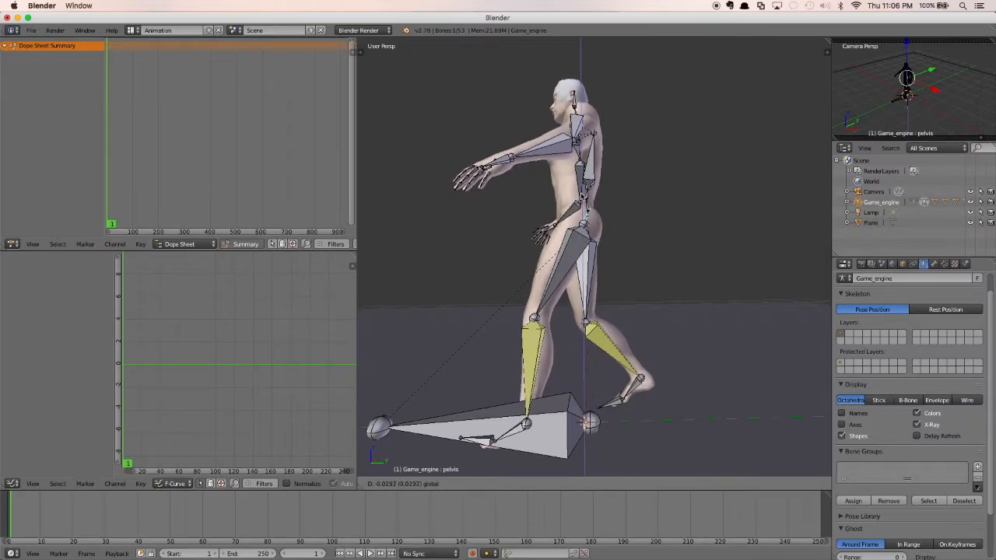
{"action": "left_click", "coordinate": [585, 204]}
Move the foot_r bone slightly farther back along the Y axis
{"action": "middle_click_drag", "start_coordinate": [613, 331], "coordinate": [658, 327]}
{"action": "scroll", "coordinate": [663, 343], "scroll_direction": "up", "scroll_amount": 3}
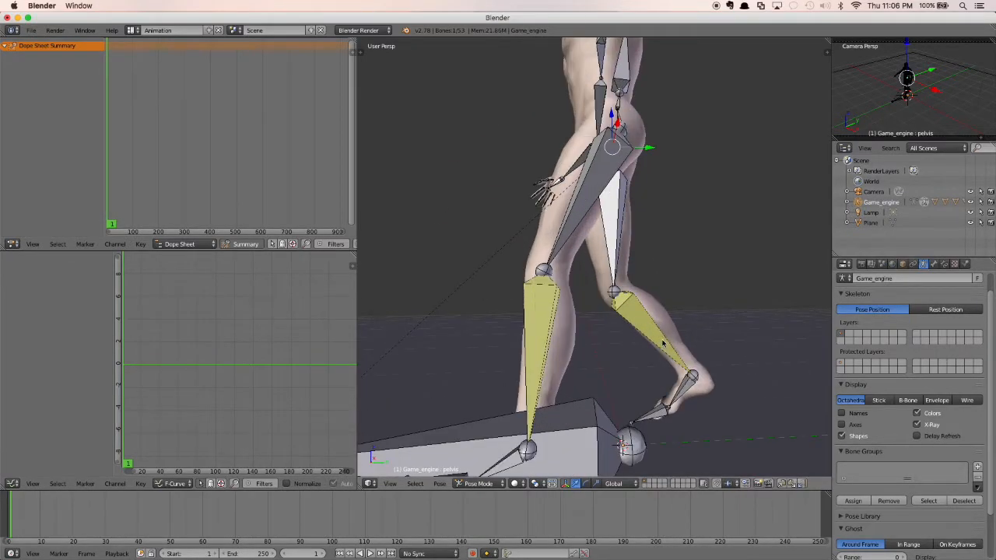
{"action": "right_click", "coordinate": [692, 379]}
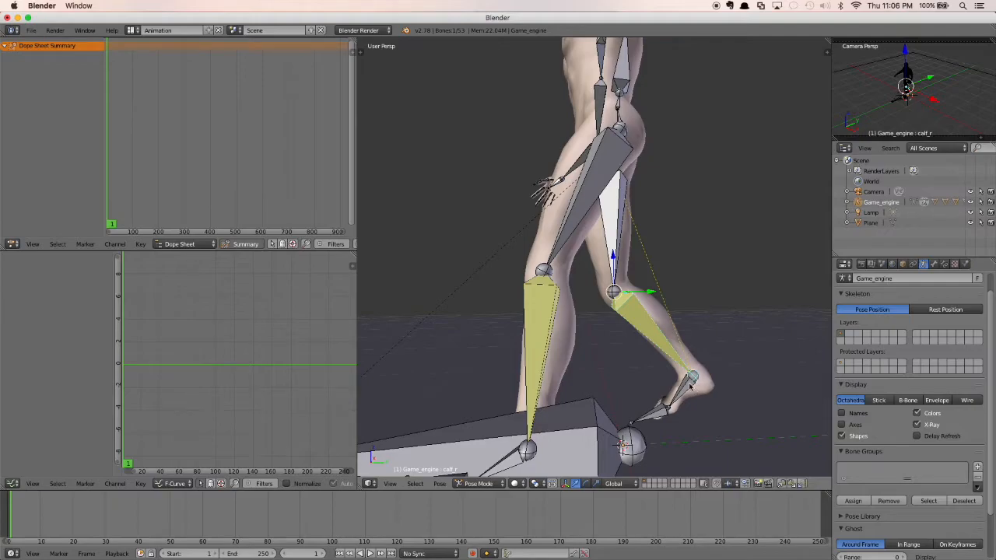
{"action": "right_click", "coordinate": [691, 384]}
{"action": "mouse_move", "coordinate": [723, 374]}
{"action": "left_mouse_down"}
{"action": "mouse_move", "coordinate": [707, 380]}
{"action": "mouse_move", "coordinate": [735, 376]}
{"action": "left_mouse_up"}
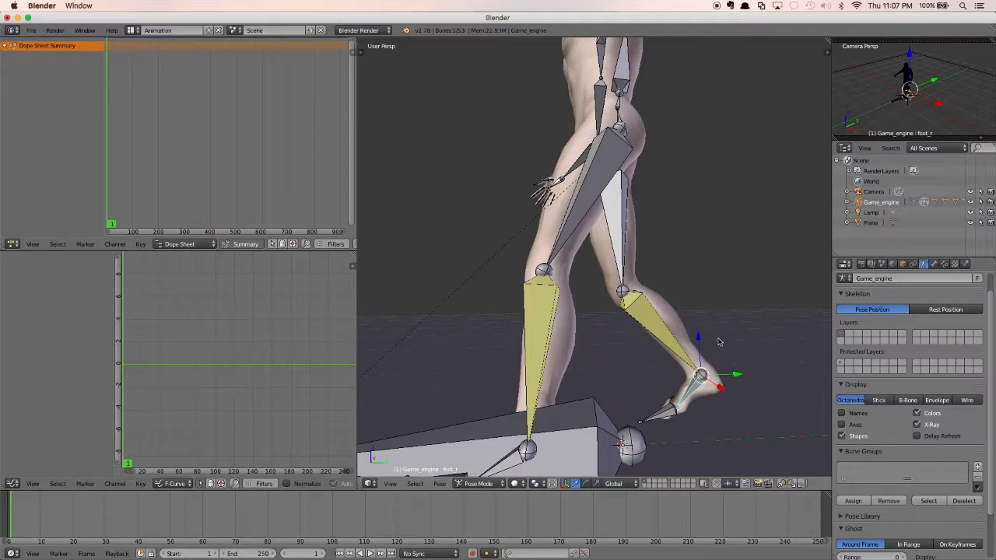
Move the foot_l bone forward about 0.031 along the global Y axis
{"action": "scroll", "coordinate": [719, 342], "scroll_direction": "down", "scroll_amount": 1}
{"action": "middle_click_drag", "start_coordinate": [648, 298], "coordinate": [665, 326]}
{"action": "middle_click_drag", "start_coordinate": [627, 367], "coordinate": [653, 332], "text": "shift"}
{"action": "scroll", "coordinate": [680, 363], "scroll_direction": "up", "scroll_amount": 1}
{"action": "scroll", "coordinate": [597, 382], "scroll_direction": "up", "scroll_amount": 1}
{"action": "middle_click_drag", "start_coordinate": [598, 383], "coordinate": [628, 429]}
{"action": "scroll", "coordinate": [569, 376], "scroll_direction": "down", "scroll_amount": 1}
{"action": "scroll", "coordinate": [564, 384], "scroll_direction": "down", "scroll_amount": 1}
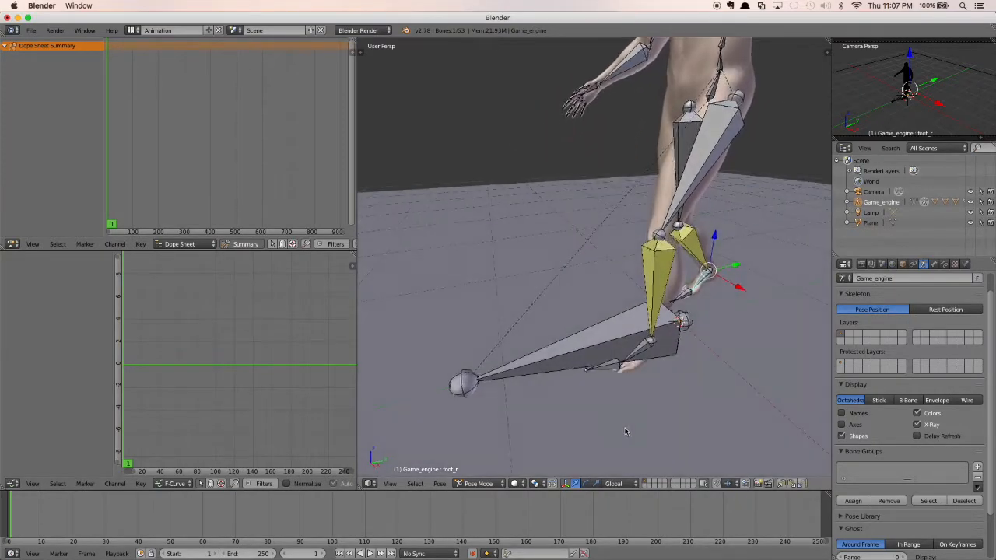
{"action": "right_click", "coordinate": [652, 349]}
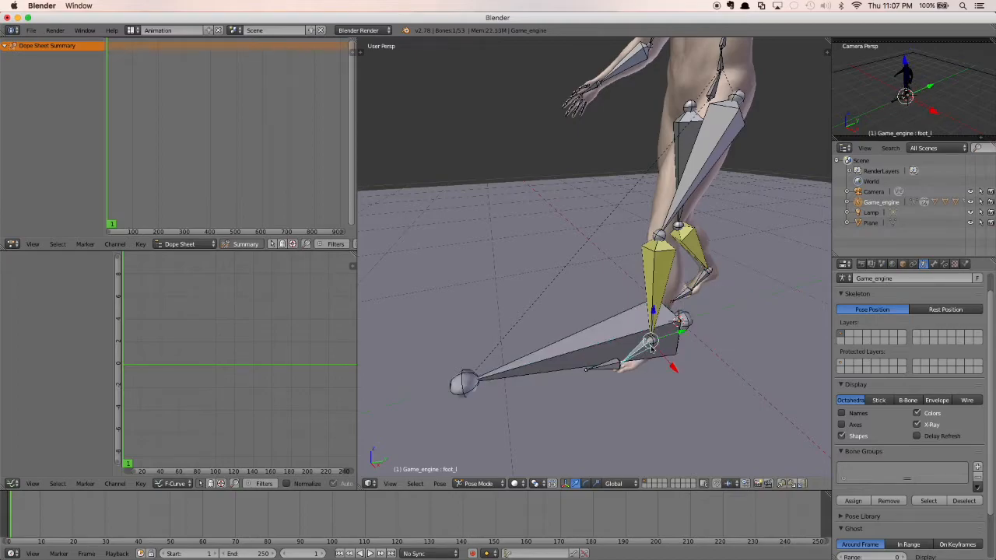
{"action": "key", "text": "g"}
{"action": "key", "text": "y"}
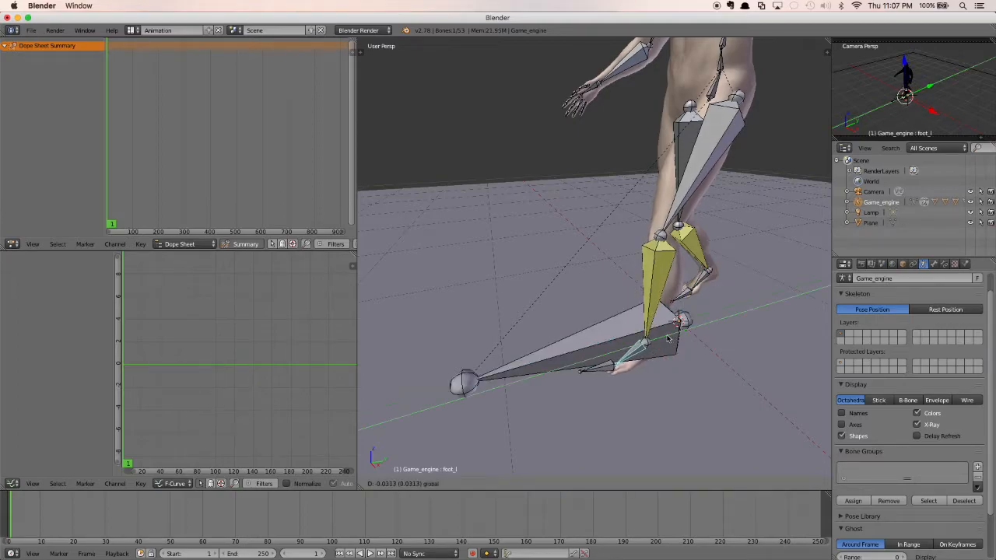
{"action": "left_click", "coordinate": [667, 339]}
Examine the stride pose of the legs and feet from several angles
{"action": "middle_click_drag", "start_coordinate": [667, 339], "coordinate": [646, 316]}
{"action": "middle_click_drag", "start_coordinate": [621, 318], "coordinate": [646, 325]}
{"action": "middle_click_drag", "start_coordinate": [783, 310], "coordinate": [777, 335]}
{"action": "middle_click_drag", "start_coordinate": [716, 338], "coordinate": [752, 329]}
{"action": "scroll", "coordinate": [745, 323], "scroll_direction": "down", "scroll_amount": 5}
{"action": "middle_click_drag", "start_coordinate": [705, 243], "coordinate": [619, 212]}
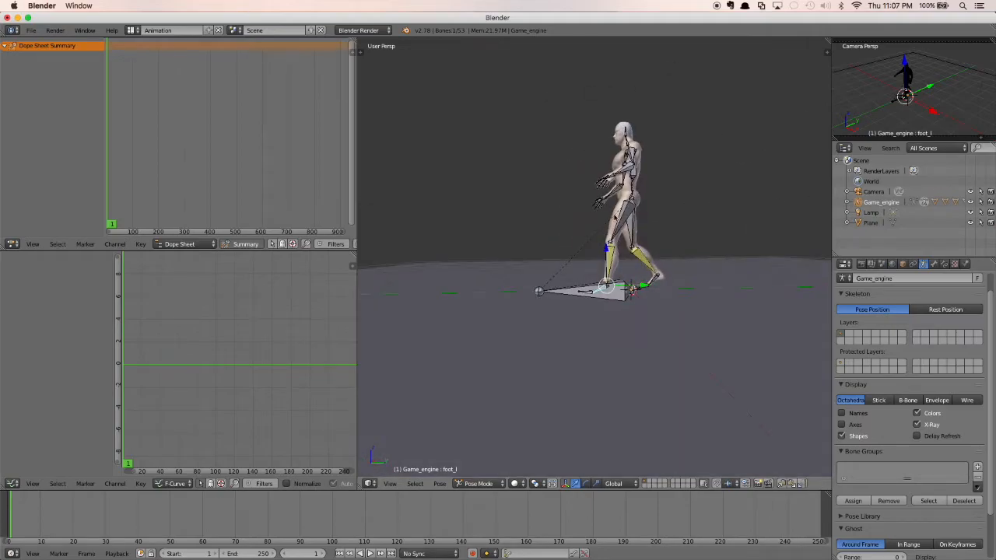
{"action": "scroll", "coordinate": [617, 240], "scroll_direction": "up", "scroll_amount": 2}
{"action": "scroll", "coordinate": [653, 281], "scroll_direction": "up", "scroll_amount": 2}
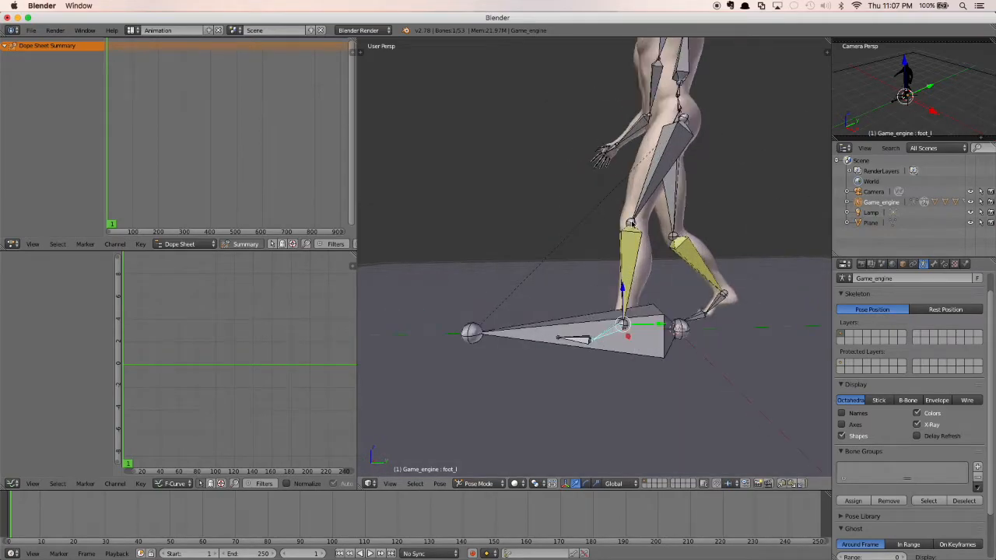
Try to rotate the thigh_l bone with the rotation manipulator and undo the change
{"action": "right_click", "coordinate": [631, 223]}
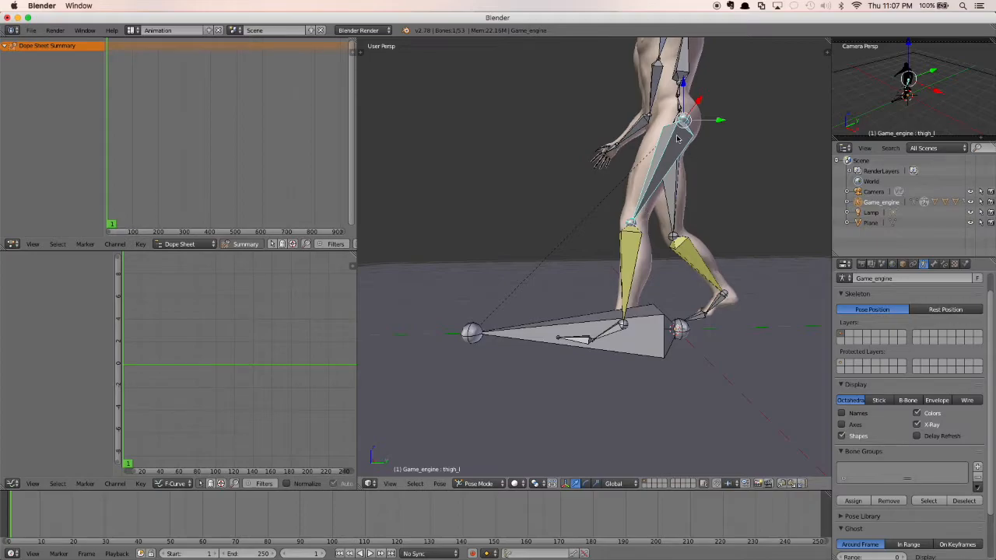
{"action": "middle_click_drag", "start_coordinate": [720, 137], "coordinate": [705, 156]}
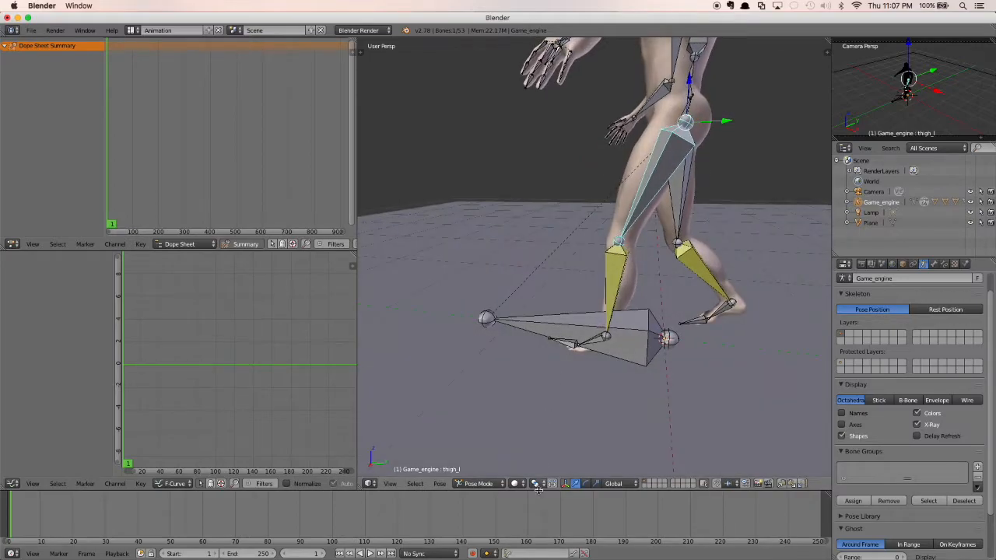
{"action": "left_click", "coordinate": [587, 484]}
{"action": "middle_click_drag", "start_coordinate": [731, 88], "coordinate": [722, 114]}
{"action": "left_click_drag", "start_coordinate": [718, 122], "coordinate": [676, 156]}
{"action": "key", "text": "ctrl+z"}
{"action": "key", "text": "ctrl+z"}
Select all bones of the armature and insert a LocRotScale keyframe for the pose at frame 1
{"action": "middle_click_drag", "start_coordinate": [625, 202], "coordinate": [674, 209]}
{"action": "key", "text": "a"}
{"action": "middle_click_drag", "start_coordinate": [686, 153], "coordinate": [704, 198], "text": "shift"}
{"action": "scroll", "coordinate": [657, 200], "scroll_direction": "down", "scroll_amount": 1}
{"action": "key", "text": "a"}
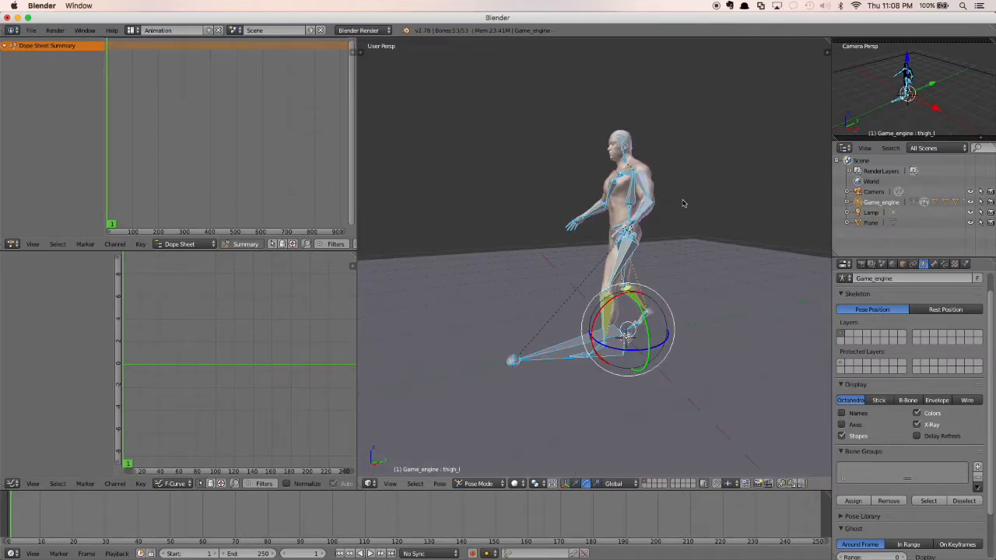
{"action": "key", "text": "a"}
{"action": "key", "text": "a"}
{"action": "key", "text": "i"}
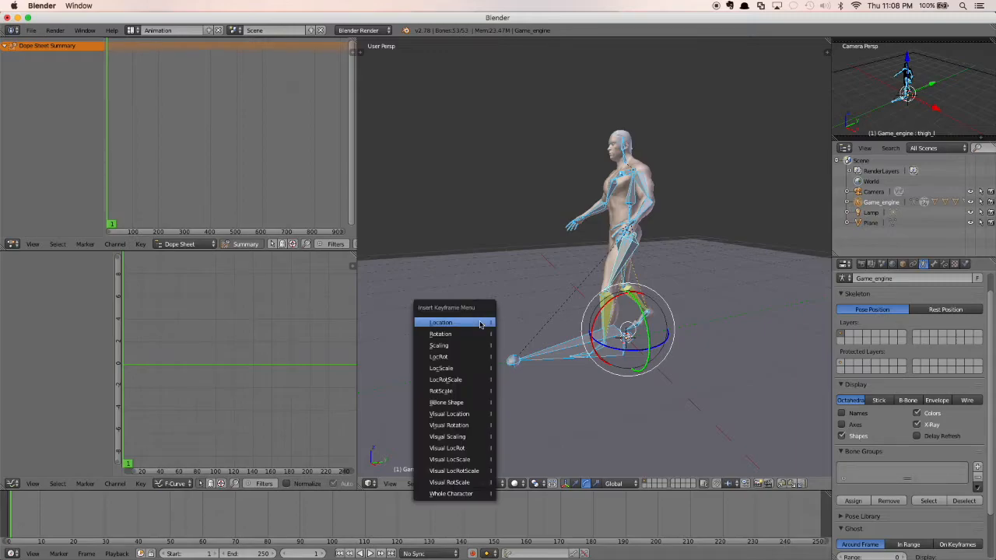
{"action": "left_click", "coordinate": [459, 382]}
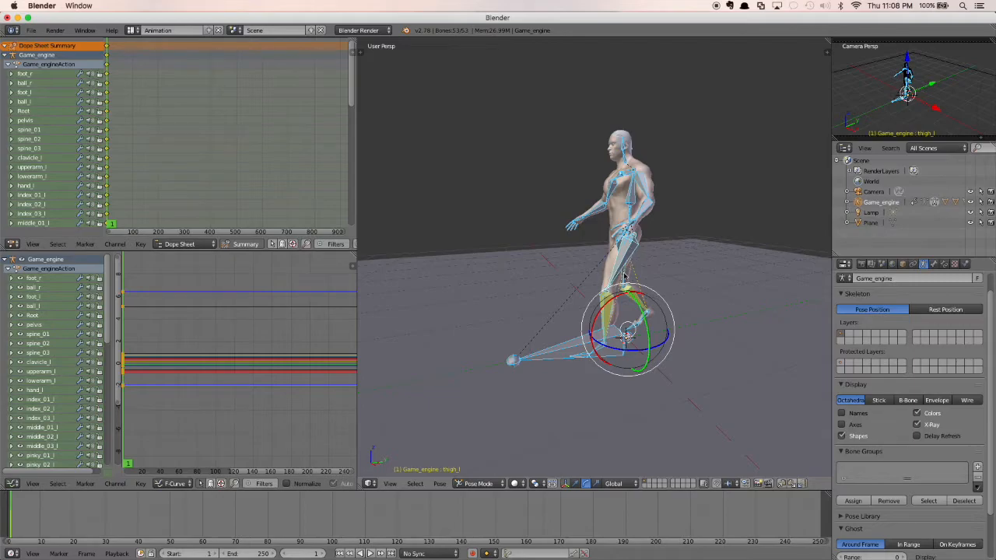
Collapse the bone channels under Game_engineAction in the Dope Sheet
{"action": "middle_click_drag", "start_coordinate": [642, 273], "coordinate": [666, 304]}
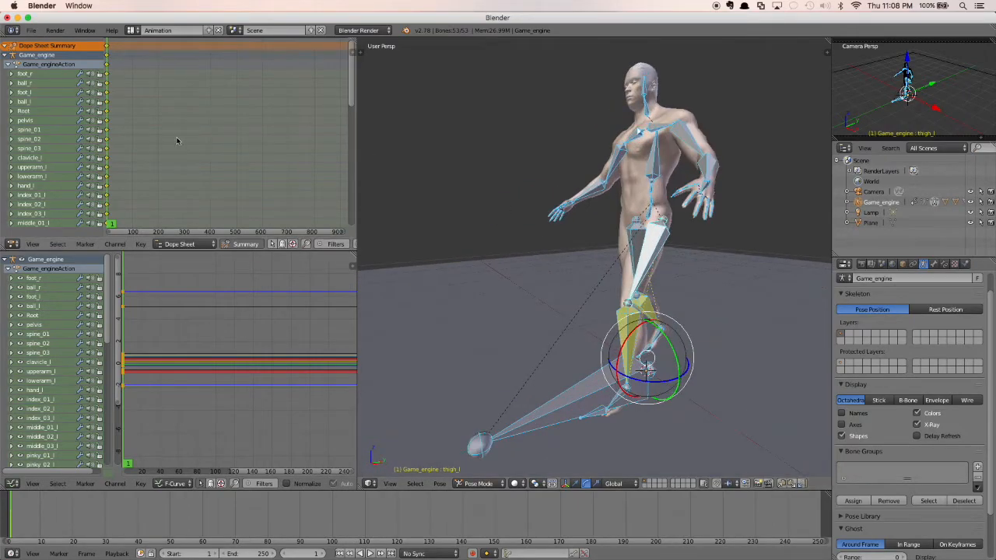
{"action": "left_click_drag", "start_coordinate": [132, 249], "coordinate": [137, 242]}
{"action": "scroll", "coordinate": [144, 138], "scroll_direction": "up", "scroll_amount": 2}
{"action": "scroll", "coordinate": [140, 133], "scroll_direction": "down", "scroll_amount": 3}
{"action": "scroll", "coordinate": [137, 130], "scroll_direction": "down", "scroll_amount": 1}
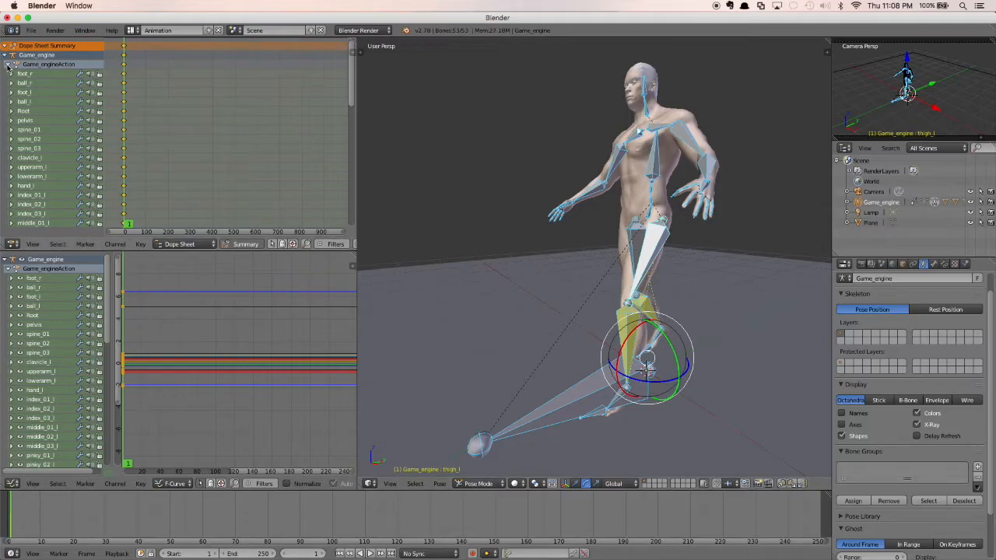
{"action": "left_click", "coordinate": [8, 65]}
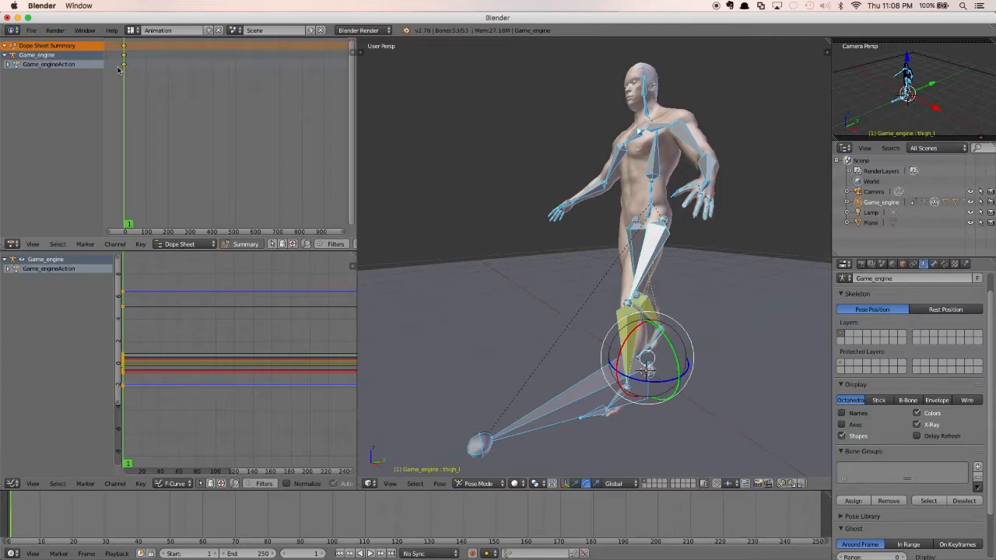
{"action": "left_click", "coordinate": [50, 65]}
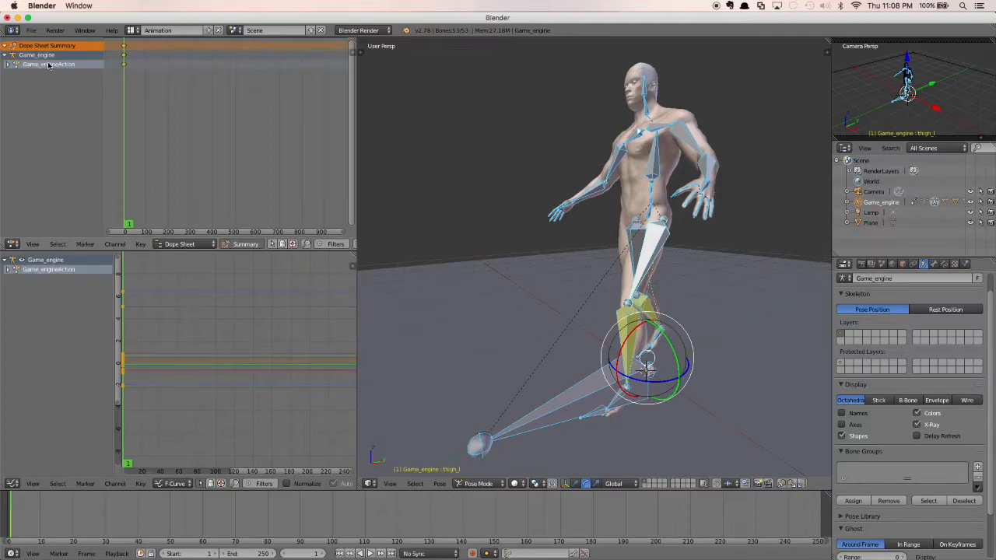
{"action": "left_click", "coordinate": [7, 64]}
{"action": "left_click", "coordinate": [7, 65]}
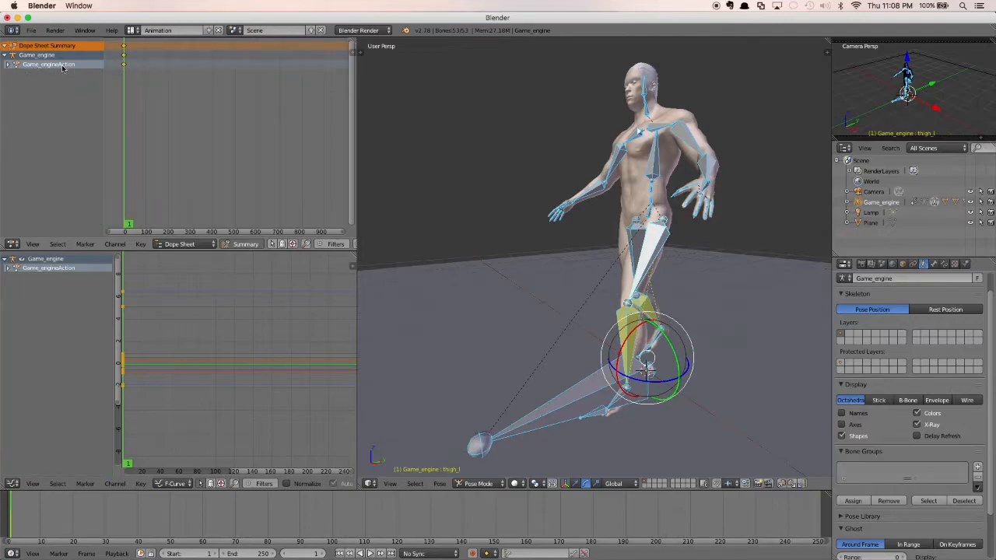
Go to frame 30 and copy the current pose with all bones selected
{"action": "scroll", "coordinate": [578, 235], "scroll_direction": "down", "scroll_amount": 1}
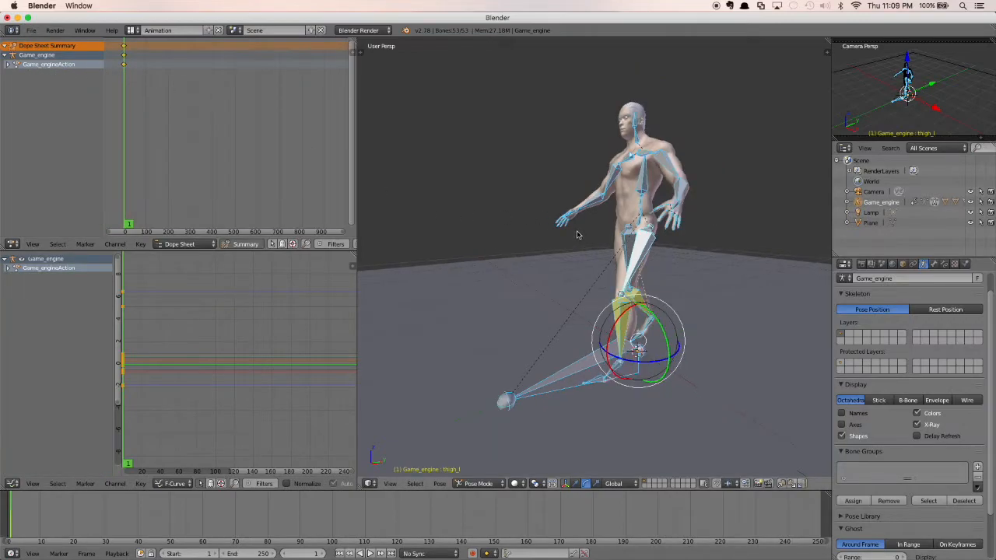
{"action": "middle_click_drag", "start_coordinate": [577, 235], "coordinate": [514, 219]}
{"action": "middle_click_drag", "start_coordinate": [650, 303], "coordinate": [558, 275], "text": "shift"}
{"action": "scroll", "coordinate": [575, 264], "scroll_direction": "up", "scroll_amount": 2}
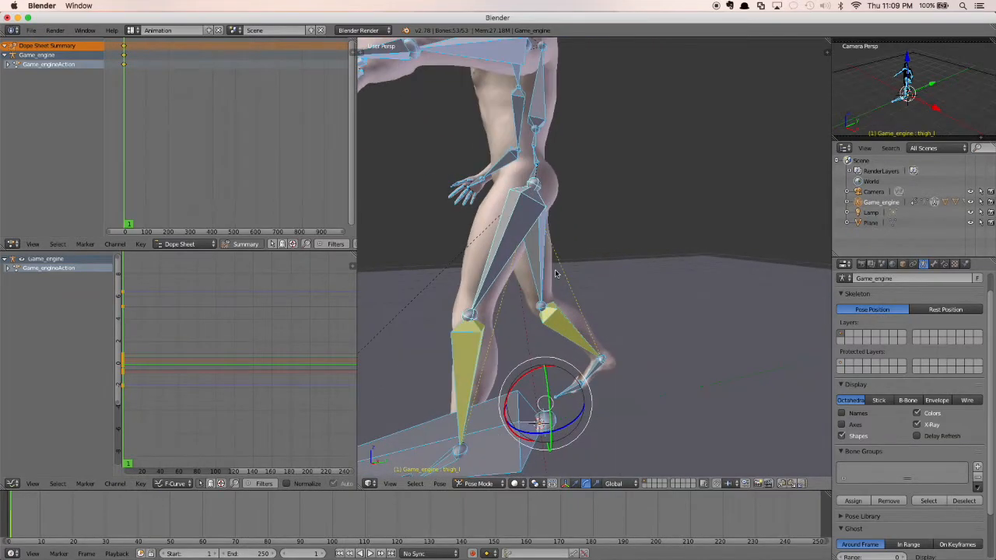
{"action": "scroll", "coordinate": [420, 412], "scroll_direction": "down", "scroll_amount": 5}
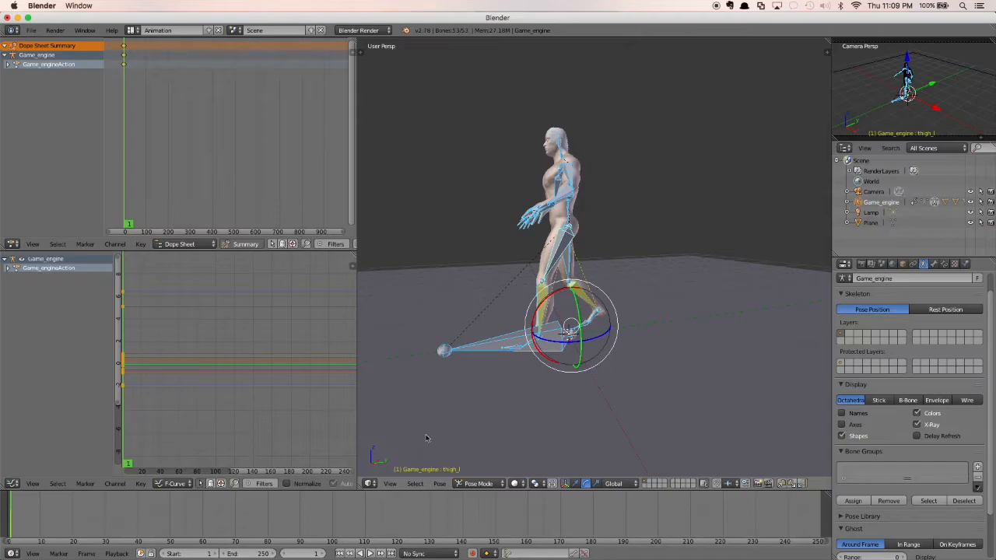
{"action": "left_click", "coordinate": [106, 512]}
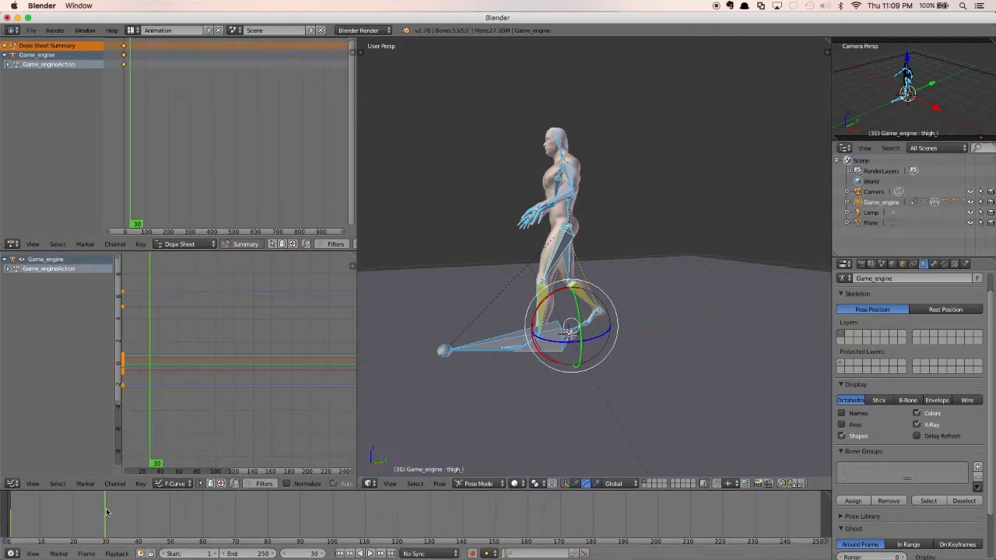
{"action": "middle_click_drag", "start_coordinate": [656, 292], "coordinate": [643, 285]}
{"action": "scroll", "coordinate": [633, 291], "scroll_direction": "up", "scroll_amount": 2}
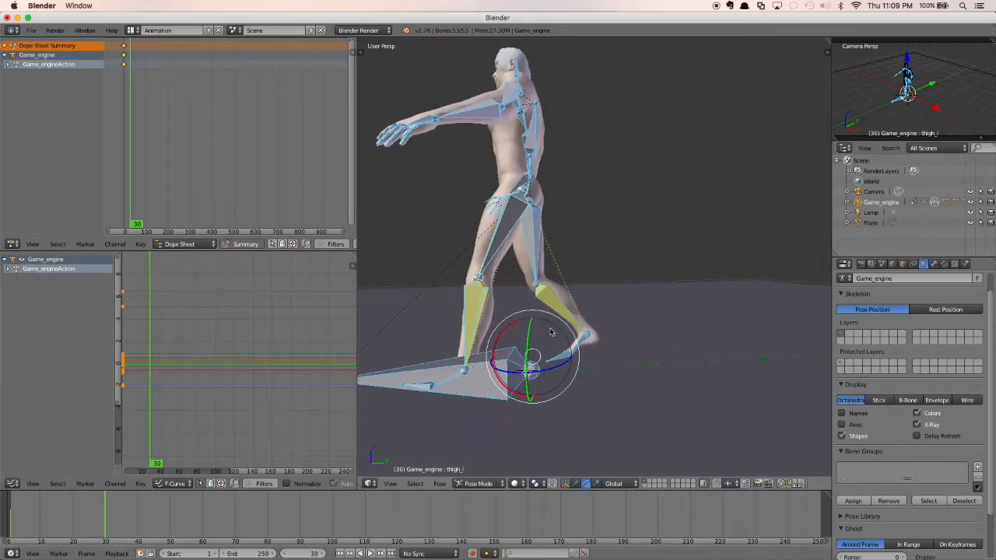
{"action": "middle_click_drag", "start_coordinate": [553, 333], "coordinate": [540, 334]}
{"action": "scroll", "coordinate": [538, 336], "scroll_direction": "down", "scroll_amount": 2}
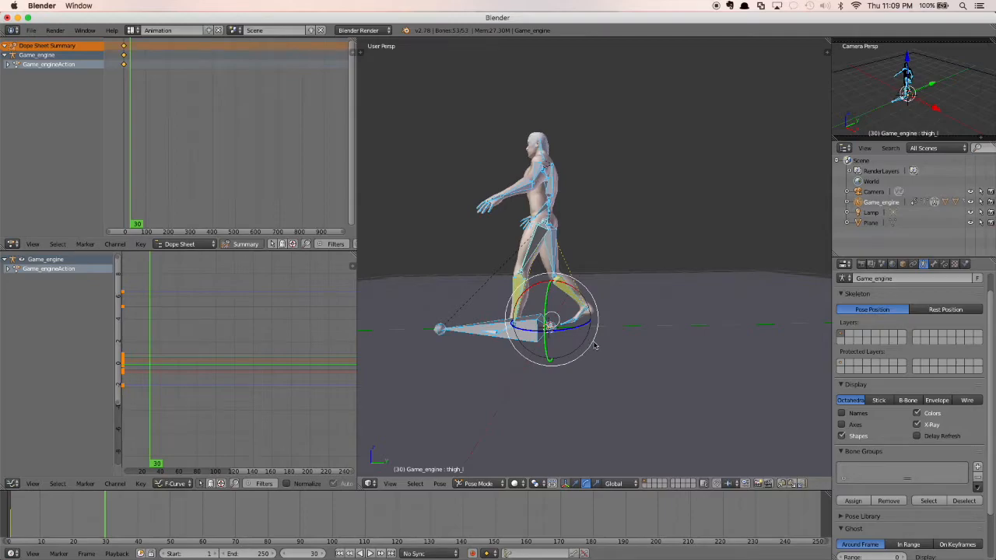
{"action": "left_click", "coordinate": [782, 485]}
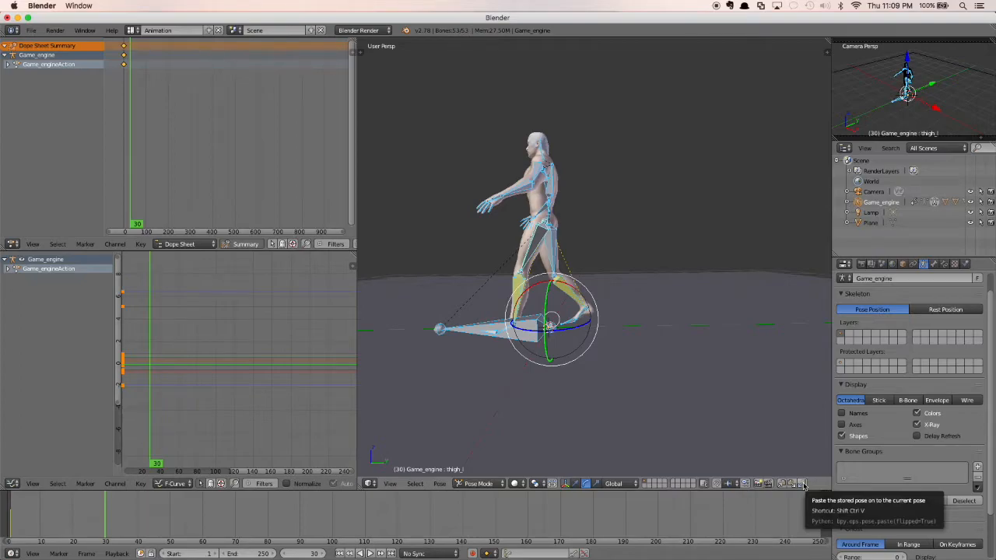
Try to paste the copied pose flipped onto the whole armature and undo the paste
{"action": "left_click", "coordinate": [804, 484]}
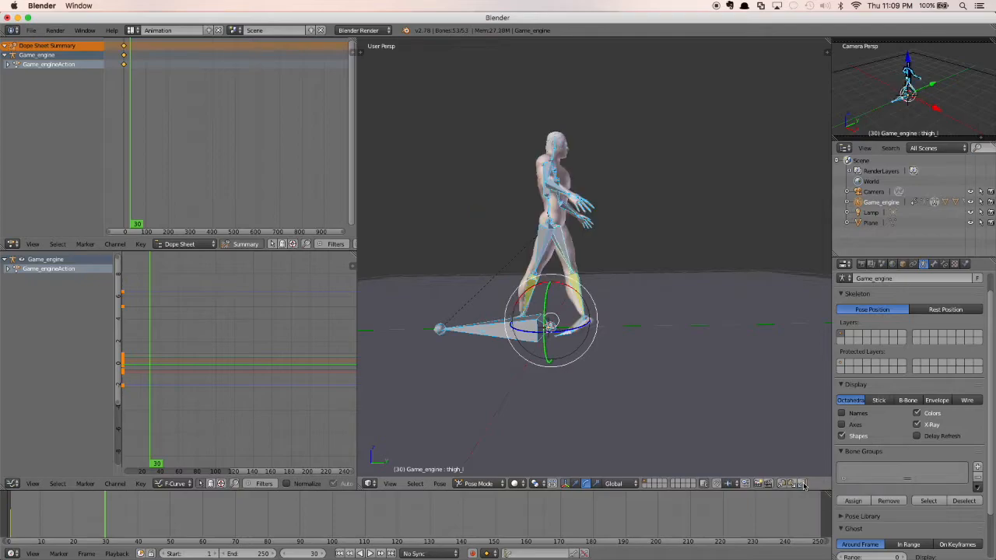
{"action": "middle_click_drag", "start_coordinate": [673, 284], "coordinate": [604, 304]}
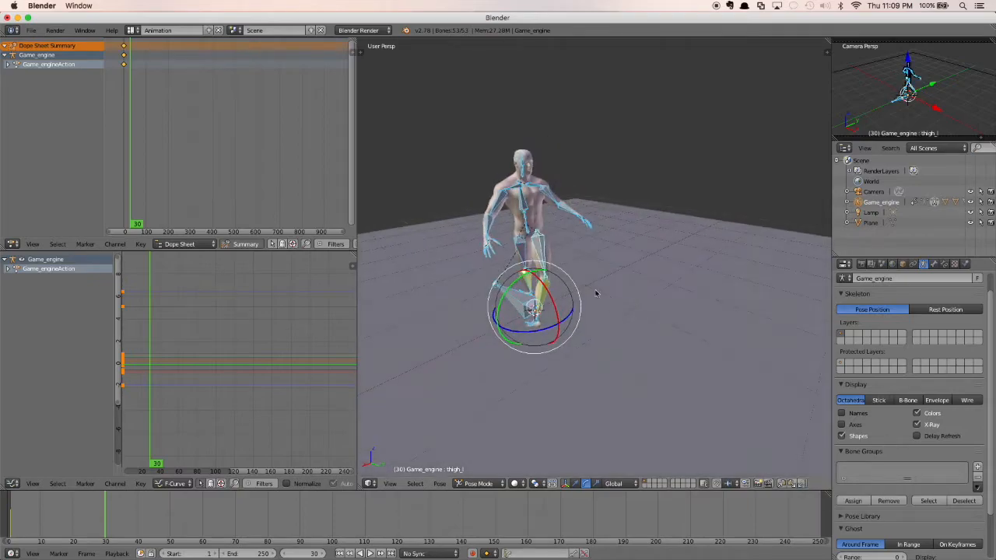
{"action": "middle_click_drag", "start_coordinate": [537, 235], "coordinate": [609, 221]}
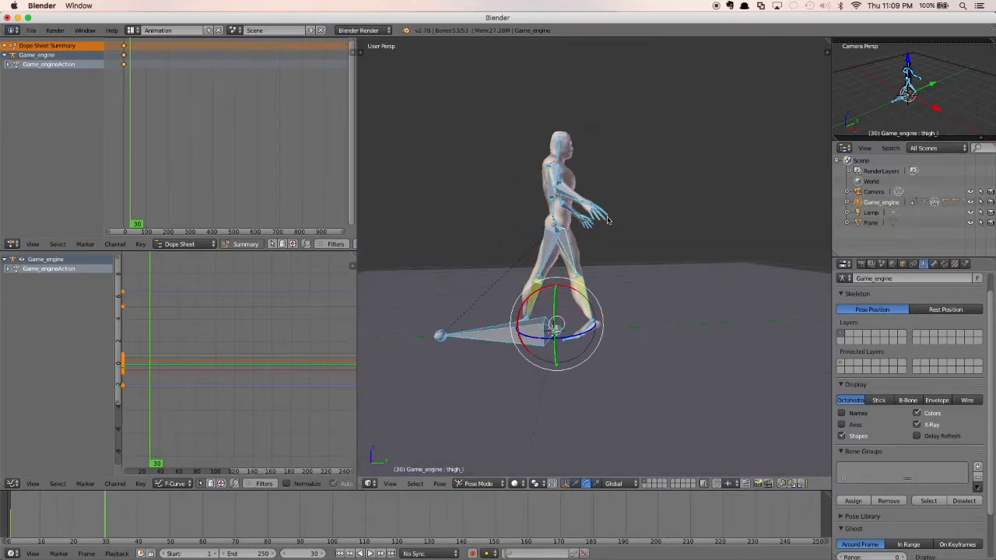
{"action": "key", "text": "ctrl+z"}
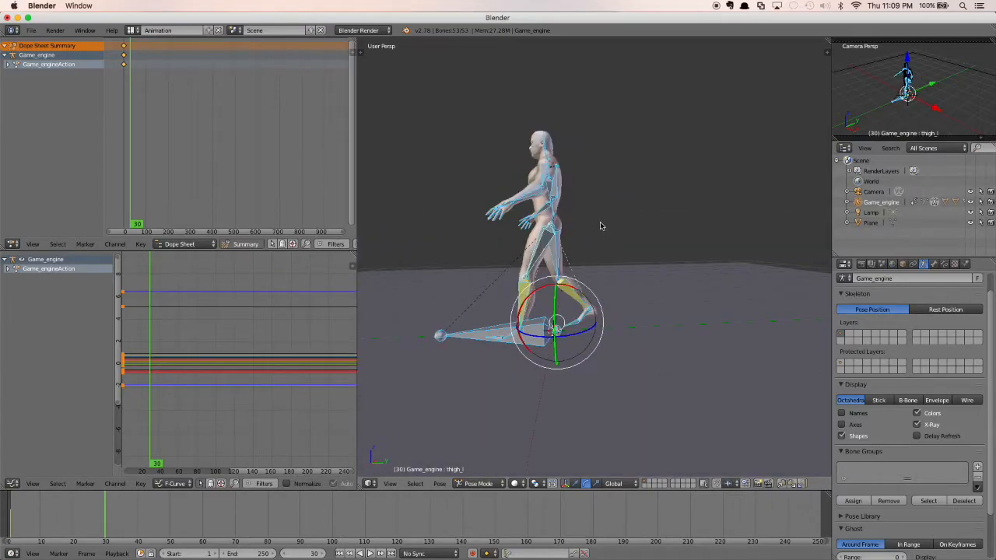
Deselect all bones, show the viewport in wireframe and box-select the bones from the hips down to the feet
{"action": "scroll", "coordinate": [583, 278], "scroll_direction": "up", "scroll_amount": 3}
{"action": "middle_click_drag", "start_coordinate": [584, 266], "coordinate": [612, 261]}
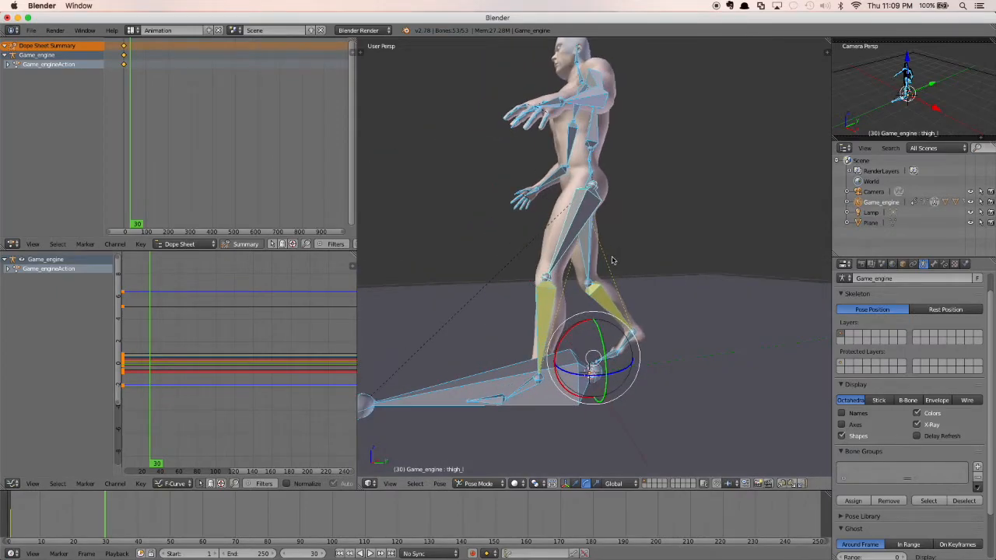
{"action": "key", "text": "a"}
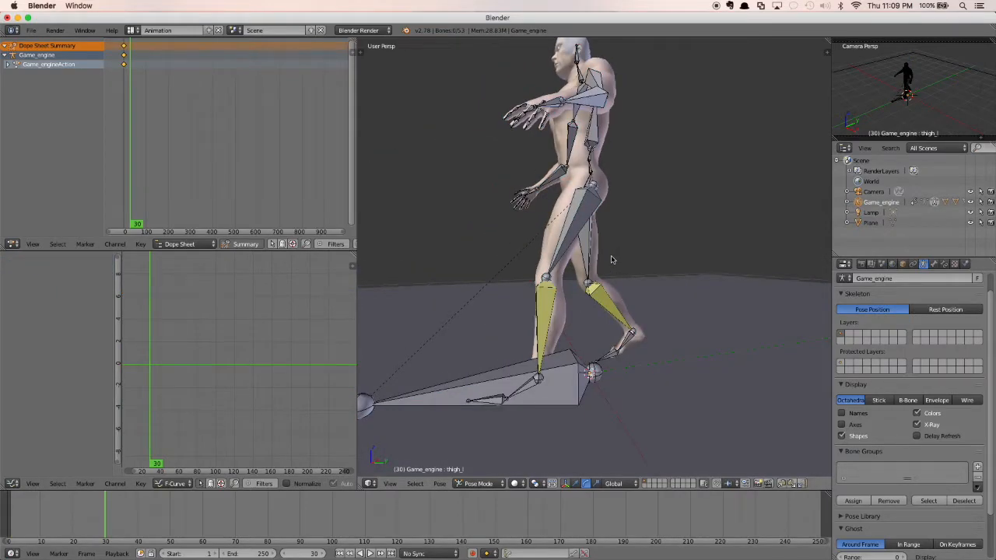
{"action": "key", "text": "z"}
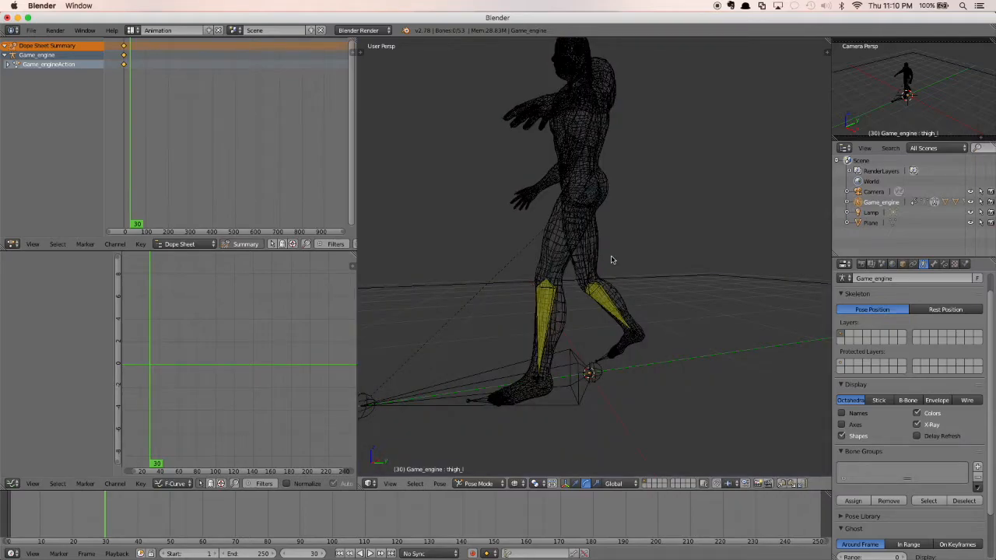
{"action": "key", "text": "b"}
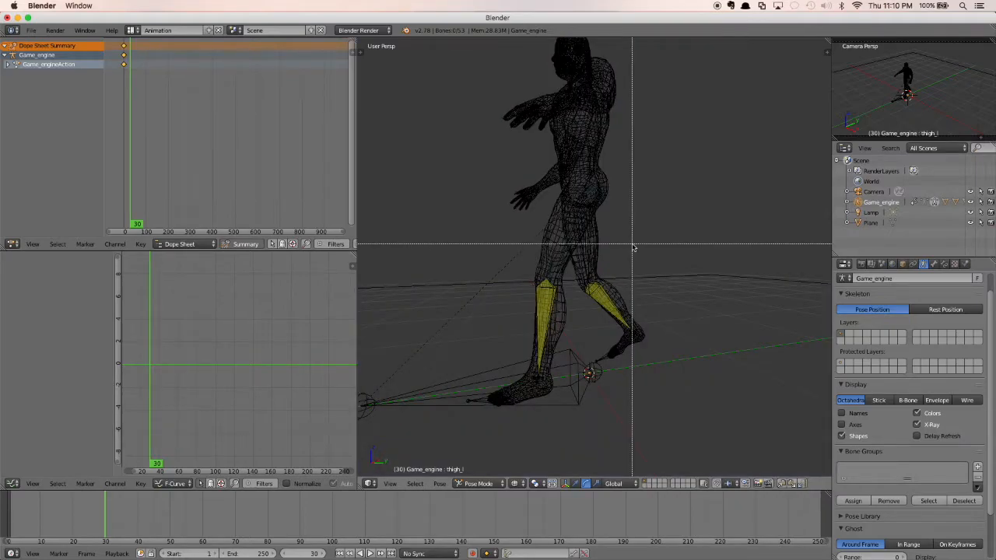
{"action": "left_click_drag", "start_coordinate": [656, 236], "coordinate": [483, 391]}
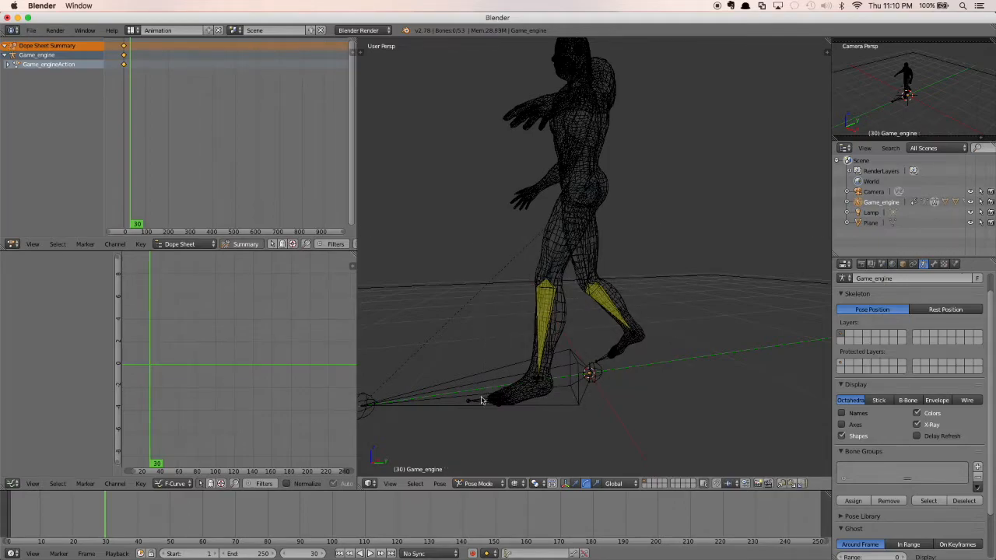
{"action": "scroll", "coordinate": [649, 272], "scroll_direction": "up", "scroll_amount": 2}
{"action": "scroll", "coordinate": [656, 262], "scroll_direction": "down", "scroll_amount": 5}
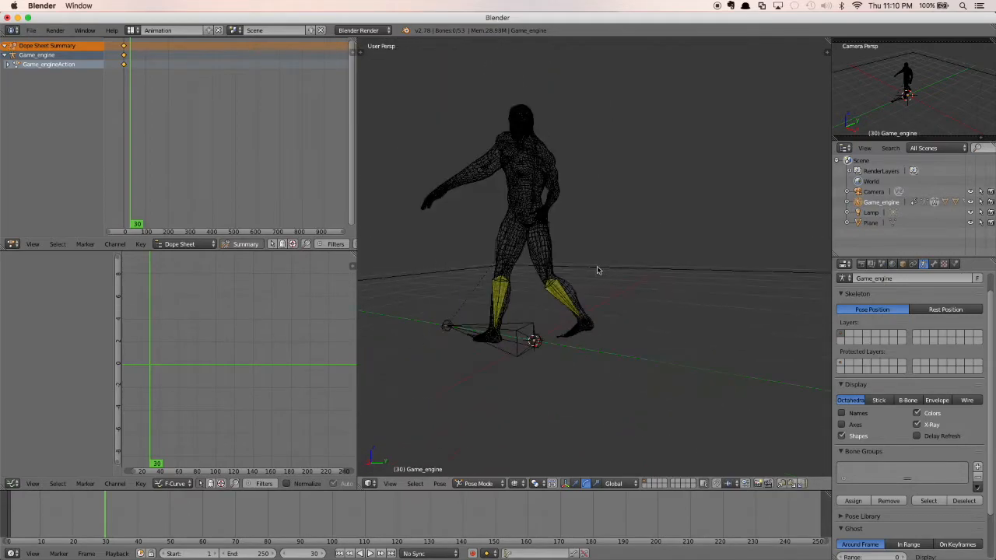
{"action": "key", "text": "b"}
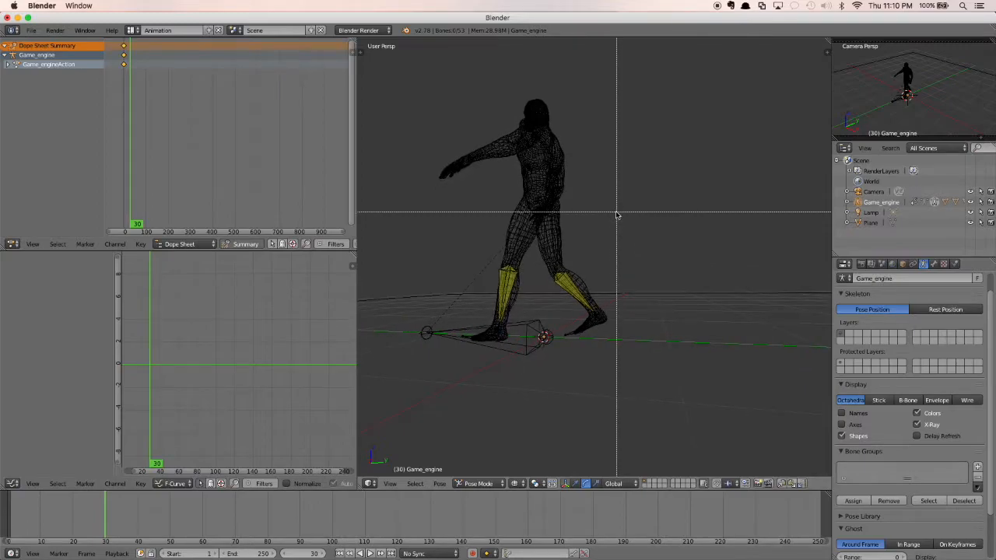
{"action": "left_click_drag", "start_coordinate": [623, 222], "coordinate": [465, 347]}
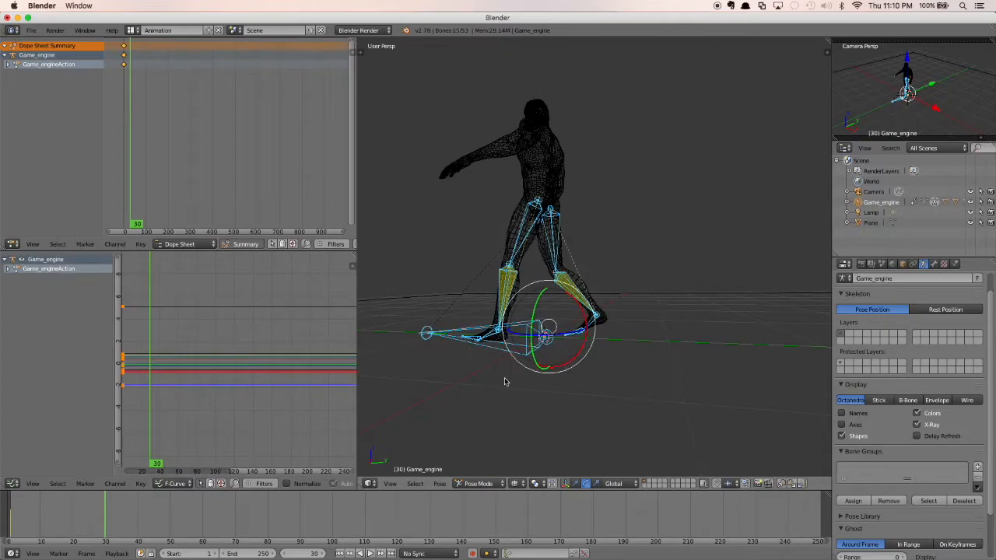
{"action": "middle_click_drag", "start_coordinate": [523, 323], "coordinate": [534, 340]}
{"action": "scroll", "coordinate": [534, 341], "scroll_direction": "up", "scroll_amount": 1}
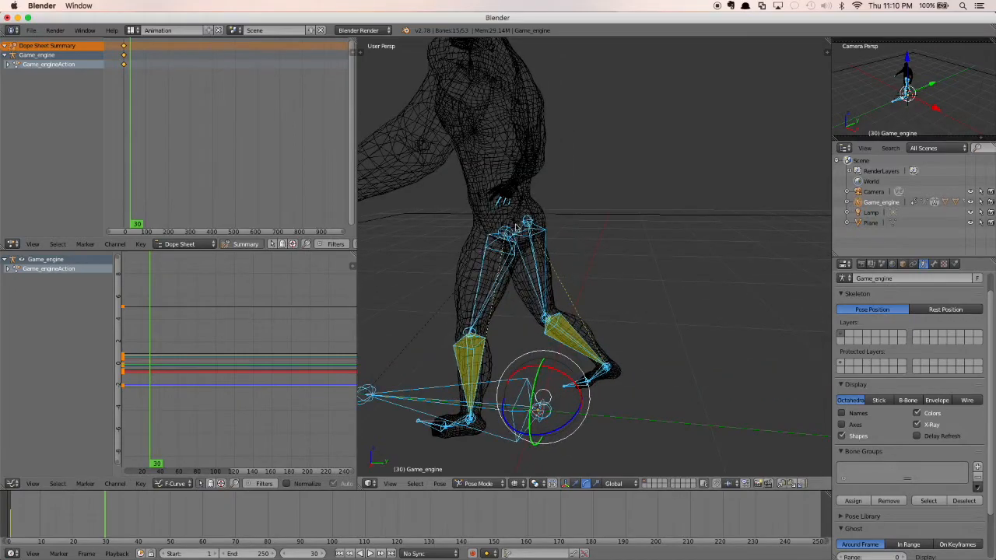
Restrict the box selection to the thigh, calf, foot and root bones and paste the copied pose flipped onto them
{"action": "key", "text": "a"}
{"action": "key", "text": "b"}
{"action": "left_click_drag", "start_coordinate": [640, 228], "coordinate": [407, 444]}
{"action": "scroll", "coordinate": [490, 348], "scroll_direction": "down", "scroll_amount": 6}
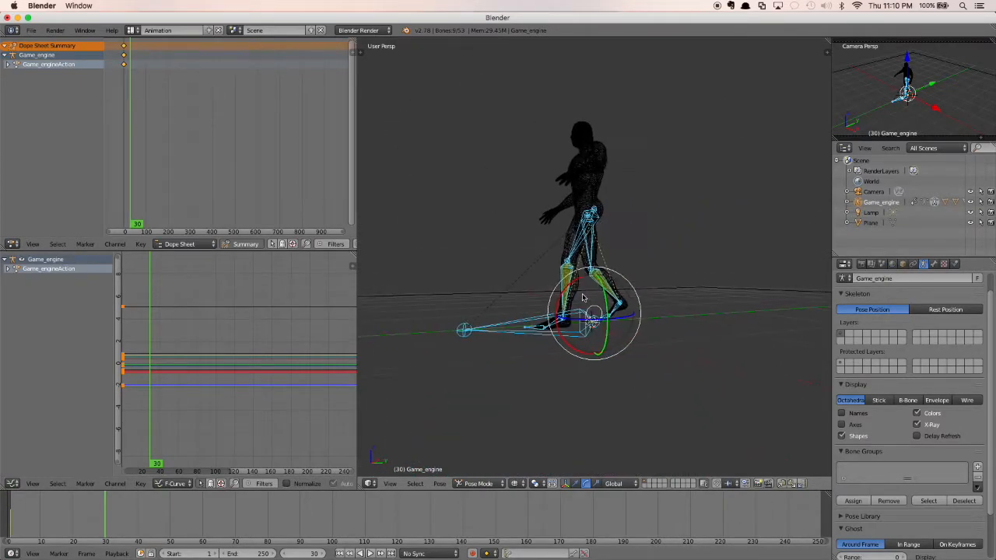
{"action": "middle_click_drag", "start_coordinate": [583, 297], "coordinate": [574, 293]}
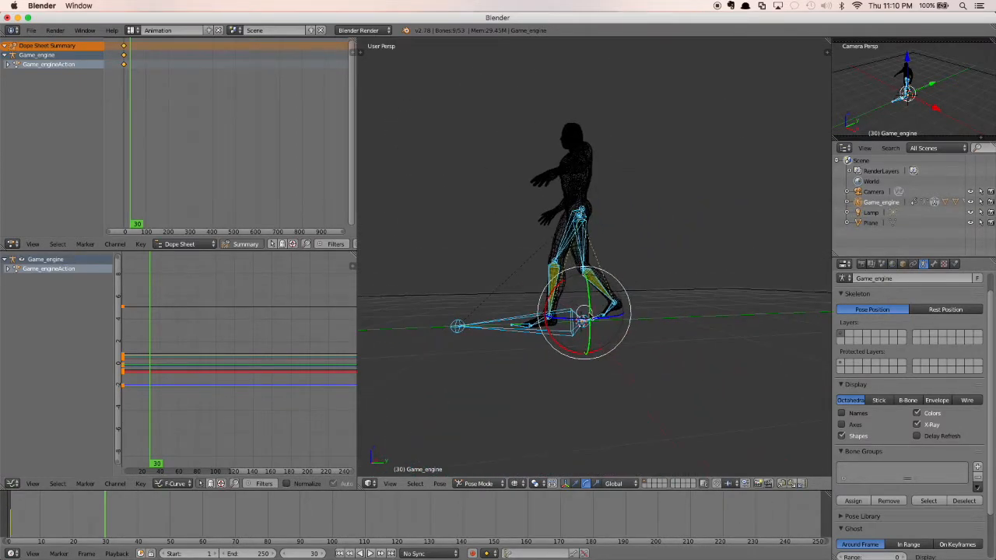
{"action": "left_click", "coordinate": [805, 486]}
Return to solid shading, select all bones of the armature and insert a keyframe for the mirrored leg pose at frame 30
{"action": "mouse_move", "coordinate": [666, 324]}
{"action": "middle_mouse_down"}
{"action": "mouse_move", "coordinate": [643, 332]}
{"action": "mouse_move", "coordinate": [575, 269]}
{"action": "mouse_move", "coordinate": [655, 269]}
{"action": "middle_mouse_up"}
{"action": "scroll", "coordinate": [575, 268], "scroll_direction": "down", "scroll_amount": 3}
{"action": "key", "text": "z"}
{"action": "scroll", "coordinate": [625, 270], "scroll_direction": "up", "scroll_amount": 1}
{"action": "key", "text": "a"}
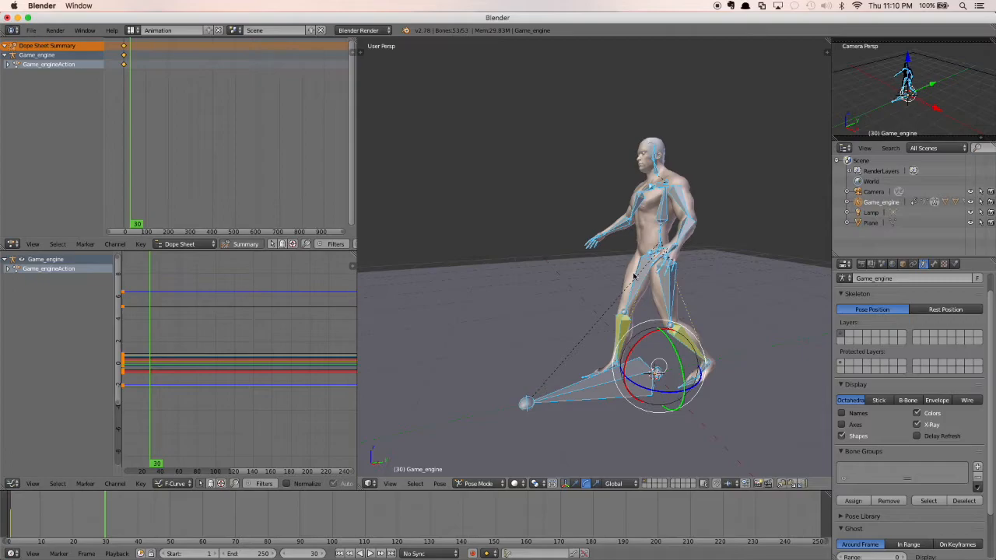
{"action": "key", "text": "i"}
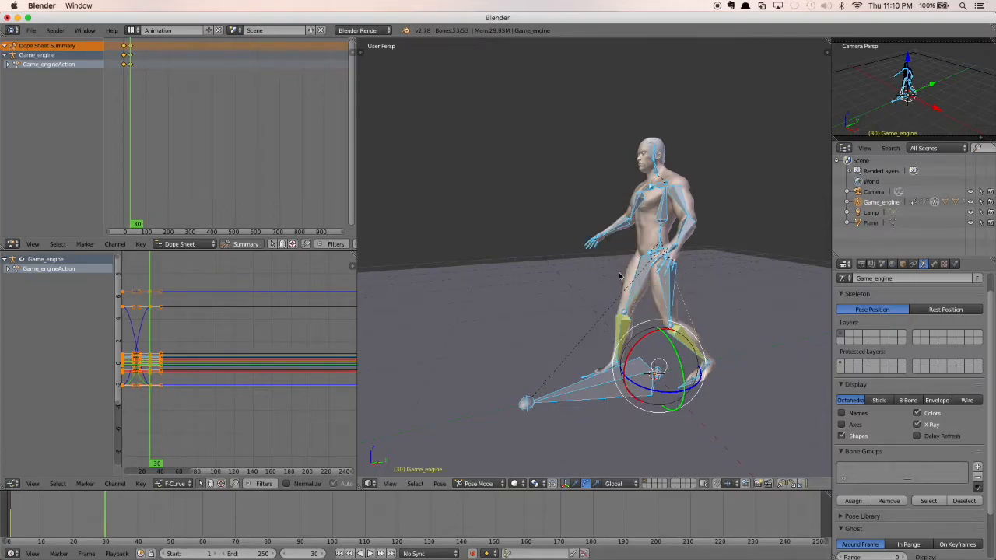
Play the animation from frame 1, examine the leg movement up close, stop playback and go to frame 120
{"action": "left_click", "coordinate": [339, 554]}
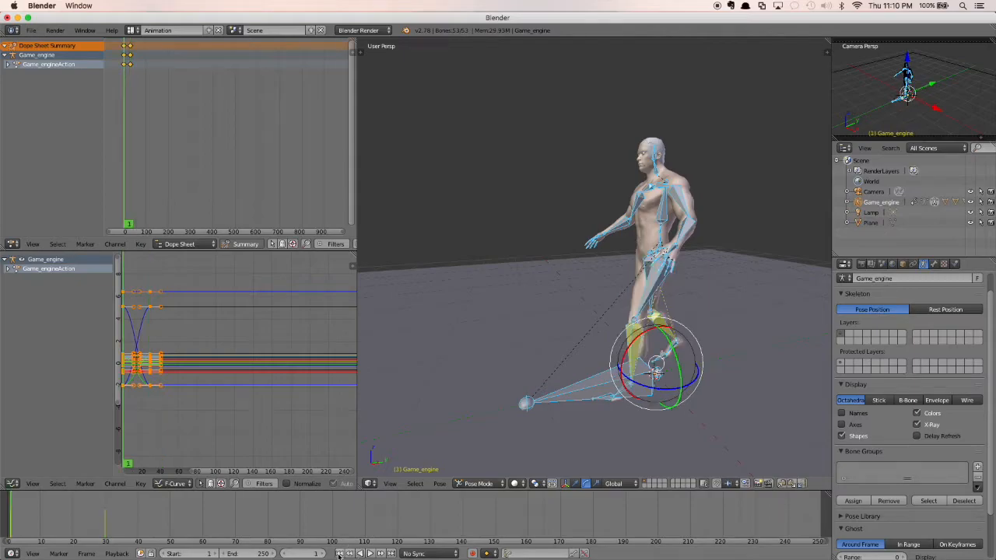
{"action": "left_click", "coordinate": [370, 554]}
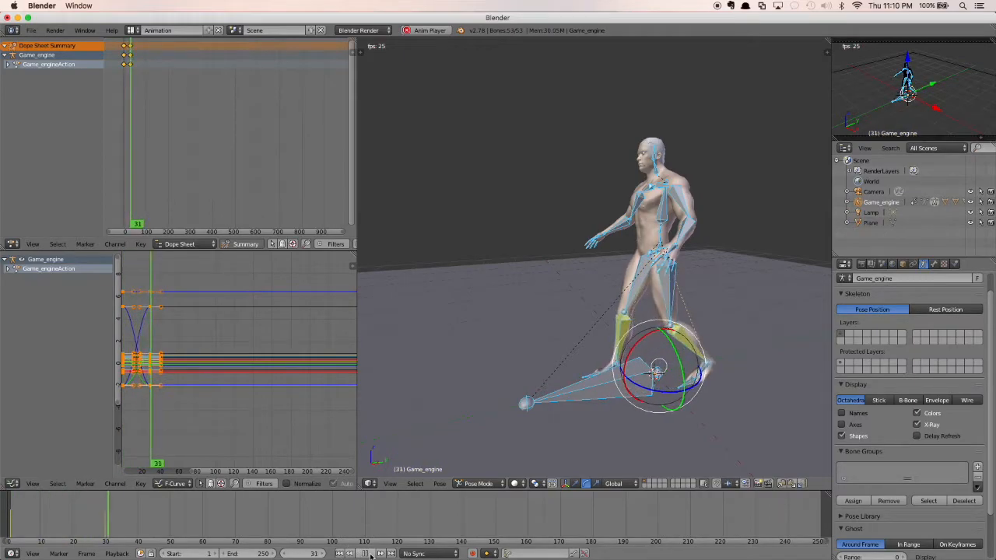
{"action": "left_click", "coordinate": [341, 554]}
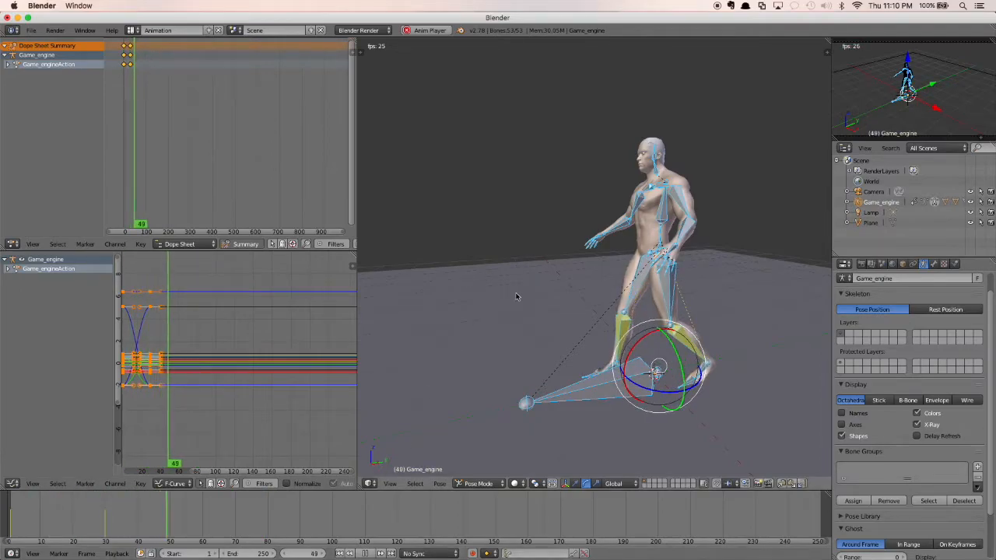
{"action": "middle_click_drag", "start_coordinate": [623, 287], "coordinate": [574, 232], "text": "shift"}
{"action": "scroll", "coordinate": [579, 270], "scroll_direction": "up", "scroll_amount": 3}
{"action": "scroll", "coordinate": [580, 270], "scroll_direction": "up", "scroll_amount": 1}
{"action": "scroll", "coordinate": [574, 232], "scroll_direction": "up", "scroll_amount": 1}
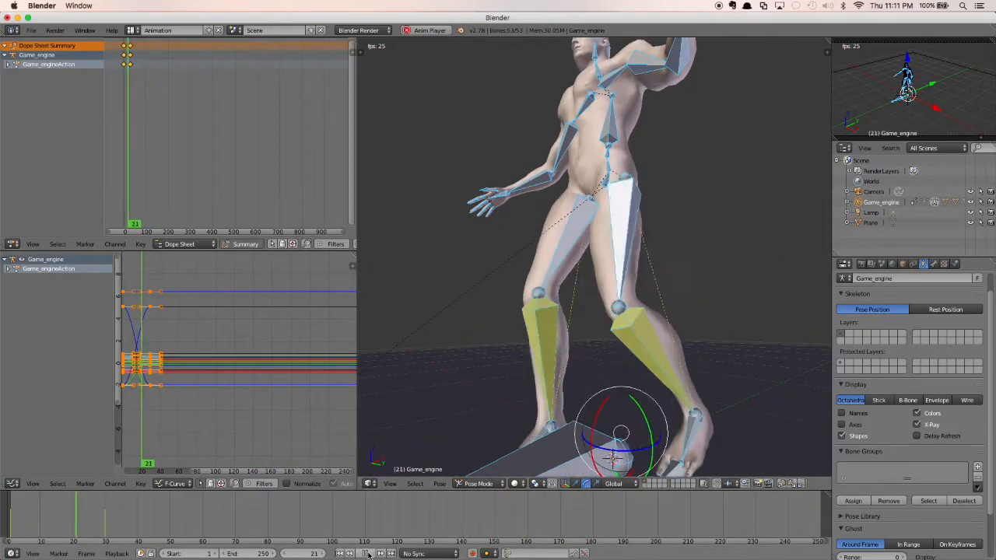
{"action": "left_click", "coordinate": [369, 554]}
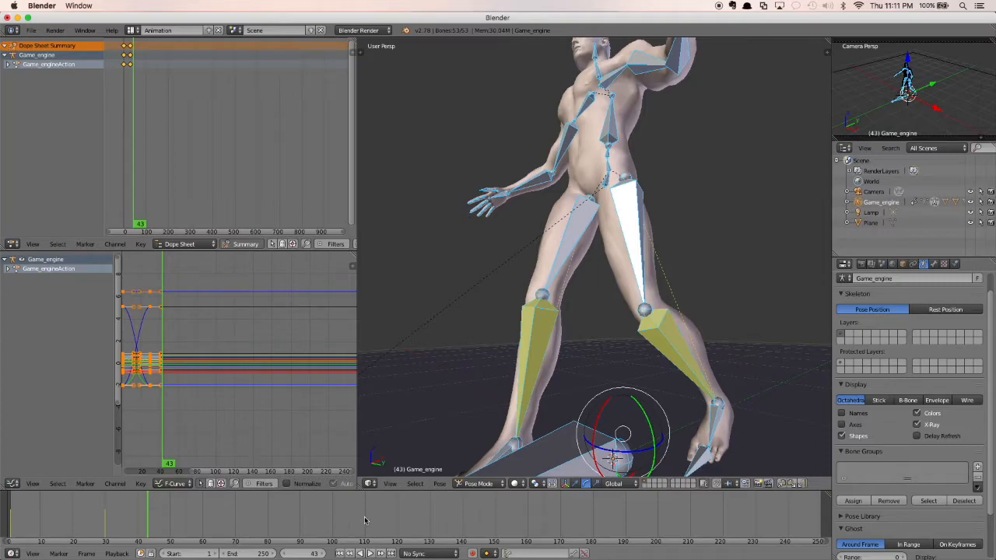
{"action": "left_click", "coordinate": [398, 519]}
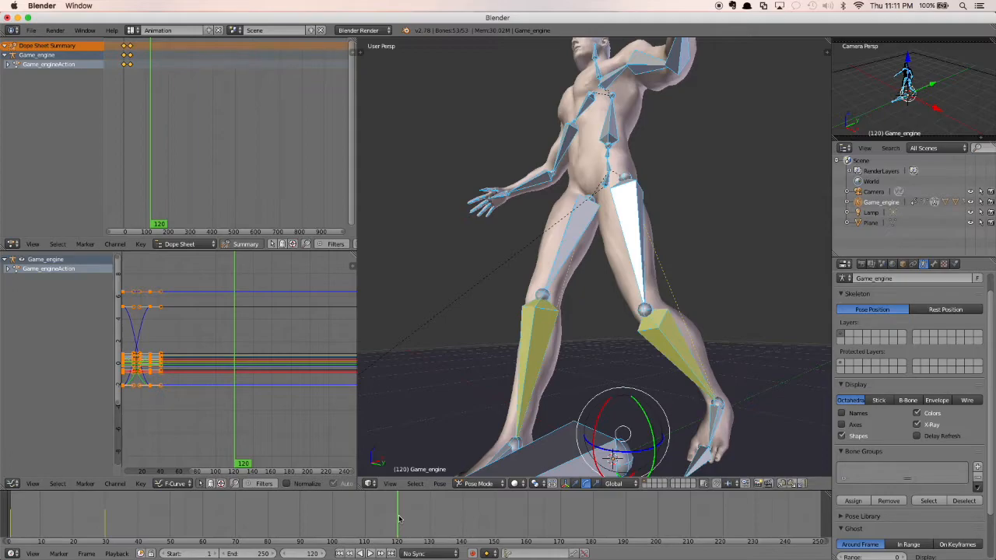
Set the animation's end frame to 120 and play the range back to check the stride
{"action": "key", "text": "e"}
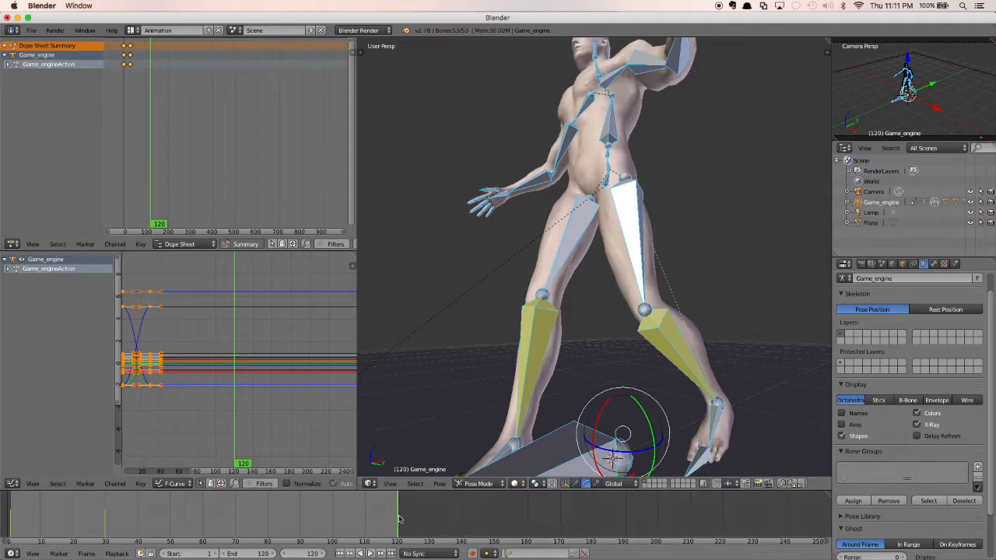
{"action": "left_click", "coordinate": [369, 554]}
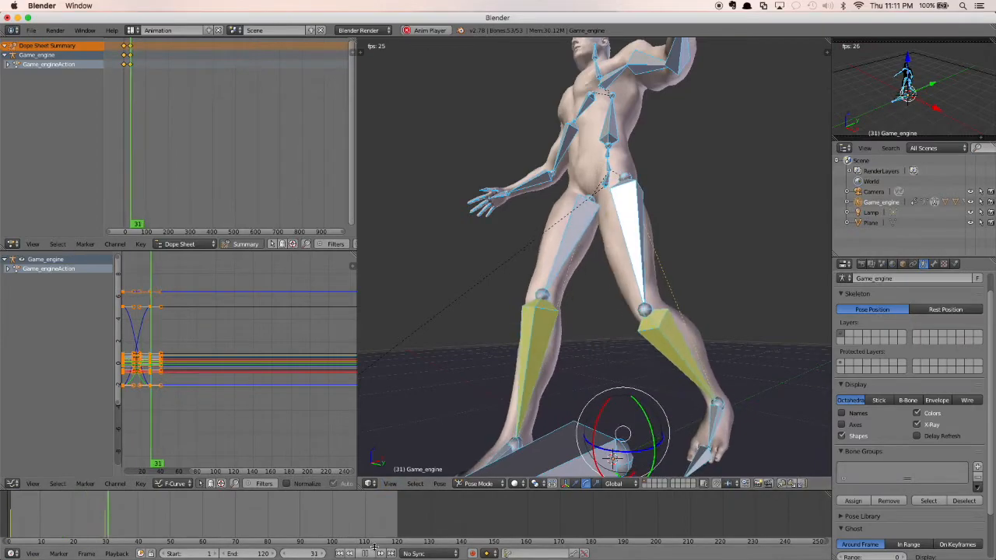
{"action": "left_click", "coordinate": [368, 554]}
{"action": "middle_click_drag", "start_coordinate": [459, 303], "coordinate": [589, 337]}
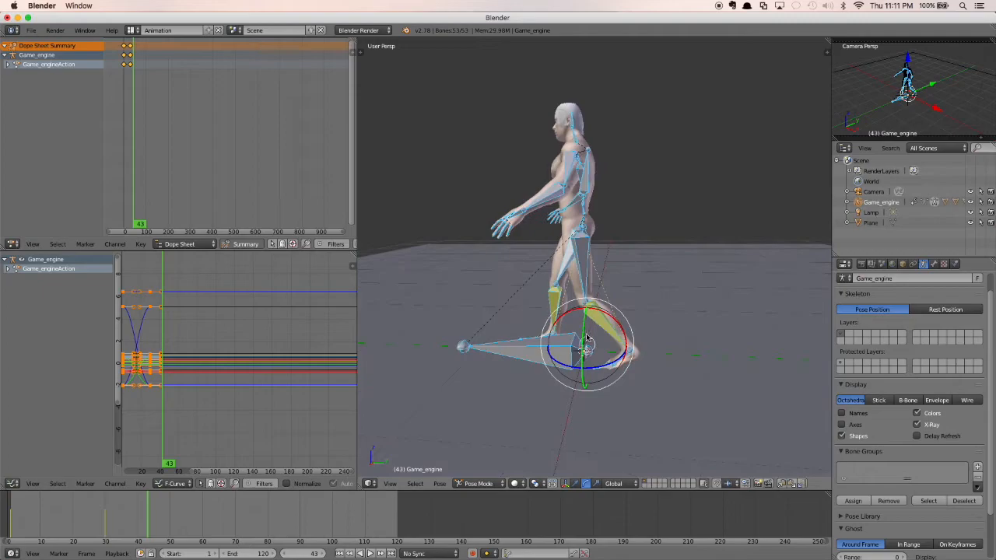
Paste the frame 1 stride pose at frame 60 and insert a LocRotScale keyframe for all bones
{"action": "left_click", "coordinate": [106, 522]}
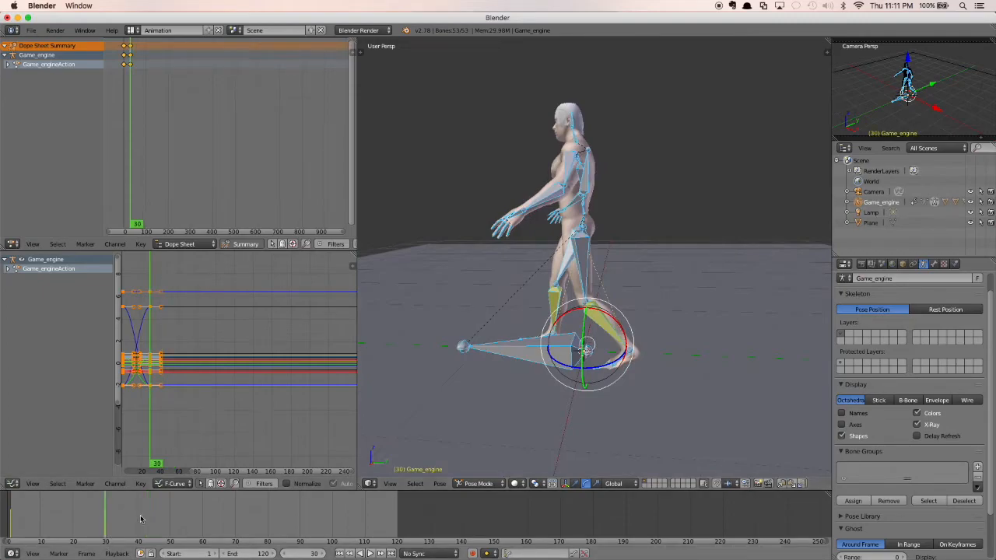
{"action": "mouse_move", "coordinate": [649, 268]}
{"action": "middle_mouse_down"}
{"action": "mouse_move", "coordinate": [604, 251]}
{"action": "mouse_move", "coordinate": [582, 257]}
{"action": "mouse_move", "coordinate": [651, 244]}
{"action": "mouse_move", "coordinate": [700, 258]}
{"action": "mouse_move", "coordinate": [644, 263]}
{"action": "middle_mouse_up"}
{"action": "scroll", "coordinate": [689, 258], "scroll_direction": "up", "scroll_amount": 1}
{"action": "scroll", "coordinate": [644, 263], "scroll_direction": "up", "scroll_amount": 1}
{"action": "left_click_drag", "start_coordinate": [59, 517], "coordinate": [11, 517]}
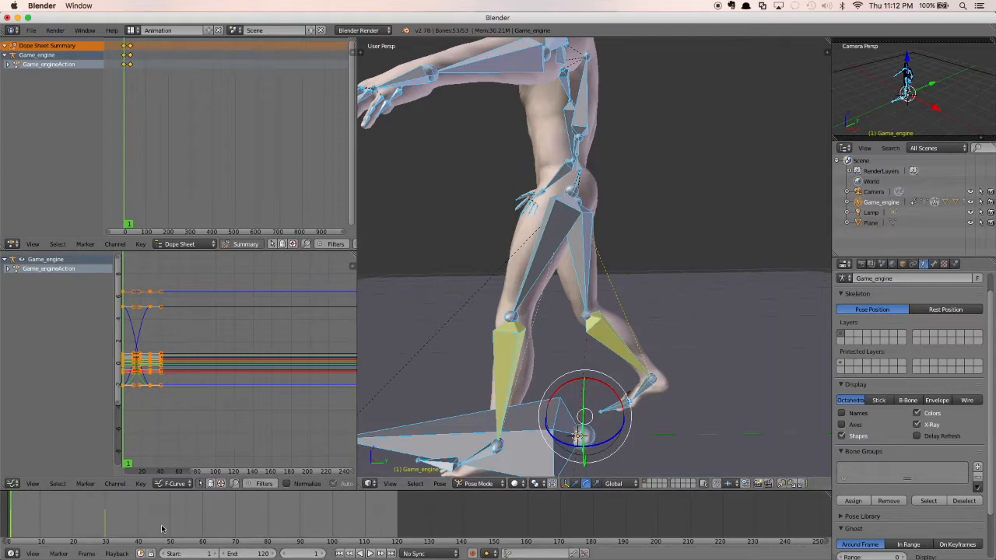
{"action": "left_click", "coordinate": [202, 522]}
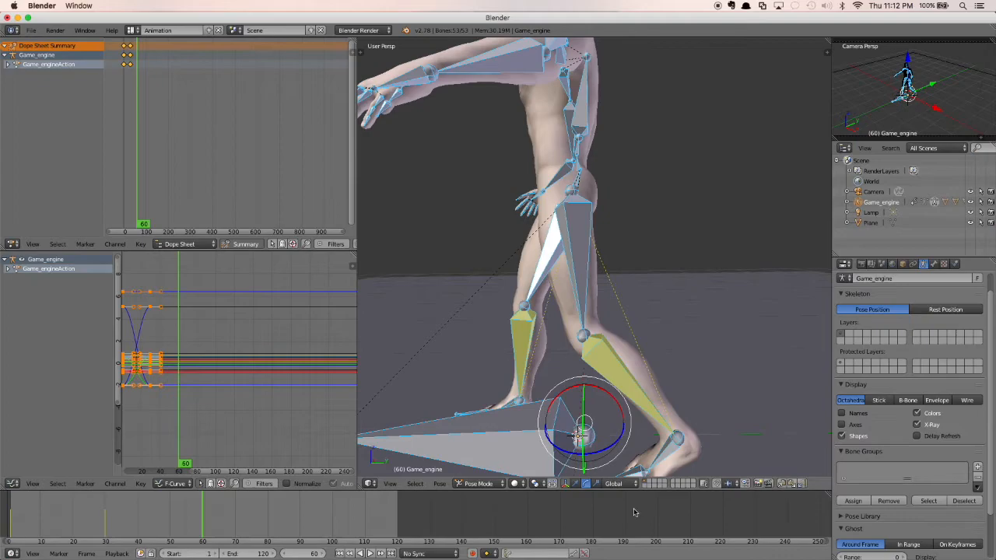
{"action": "left_click", "coordinate": [793, 485]}
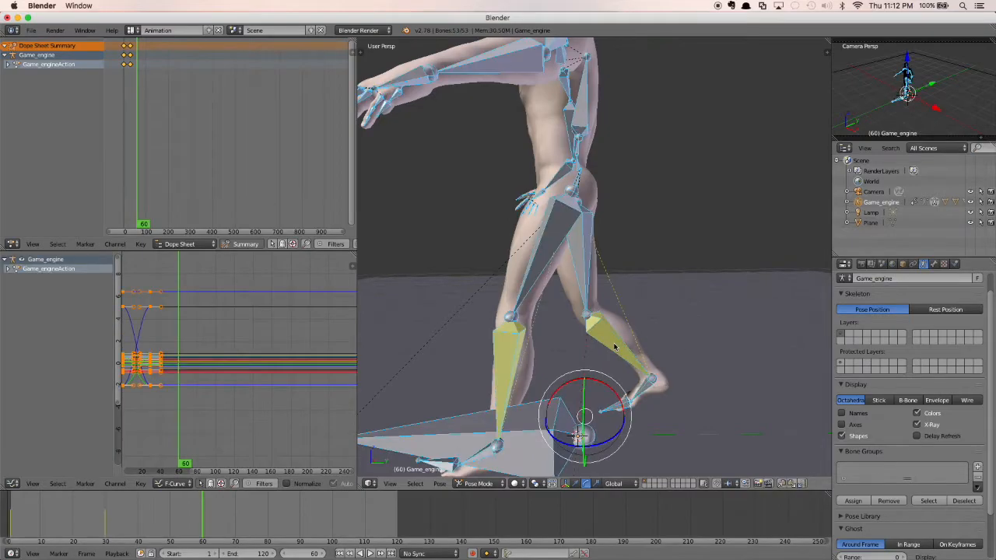
{"action": "key", "text": "i"}
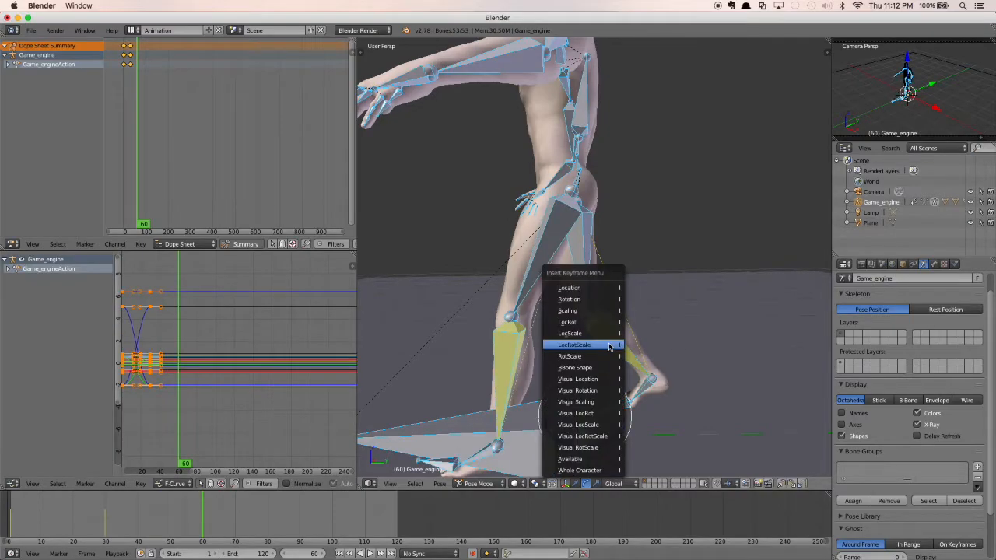
{"action": "left_click", "coordinate": [591, 347]}
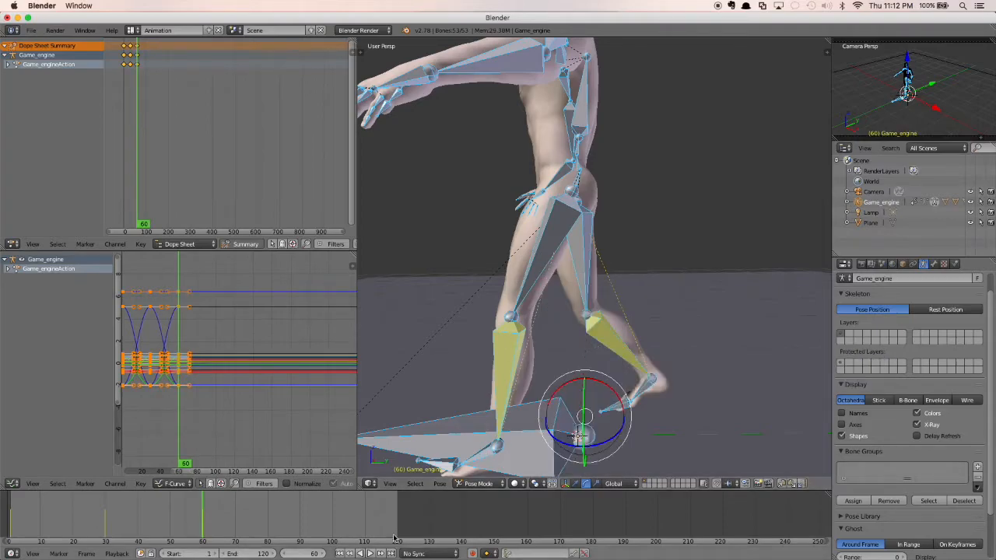
Play the walk from frame 1, stop it and inspect the figure from the side
{"action": "left_click", "coordinate": [339, 553]}
{"action": "left_click", "coordinate": [369, 553]}
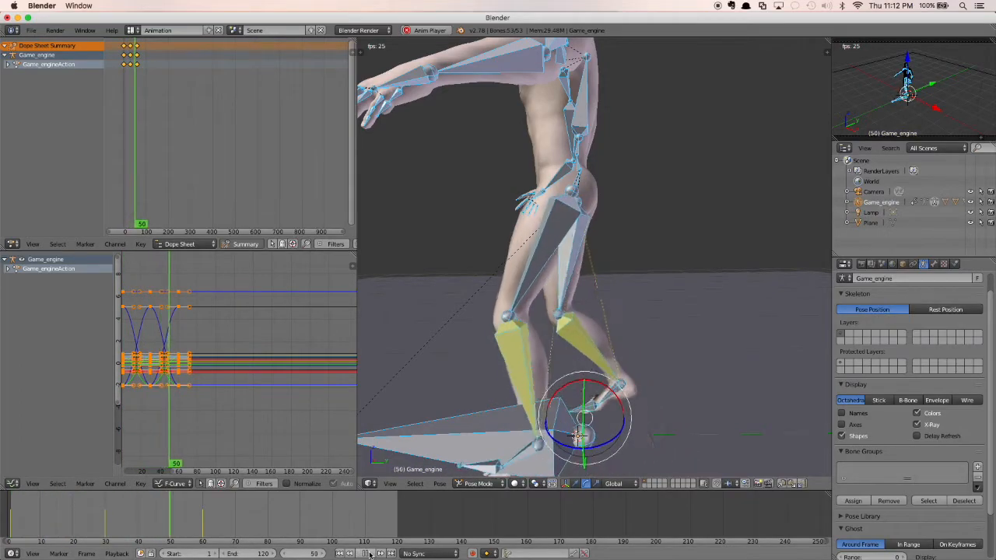
{"action": "left_click", "coordinate": [369, 553]}
{"action": "scroll", "coordinate": [567, 249], "scroll_direction": "up", "scroll_amount": 1}
{"action": "mouse_move", "coordinate": [592, 319]}
{"action": "middle_mouse_down"}
{"action": "mouse_move", "coordinate": [560, 300]}
{"action": "mouse_move", "coordinate": [539, 326]}
{"action": "mouse_move", "coordinate": [575, 324]}
{"action": "middle_mouse_up"}
{"action": "scroll", "coordinate": [563, 299], "scroll_direction": "down", "scroll_amount": 3}
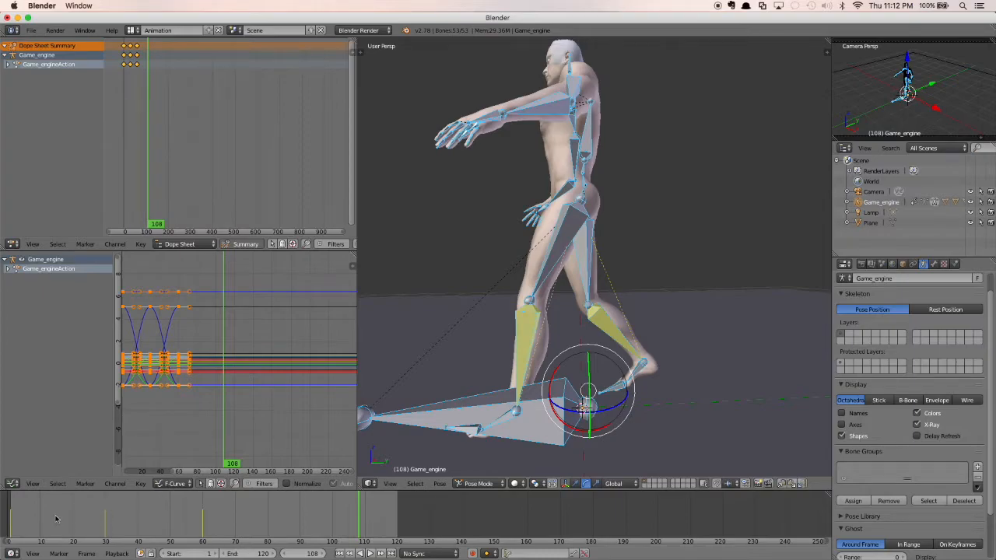
Scrub through the first stride and set the current frame to 15, where the legs pass each other
{"action": "key", "text": "alt+a"}
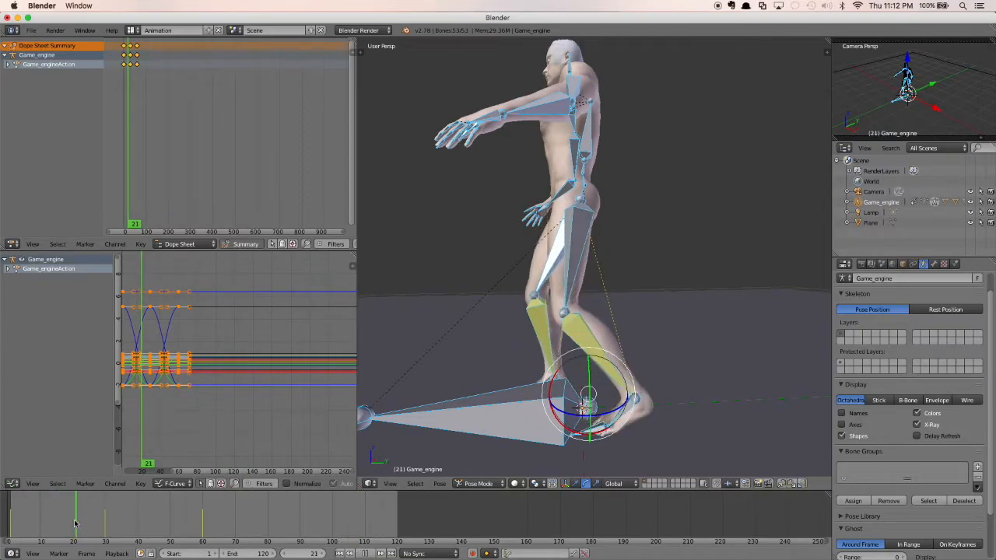
{"action": "left_click_drag", "start_coordinate": [74, 522], "coordinate": [58, 523]}
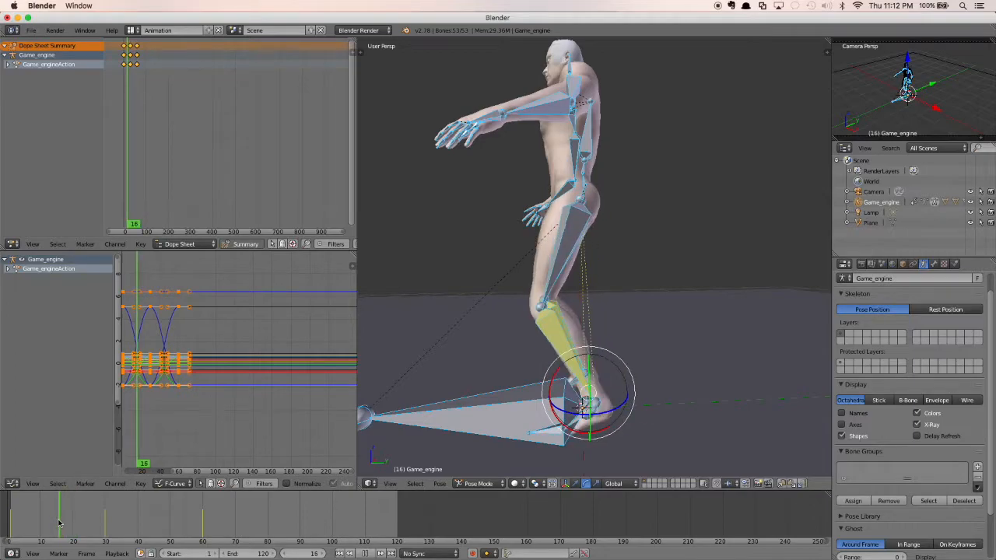
{"action": "mouse_move", "coordinate": [511, 396]}
{"action": "middle_mouse_down"}
{"action": "mouse_move", "coordinate": [521, 369]}
{"action": "mouse_move", "coordinate": [623, 378]}
{"action": "mouse_move", "coordinate": [644, 367]}
{"action": "mouse_move", "coordinate": [696, 372]}
{"action": "mouse_move", "coordinate": [513, 378]}
{"action": "mouse_move", "coordinate": [506, 351]}
{"action": "mouse_move", "coordinate": [516, 362]}
{"action": "mouse_move", "coordinate": [467, 375]}
{"action": "mouse_move", "coordinate": [518, 373]}
{"action": "mouse_move", "coordinate": [523, 364]}
{"action": "mouse_move", "coordinate": [509, 383]}
{"action": "middle_mouse_up"}
{"action": "mouse_move", "coordinate": [40, 529]}
{"action": "left_mouse_down"}
{"action": "mouse_move", "coordinate": [4, 525]}
{"action": "mouse_move", "coordinate": [56, 520]}
{"action": "left_mouse_up"}
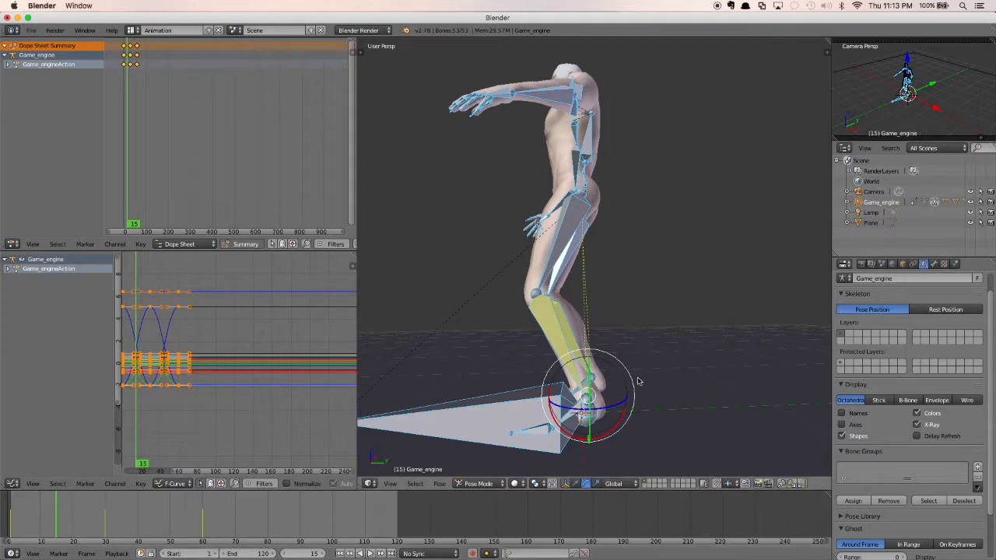
Select the left foot bone, tilt it about the X axis and move it forward along the Y axis
{"action": "scroll", "coordinate": [617, 303], "scroll_direction": "up", "scroll_amount": 5}
{"action": "middle_click_drag", "start_coordinate": [599, 341], "coordinate": [662, 314]}
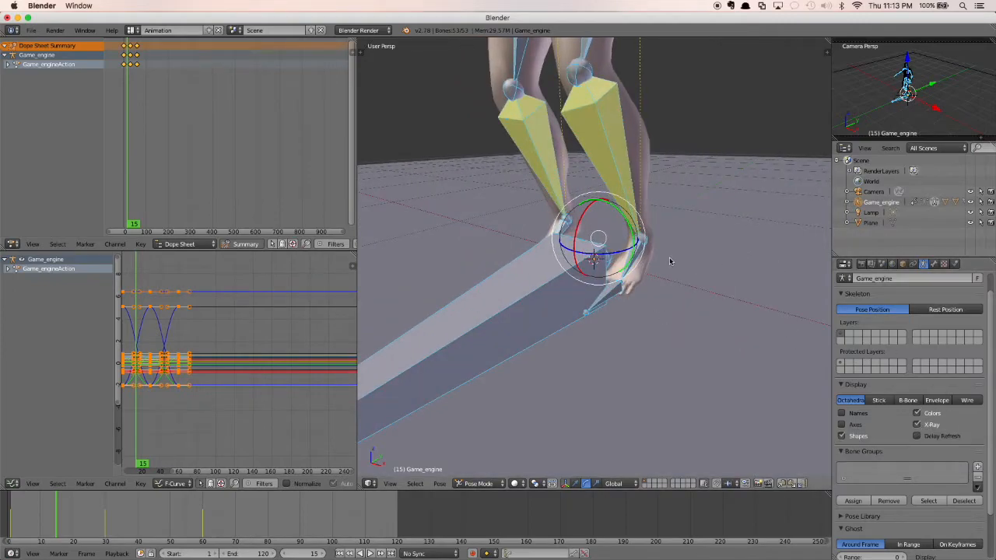
{"action": "right_click", "coordinate": [639, 255]}
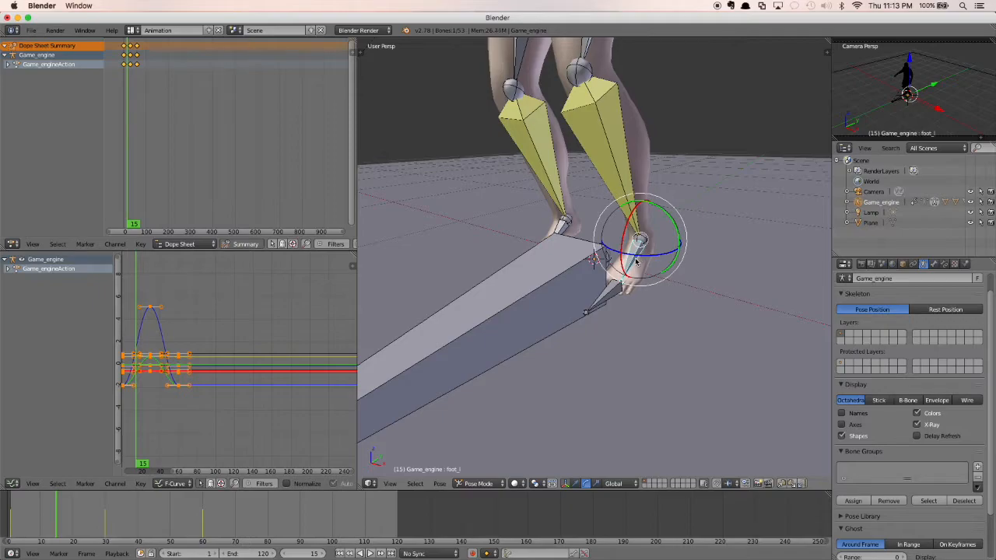
{"action": "middle_click_drag", "start_coordinate": [644, 258], "coordinate": [572, 195]}
{"action": "left_click_drag", "start_coordinate": [571, 208], "coordinate": [584, 214]}
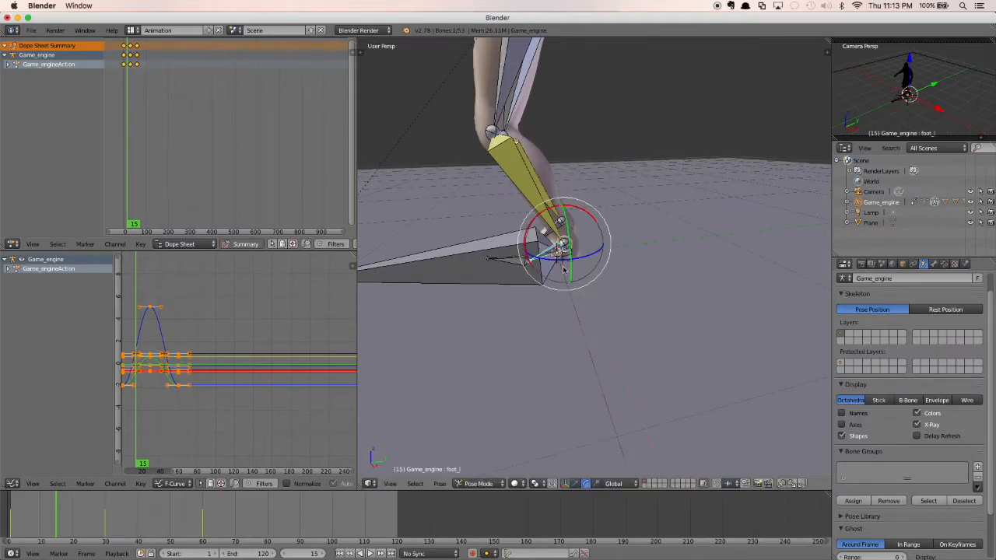
{"action": "left_click", "coordinate": [576, 485]}
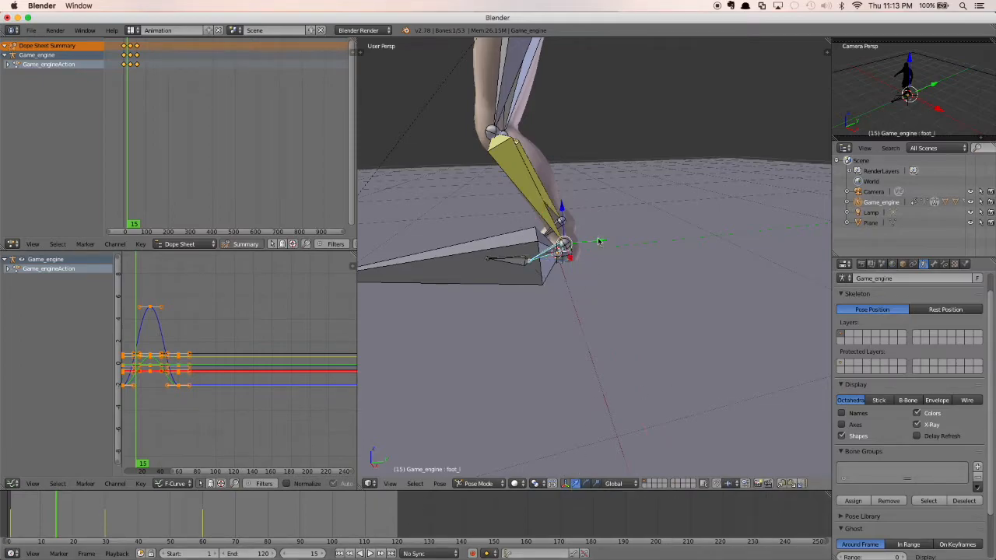
{"action": "left_click_drag", "start_coordinate": [599, 244], "coordinate": [561, 227]}
{"action": "middle_click_drag", "start_coordinate": [627, 267], "coordinate": [598, 231]}
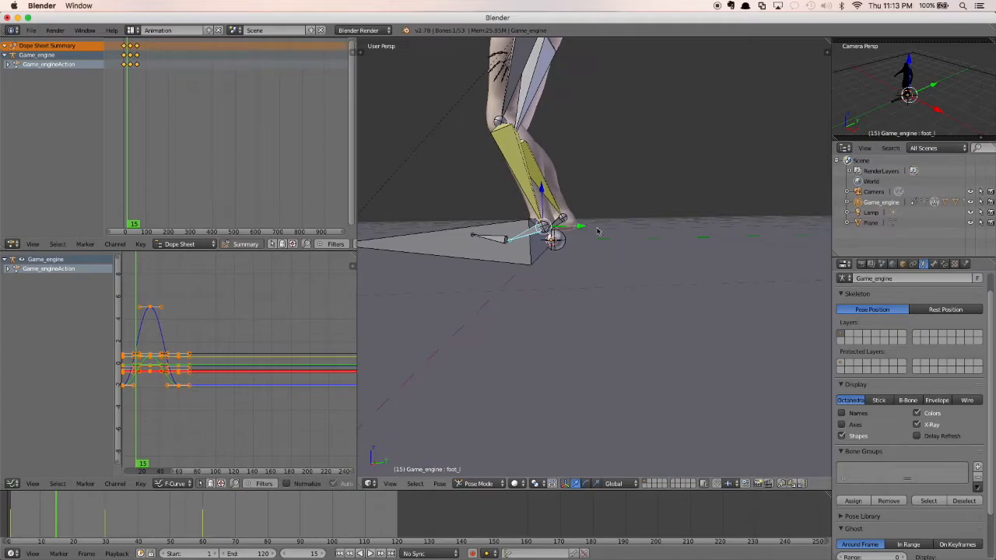
Turn off the armature's X-Ray display and fine-tune the left foot bone's position along the Z and Y axes
{"action": "left_click", "coordinate": [918, 425]}
{"action": "middle_click_drag", "start_coordinate": [600, 262], "coordinate": [612, 267]}
{"action": "left_click_drag", "start_coordinate": [561, 195], "coordinate": [556, 195]}
{"action": "left_click_drag", "start_coordinate": [577, 231], "coordinate": [560, 202]}
{"action": "mouse_move", "coordinate": [624, 222]}
{"action": "middle_mouse_down"}
{"action": "mouse_move", "coordinate": [522, 243]}
{"action": "mouse_move", "coordinate": [506, 273]}
{"action": "mouse_move", "coordinate": [543, 239]}
{"action": "mouse_move", "coordinate": [625, 217]}
{"action": "middle_mouse_up"}
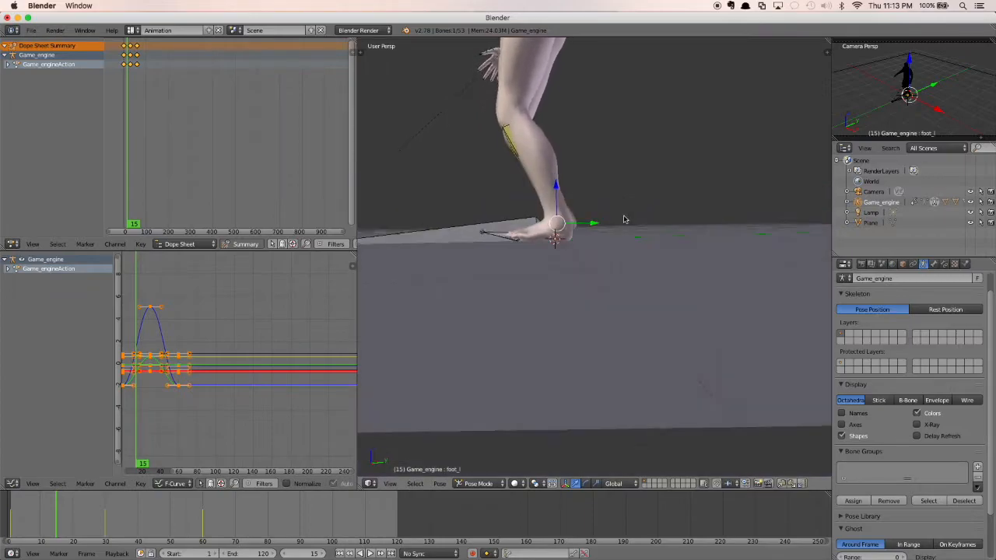
Rotate the left foot bone slightly about the X axis to adjust how the foot meets the floor
{"action": "left_click", "coordinate": [586, 483]}
{"action": "left_click_drag", "start_coordinate": [557, 190], "coordinate": [548, 190]}
{"action": "middle_click_drag", "start_coordinate": [548, 189], "coordinate": [611, 242]}
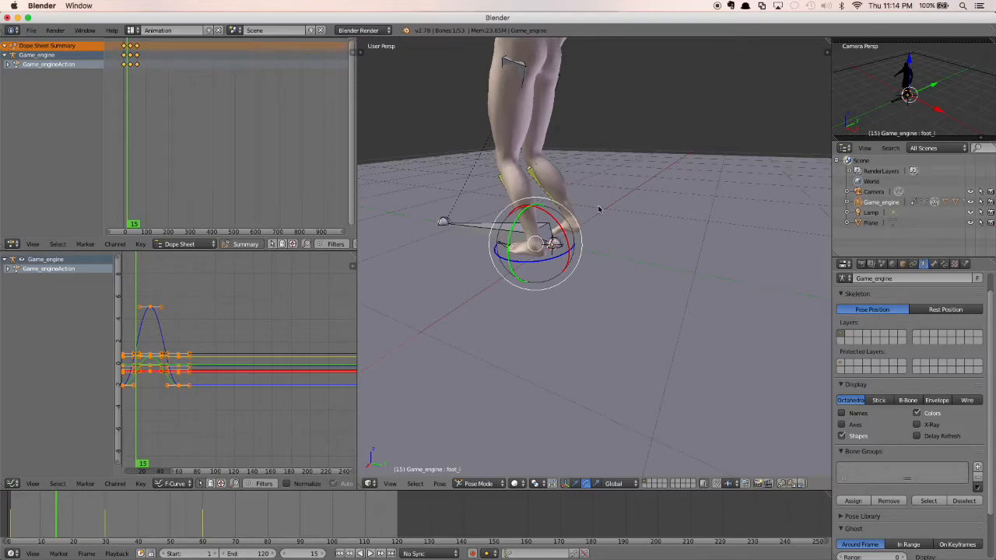
Select all bones of the armature and insert a LocRotScale keyframe for the passing pose at frame 15
{"action": "key", "text": "a"}
{"action": "key", "text": "a"}
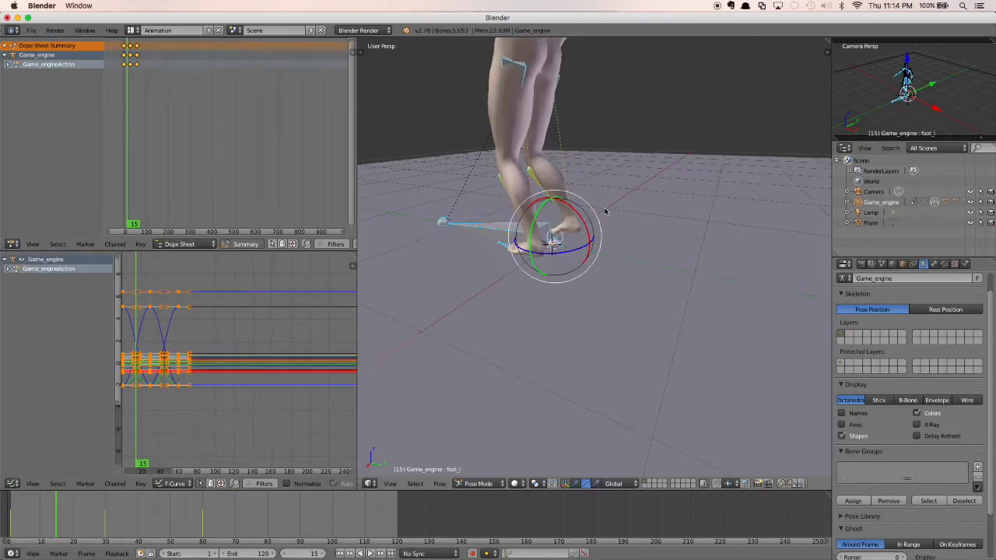
{"action": "key", "text": "i"}
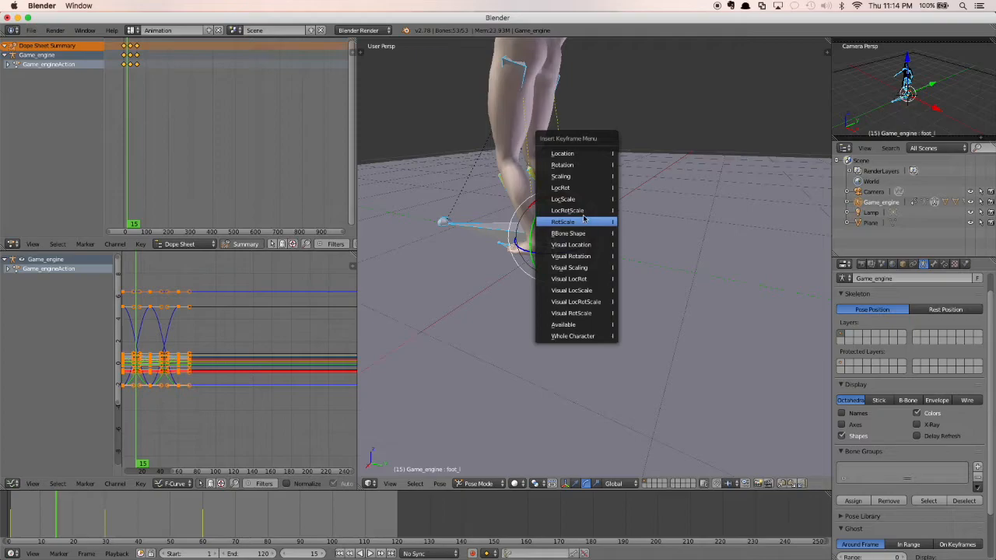
{"action": "left_click", "coordinate": [577, 210]}
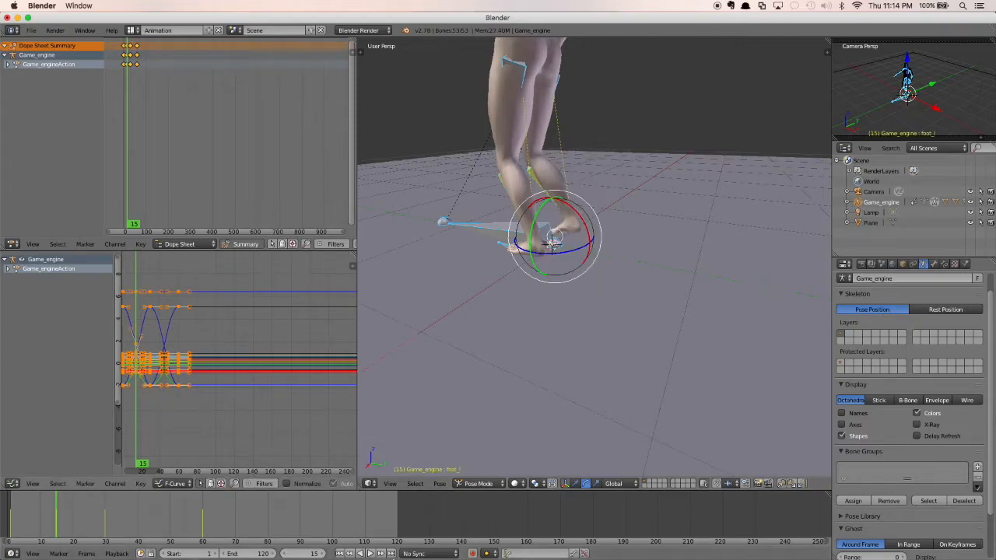
Play the walk from the first frame, examine the feet and legs from several angles and stop playback
{"action": "left_click", "coordinate": [339, 554]}
{"action": "left_click", "coordinate": [369, 553]}
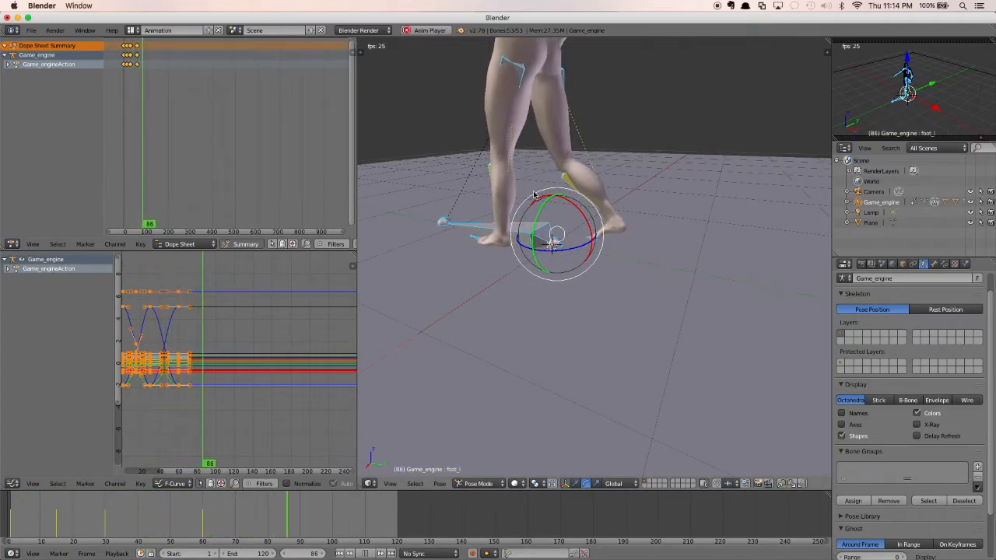
{"action": "middle_click_drag", "start_coordinate": [610, 202], "coordinate": [568, 189]}
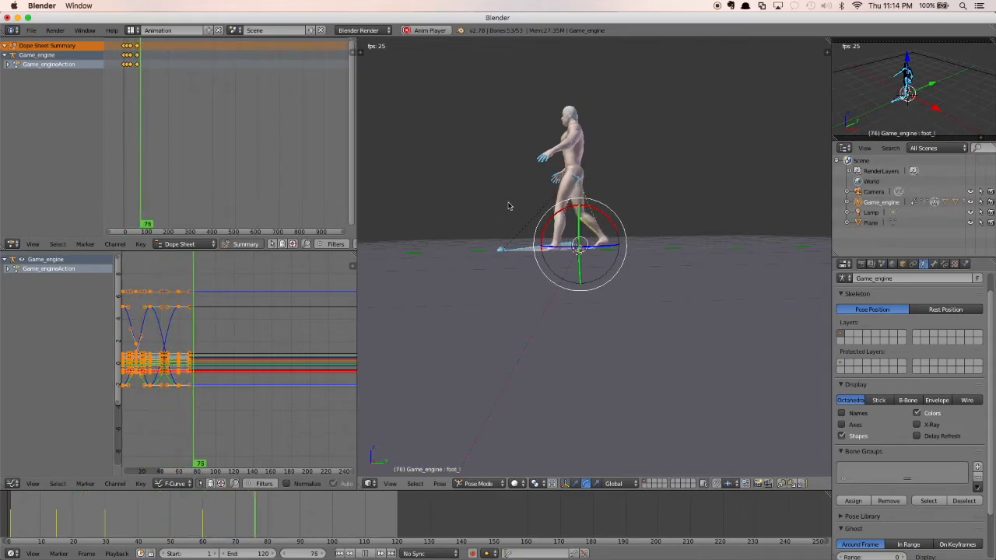
{"action": "middle_click_drag", "start_coordinate": [526, 200], "coordinate": [531, 189]}
{"action": "scroll", "coordinate": [531, 189], "scroll_direction": "up", "scroll_amount": 6}
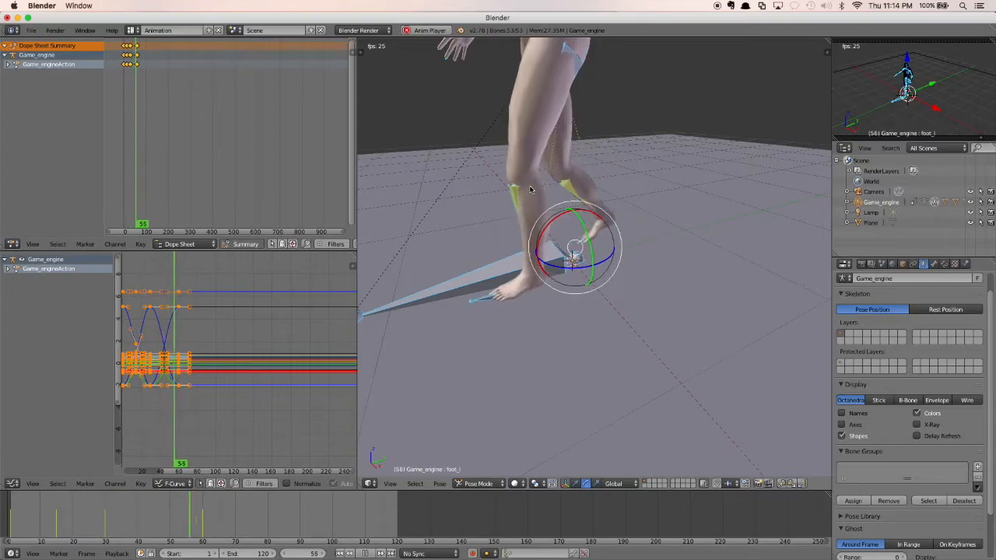
{"action": "middle_click_drag", "start_coordinate": [518, 211], "coordinate": [560, 267]}
{"action": "scroll", "coordinate": [549, 223], "scroll_direction": "up", "scroll_amount": 2}
{"action": "middle_click_drag", "start_coordinate": [550, 222], "coordinate": [578, 216]}
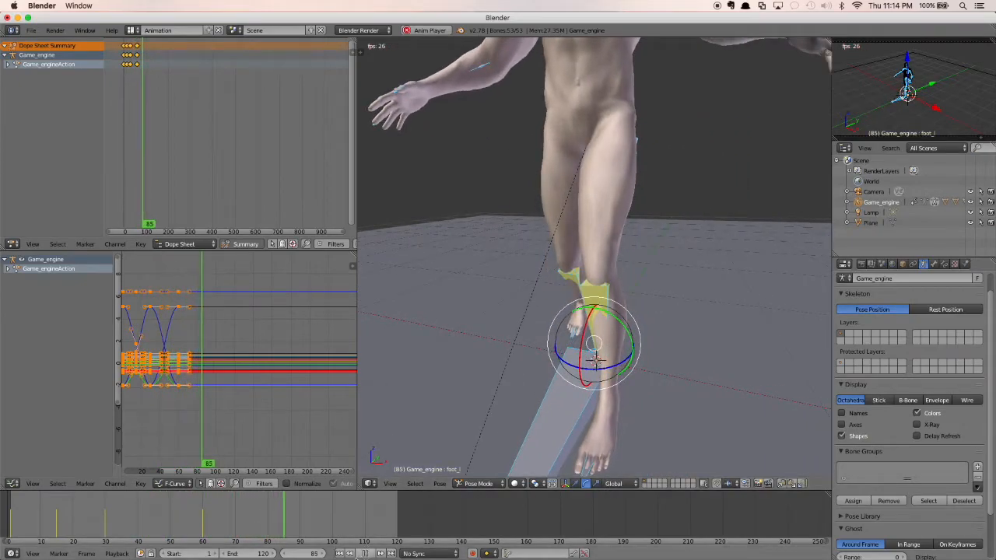
{"action": "key", "text": "alt+a"}
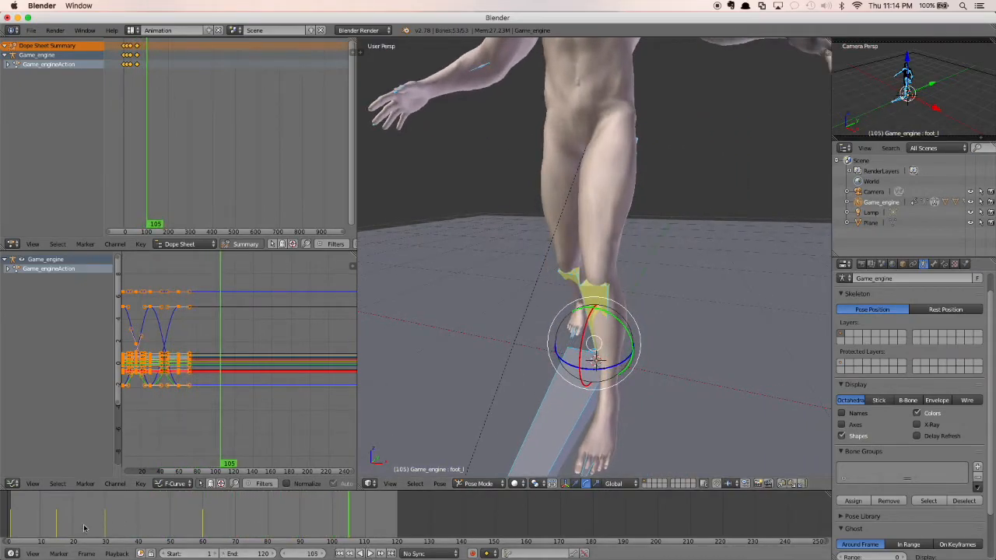
At frame 30, rotate the trailing left foot bone about the X axis to raise its toes
{"action": "left_click", "coordinate": [57, 526]}
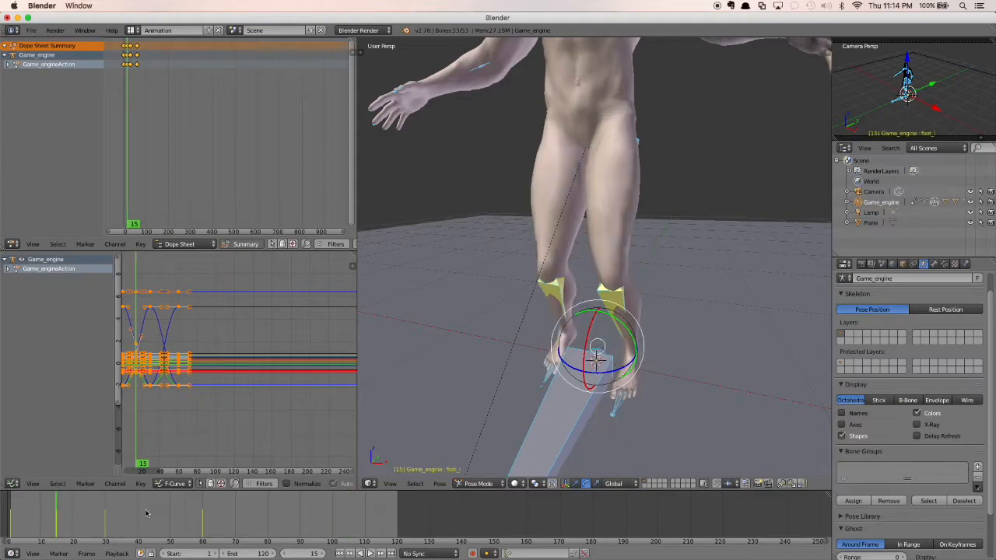
{"action": "left_click", "coordinate": [106, 520]}
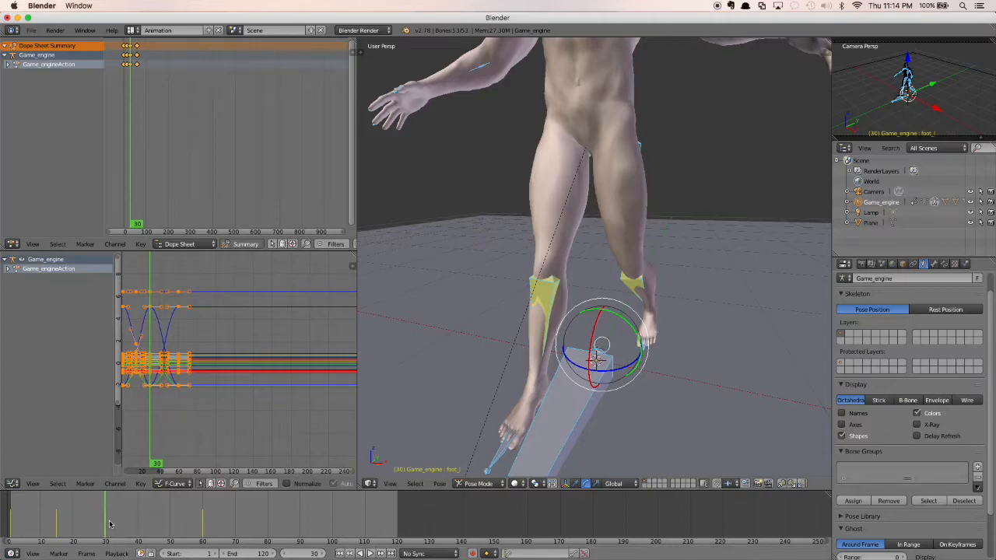
{"action": "middle_click_drag", "start_coordinate": [487, 340], "coordinate": [513, 270]}
{"action": "right_click", "coordinate": [602, 352]}
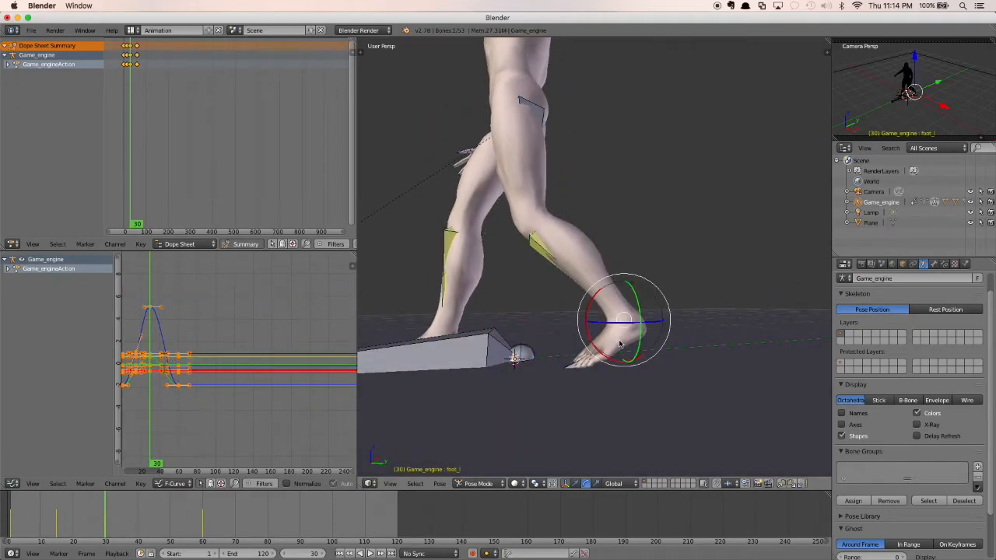
{"action": "left_click_drag", "start_coordinate": [591, 309], "coordinate": [615, 315]}
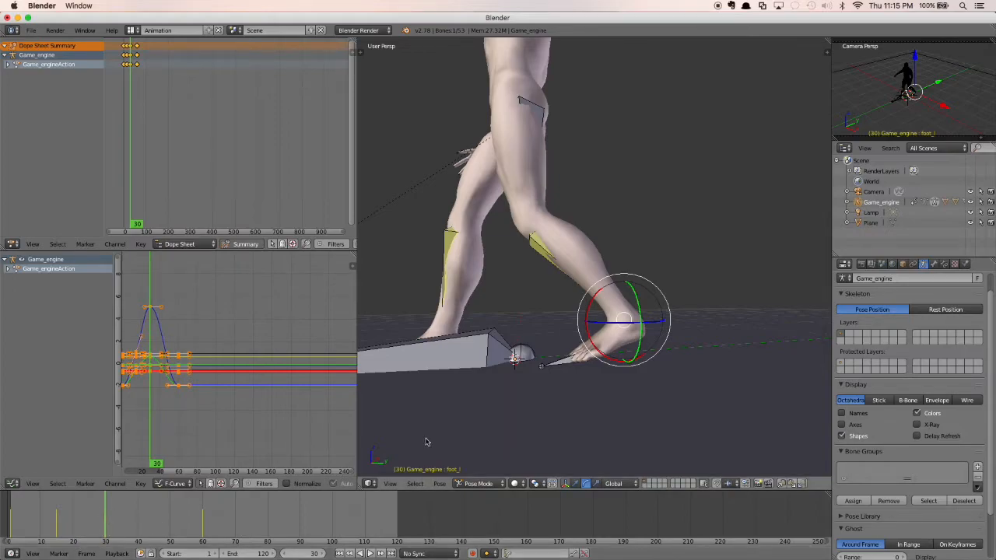
{"action": "middle_click_drag", "start_coordinate": [496, 335], "coordinate": [501, 324]}
{"action": "left_click_drag", "start_coordinate": [585, 292], "coordinate": [587, 291]}
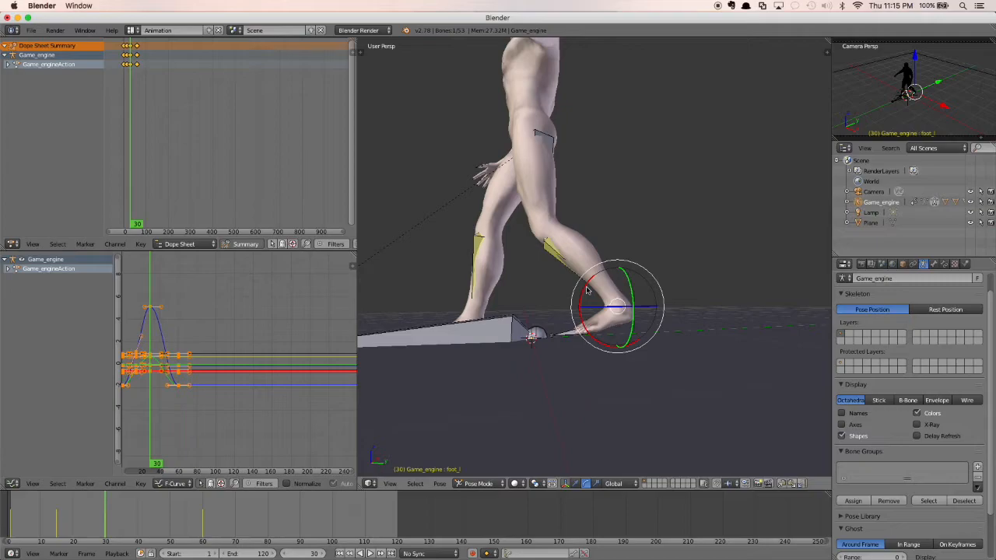
{"action": "middle_click_drag", "start_coordinate": [638, 320], "coordinate": [633, 328]}
{"action": "middle_click_drag", "start_coordinate": [530, 348], "coordinate": [584, 332], "text": "shift"}
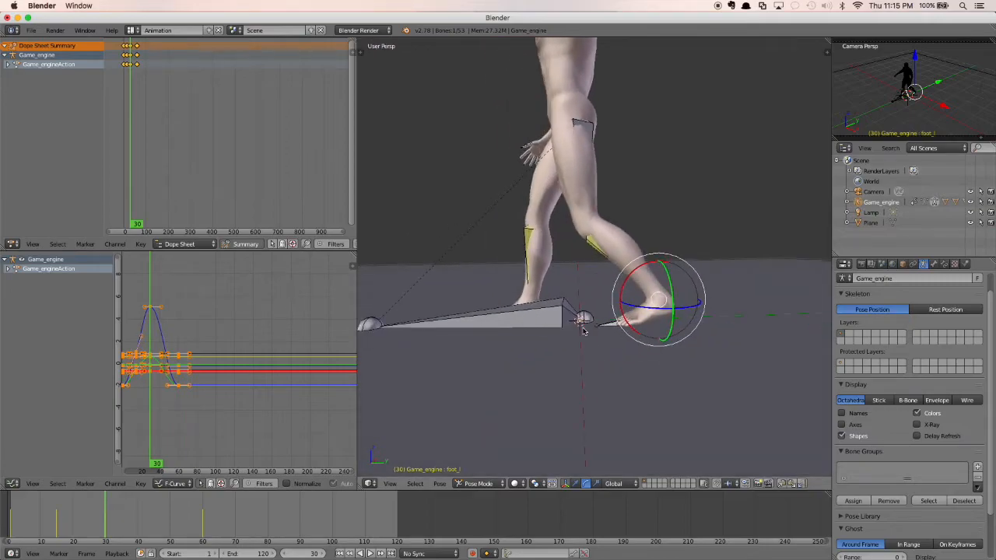
Insert a LocRotScale keyframe for all armature bones at frame 30 and clear the selection
{"action": "right_click", "coordinate": [579, 305]}
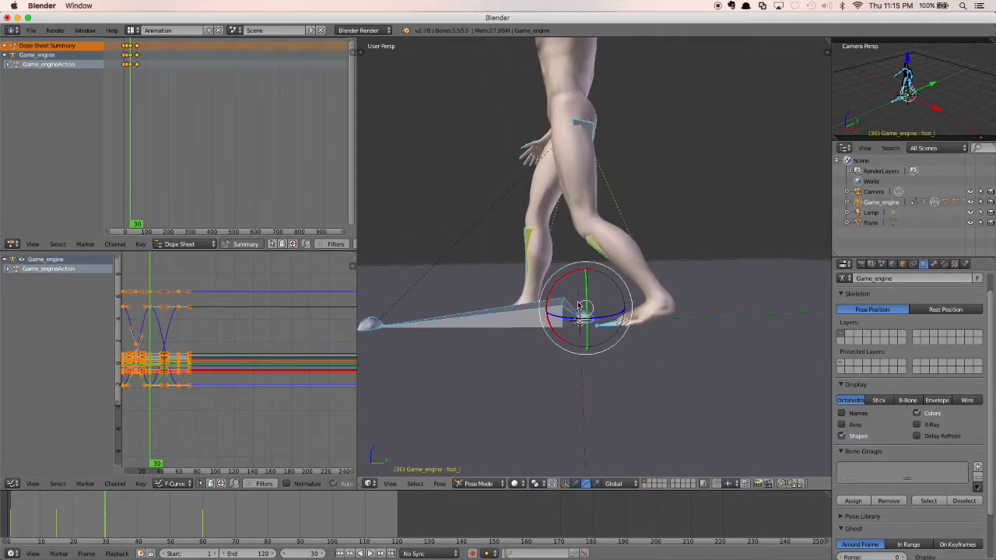
{"action": "key", "text": "i"}
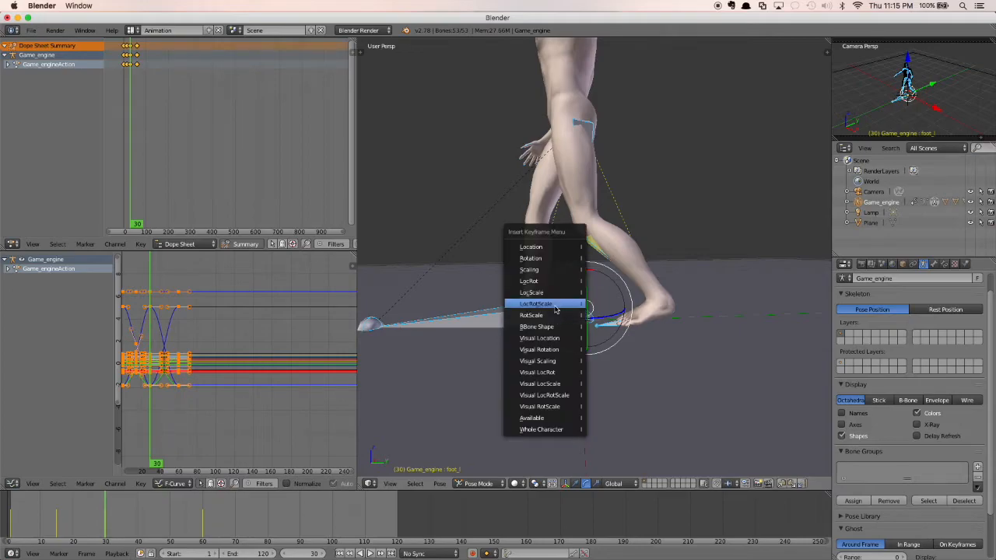
{"action": "left_click", "coordinate": [540, 306]}
{"action": "key", "text": "a"}
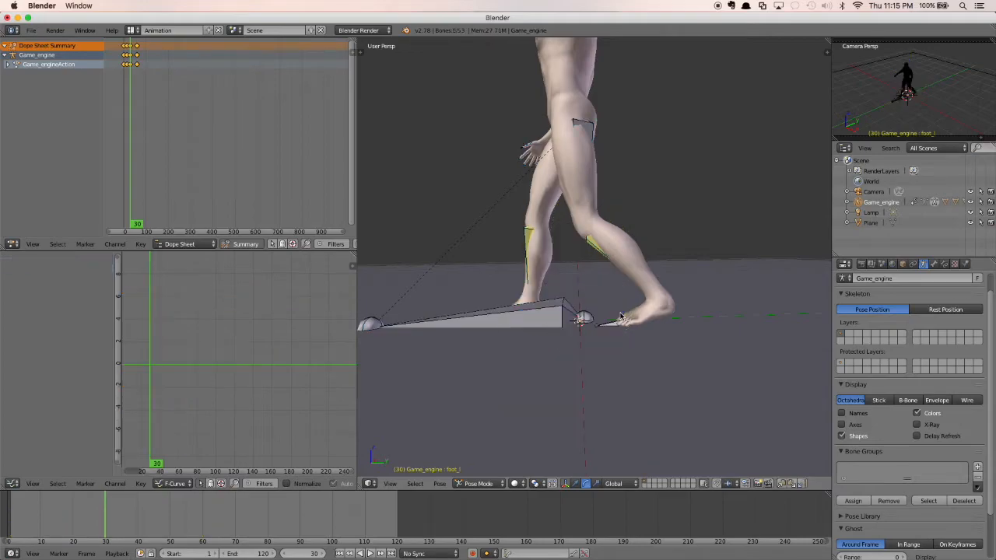
Play the walk from the first frame, stop playback and examine the whole character from an oblique angle
{"action": "left_click", "coordinate": [348, 554]}
{"action": "left_click", "coordinate": [339, 553]}
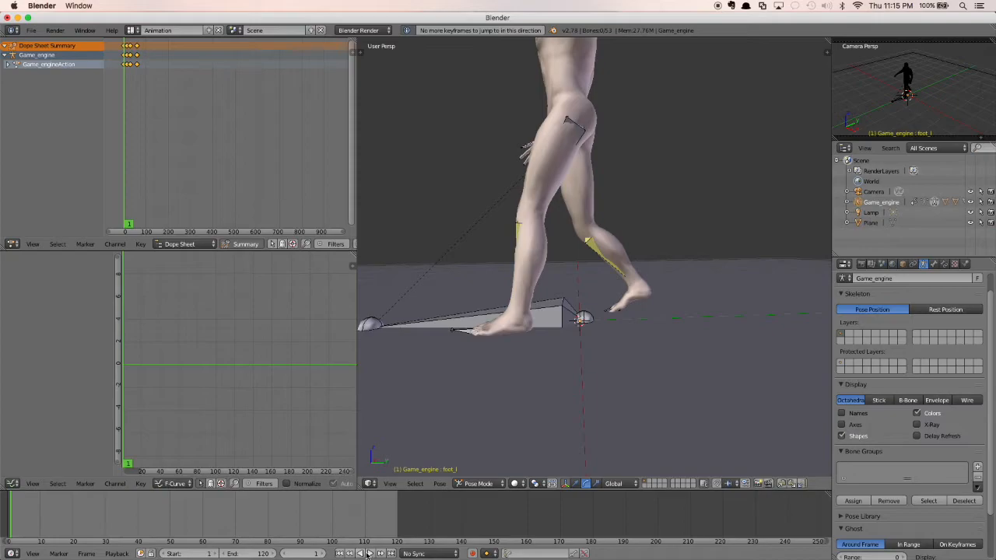
{"action": "left_click", "coordinate": [370, 553]}
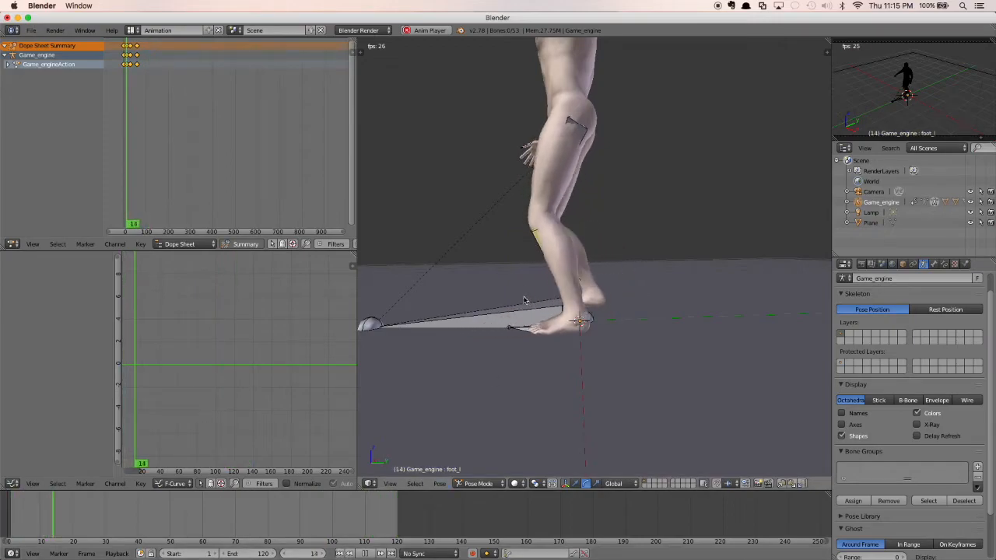
{"action": "key", "text": "alt+a"}
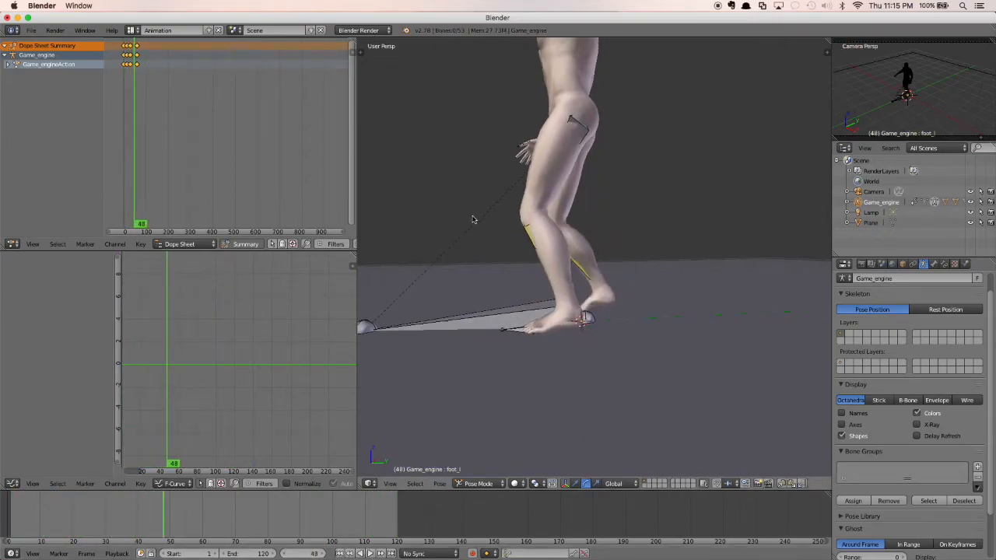
{"action": "middle_click_drag", "start_coordinate": [471, 218], "coordinate": [525, 224]}
{"action": "middle_click_drag", "start_coordinate": [511, 156], "coordinate": [548, 214], "text": "shift"}
{"action": "scroll", "coordinate": [505, 246], "scroll_direction": "down", "scroll_amount": 3}
{"action": "scroll", "coordinate": [597, 255], "scroll_direction": "up", "scroll_amount": 2}
{"action": "middle_click_drag", "start_coordinate": [598, 255], "coordinate": [565, 255]}
{"action": "scroll", "coordinate": [563, 257], "scroll_direction": "up", "scroll_amount": 2}
{"action": "scroll", "coordinate": [560, 258], "scroll_direction": "down", "scroll_amount": 3}
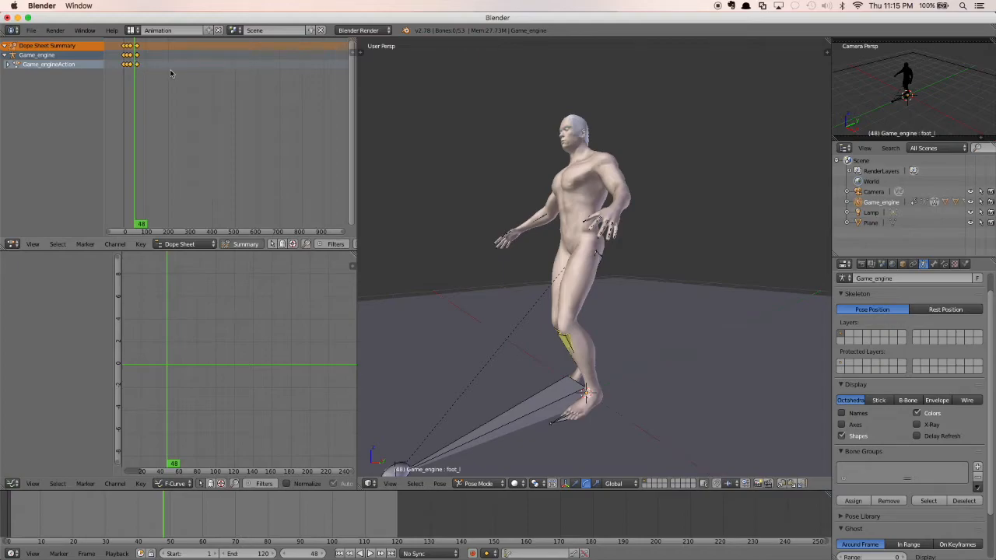
Widen the Dope Sheet and try to delete the selected keyframes at frame 30
{"action": "left_click_drag", "start_coordinate": [357, 122], "coordinate": [411, 121]}
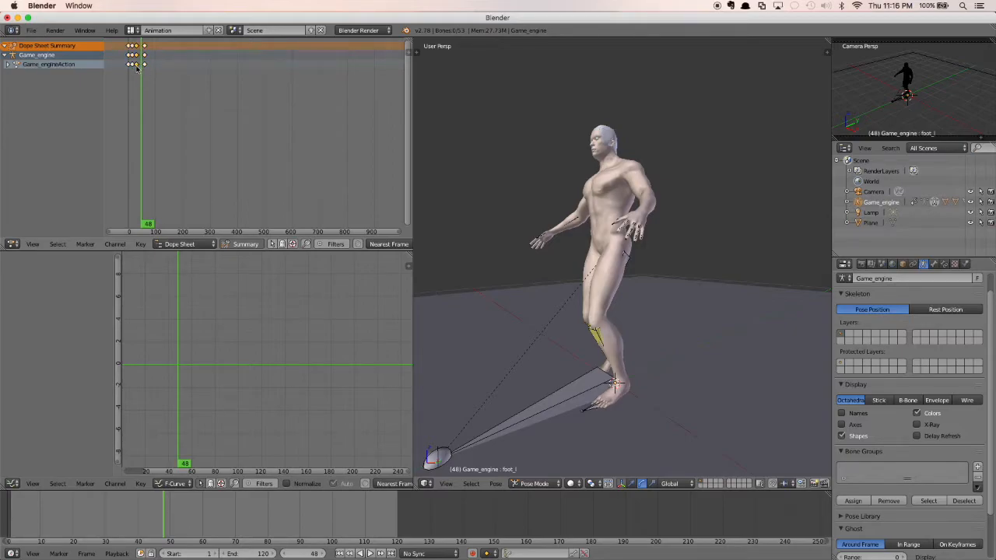
{"action": "key", "text": "x"}
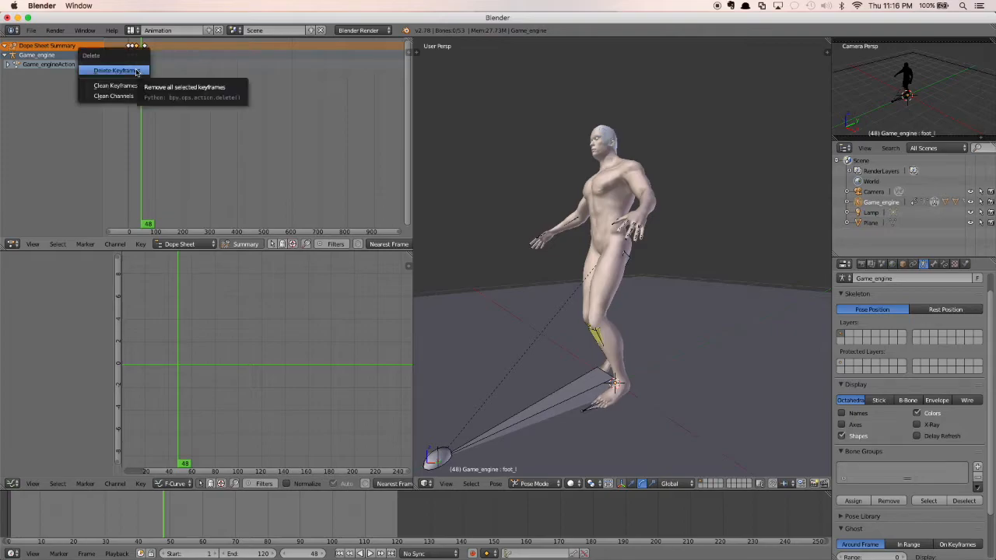
{"action": "left_click", "coordinate": [122, 72]}
{"action": "left_click", "coordinate": [201, 94]}
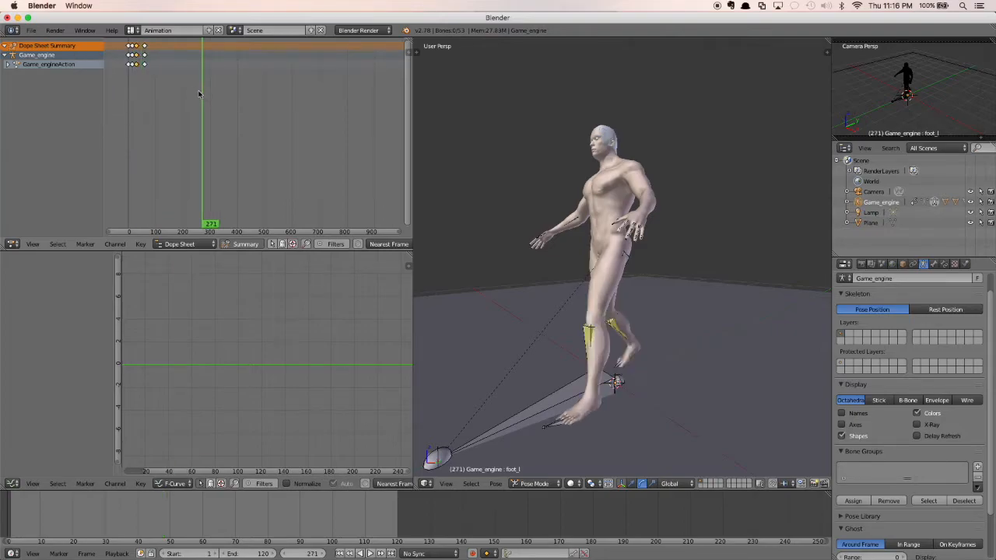
Move the frame 30 keyframes to about midway between the frame 15 and frame 60 keyframes
{"action": "scroll", "coordinate": [150, 68], "scroll_direction": "up", "scroll_amount": 4}
{"action": "middle_click_drag", "start_coordinate": [140, 68], "coordinate": [228, 71]}
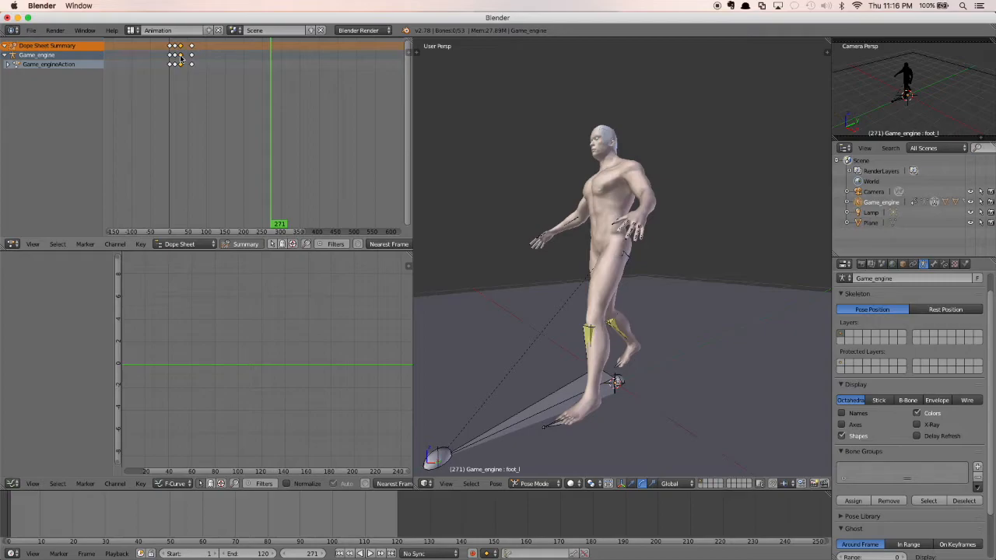
{"action": "key", "text": "g"}
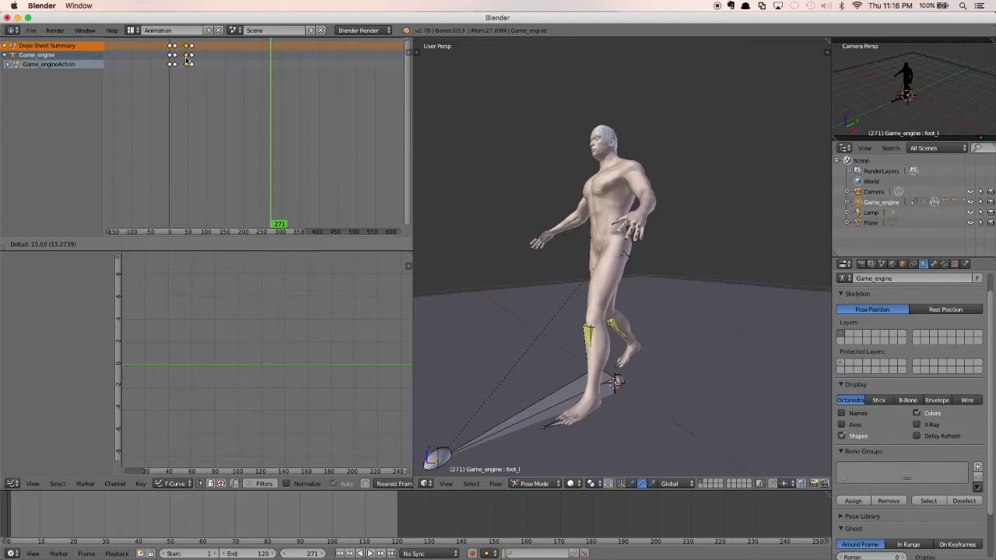
{"action": "left_click", "coordinate": [185, 59]}
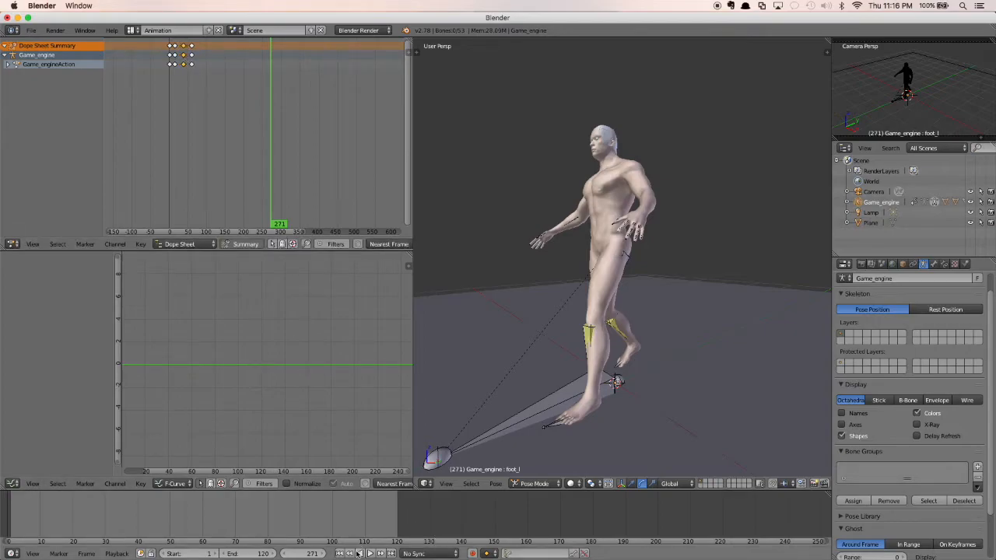
Play the retimed walk from the first frame and stop playback
{"action": "left_click", "coordinate": [341, 554]}
{"action": "left_click", "coordinate": [369, 553]}
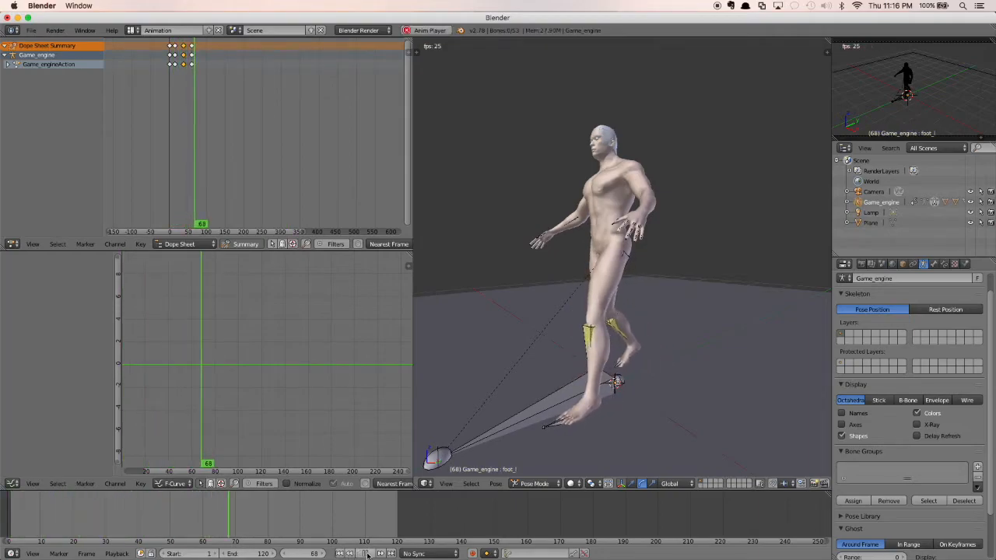
{"action": "left_click", "coordinate": [366, 554]}
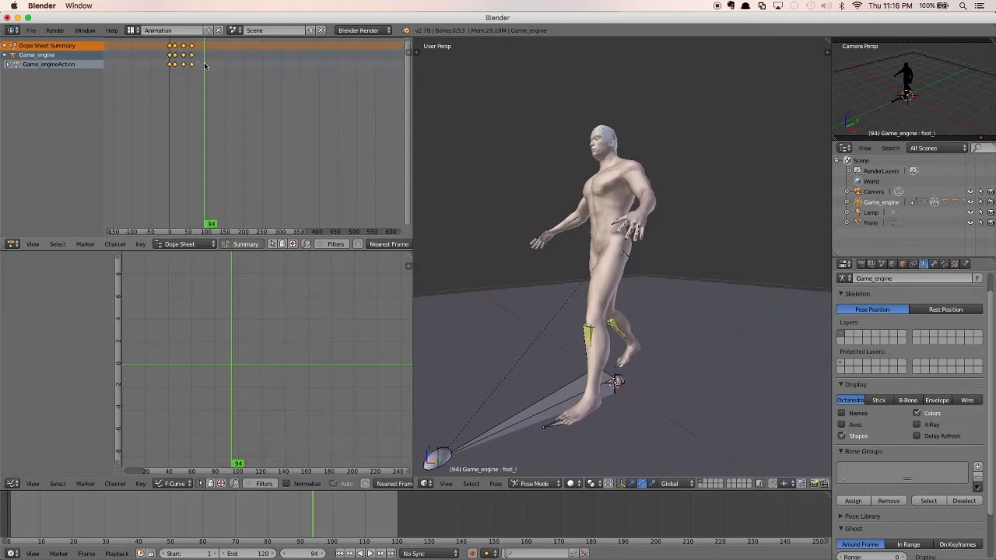
Scale all keyframes in time by a factor of 5 and shift them so the first pose sits near frame 1
{"action": "key", "text": "s"}
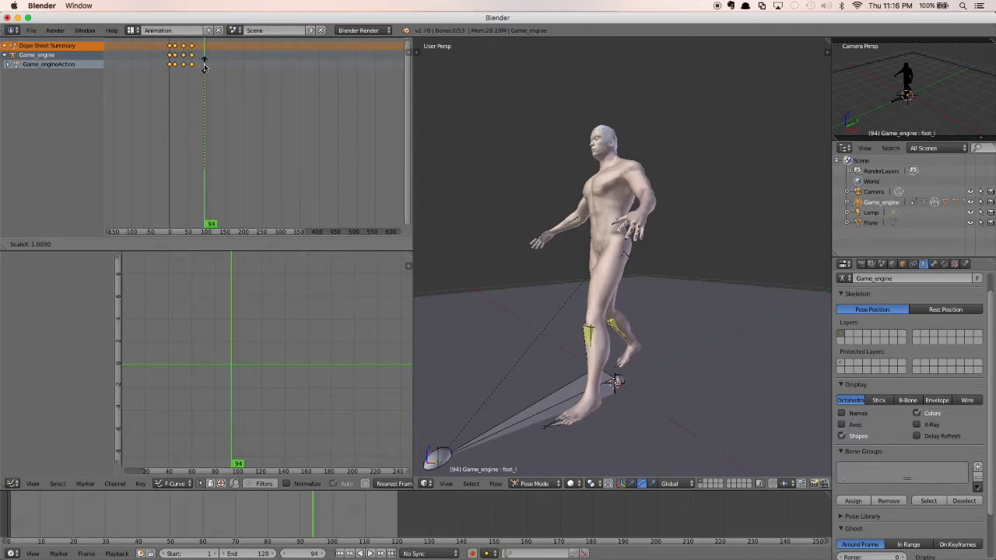
{"action": "key", "text": "5"}
{"action": "key", "text": "Return"}
{"action": "left_click_drag", "start_coordinate": [272, 235], "coordinate": [165, 235]}
{"action": "scroll", "coordinate": [241, 142], "scroll_direction": "down", "scroll_amount": 2}
{"action": "key", "text": "g"}
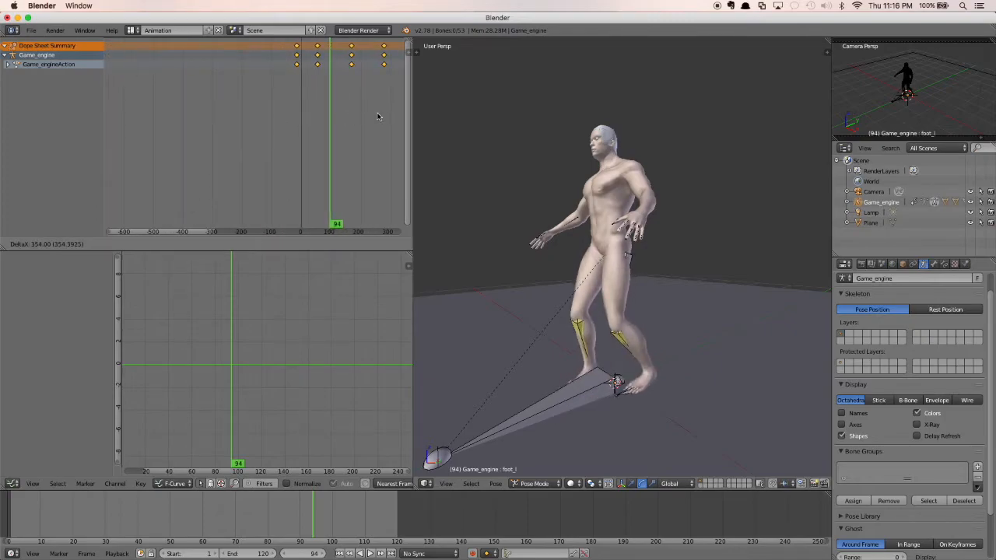
{"action": "left_click", "coordinate": [311, 99]}
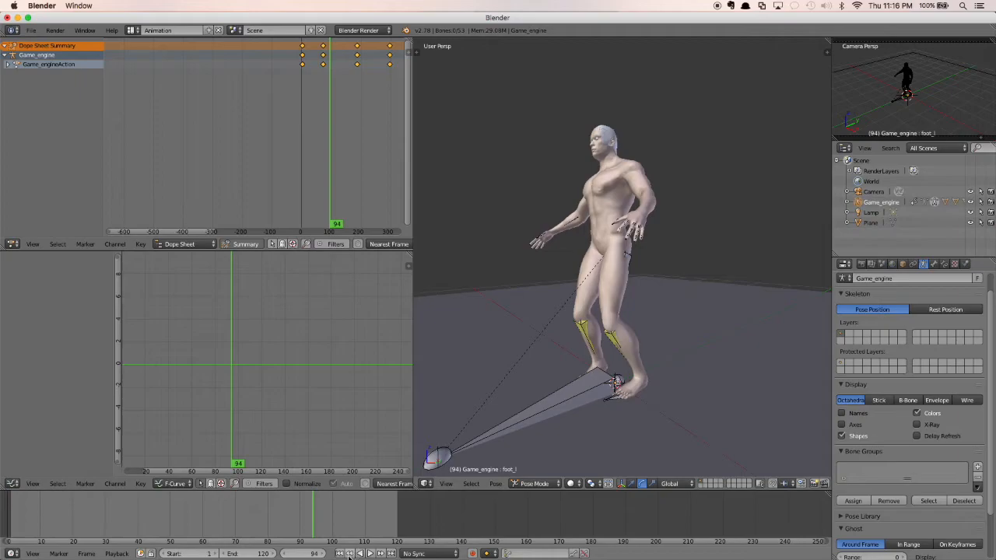
Play the stretched, slower walk from the first frame and stop playback
{"action": "left_click", "coordinate": [339, 555]}
{"action": "left_click", "coordinate": [369, 554]}
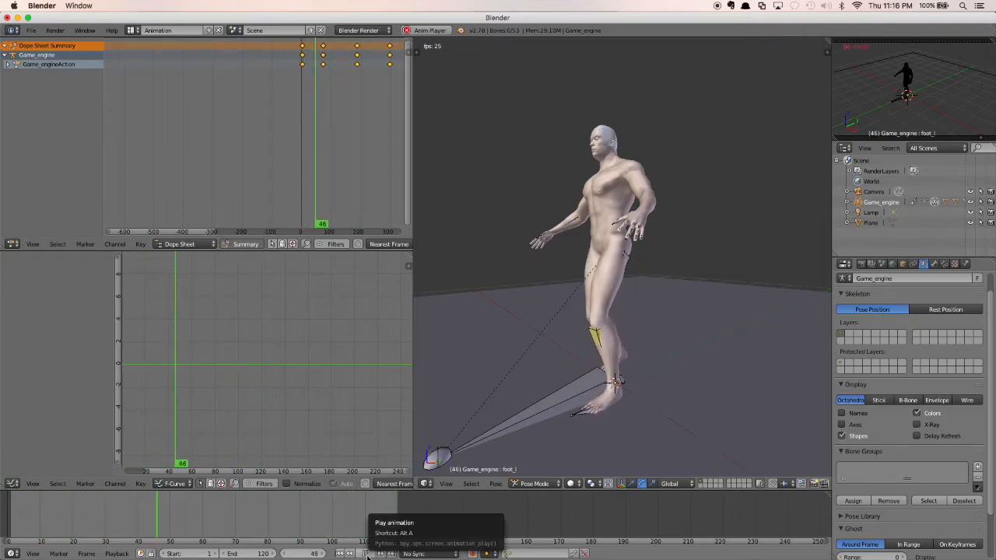
{"action": "left_click", "coordinate": [368, 553]}
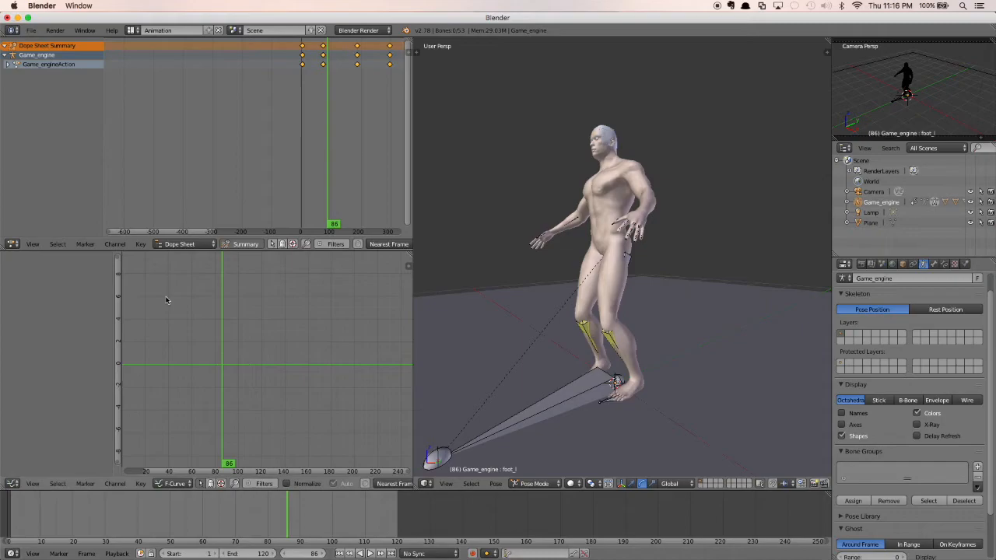
Expand the Game_engineAction channels in the Dope Sheet and select ball_r to inspect its curves in the Graph Editor
{"action": "scroll", "coordinate": [260, 333], "scroll_direction": "up", "scroll_amount": 2}
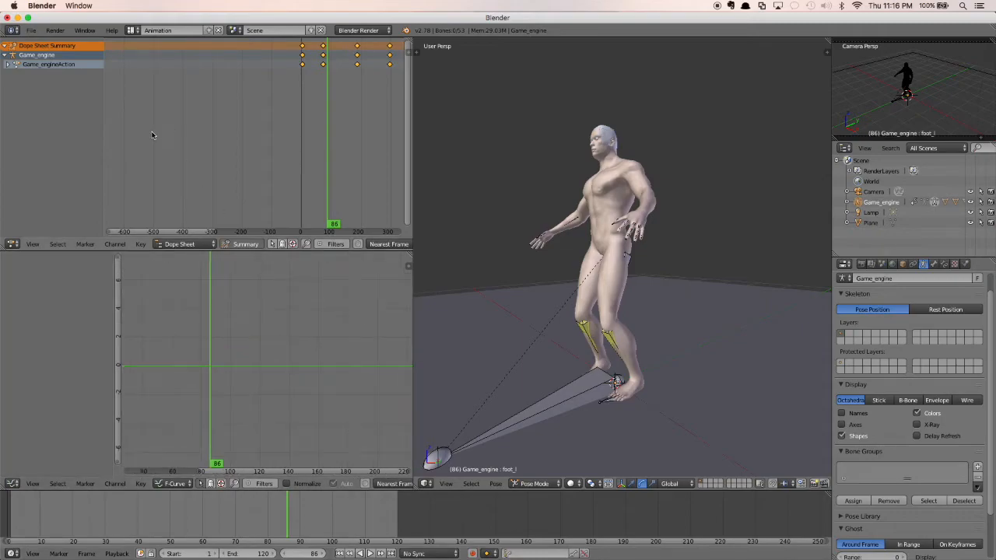
{"action": "left_click", "coordinate": [8, 66]}
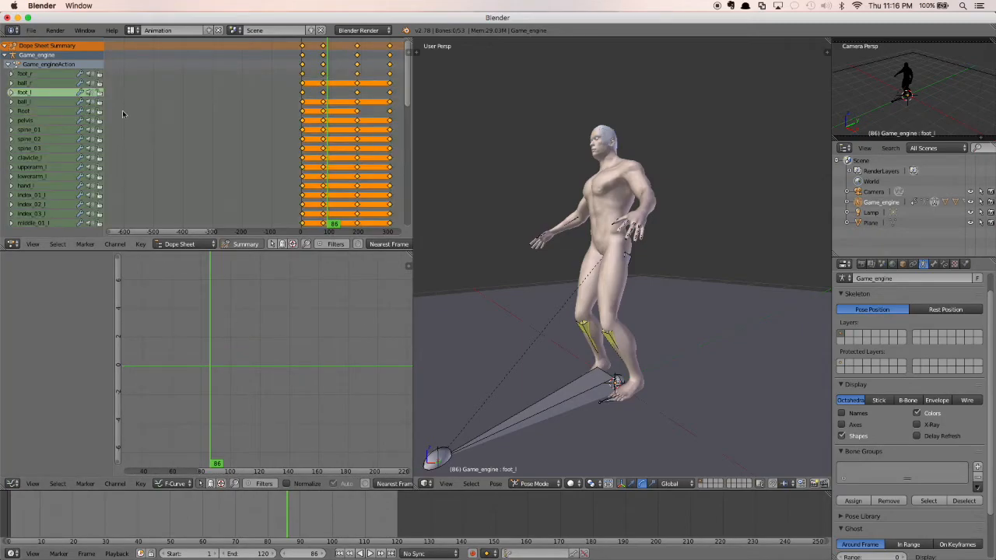
{"action": "left_click", "coordinate": [31, 82]}
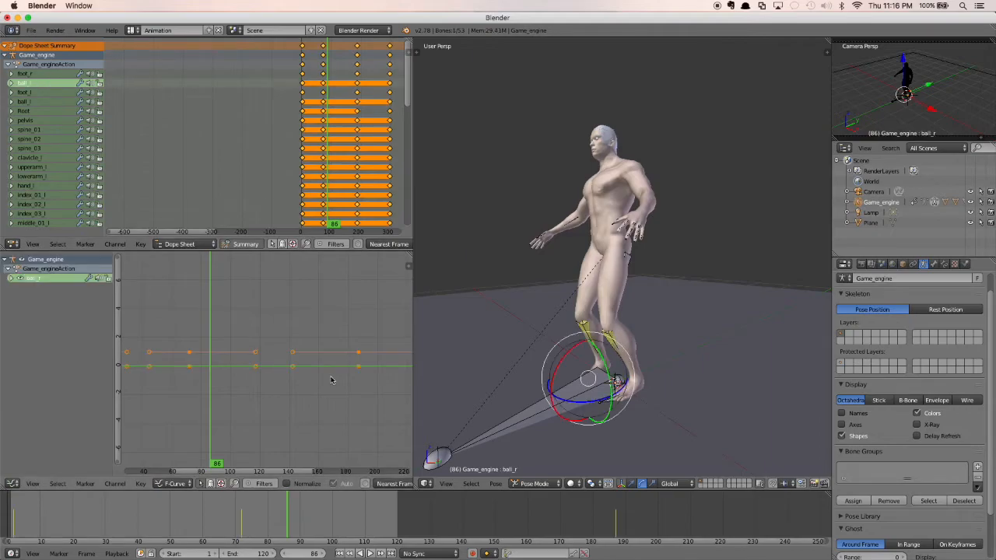
{"action": "left_click_drag", "start_coordinate": [298, 472], "coordinate": [242, 471]}
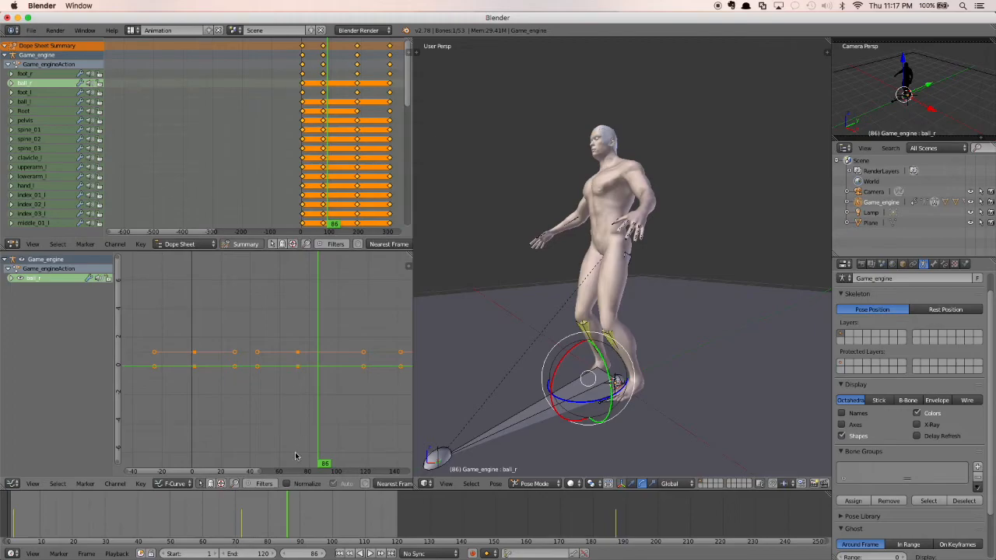
{"action": "mouse_move", "coordinate": [236, 474]}
{"action": "left_mouse_down"}
{"action": "mouse_move", "coordinate": [416, 469]}
{"action": "mouse_move", "coordinate": [244, 473]}
{"action": "left_mouse_up"}
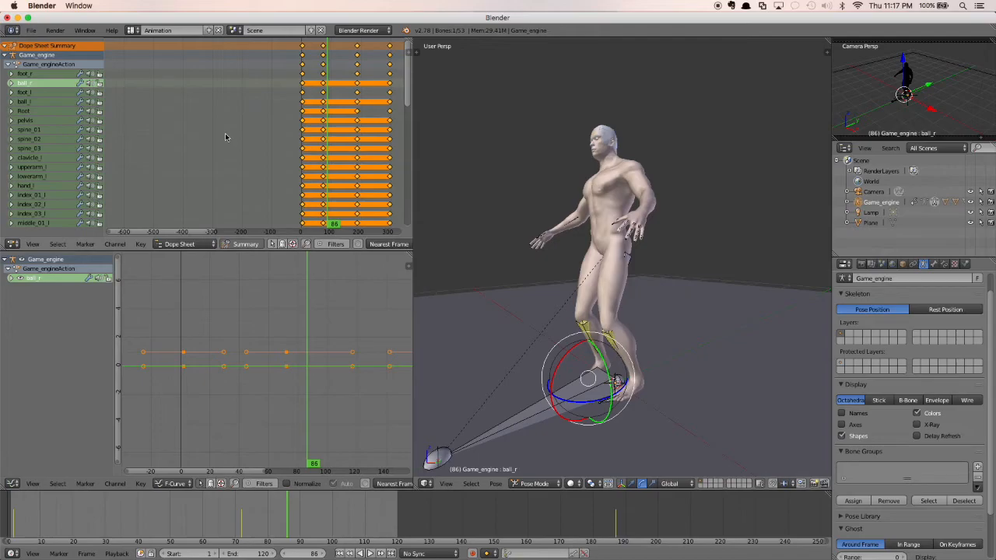
Examine the posed character from above, the front and the side, at close and wide distances
{"action": "scroll", "coordinate": [225, 137], "scroll_direction": "down", "scroll_amount": 1}
{"action": "middle_click_drag", "start_coordinate": [624, 206], "coordinate": [643, 237]}
{"action": "scroll", "coordinate": [644, 237], "scroll_direction": "down", "scroll_amount": 3}
{"action": "scroll", "coordinate": [643, 241], "scroll_direction": "up", "scroll_amount": 4}
{"action": "middle_click_drag", "start_coordinate": [629, 191], "coordinate": [647, 225]}
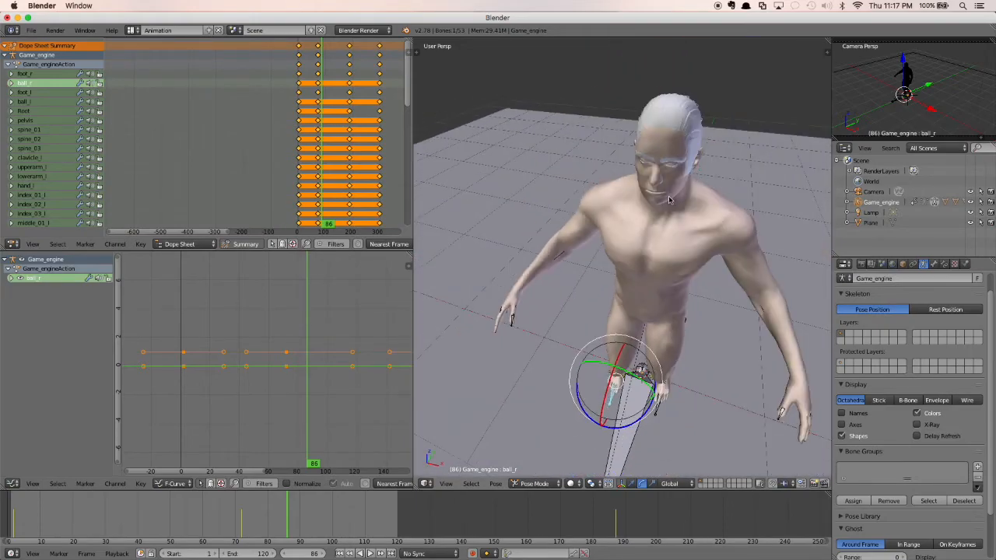
{"action": "middle_click_drag", "start_coordinate": [672, 235], "coordinate": [634, 234]}
{"action": "scroll", "coordinate": [608, 244], "scroll_direction": "down", "scroll_amount": 1}
{"action": "scroll", "coordinate": [601, 242], "scroll_direction": "up", "scroll_amount": 3}
{"action": "scroll", "coordinate": [634, 234], "scroll_direction": "down", "scroll_amount": 2}
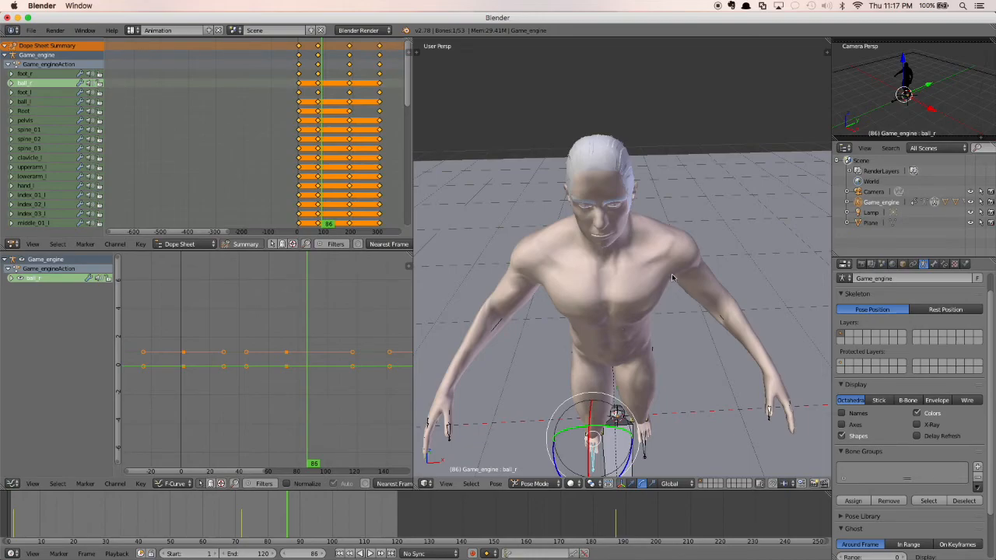
{"action": "scroll", "coordinate": [672, 274], "scroll_direction": "up", "scroll_amount": 3}
{"action": "middle_click_drag", "start_coordinate": [666, 250], "coordinate": [673, 210]}
{"action": "scroll", "coordinate": [677, 239], "scroll_direction": "down", "scroll_amount": 3}
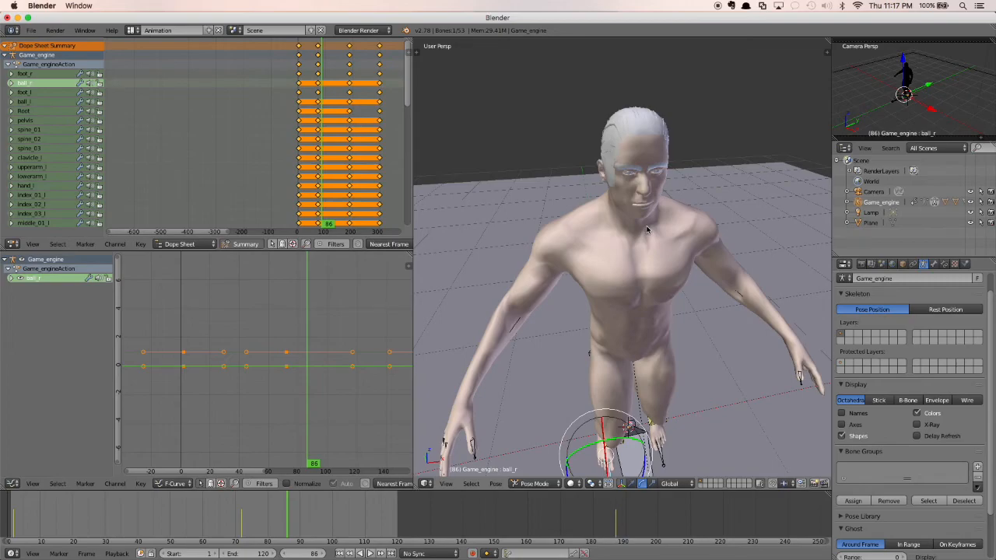
{"action": "middle_click_drag", "start_coordinate": [647, 228], "coordinate": [614, 222]}
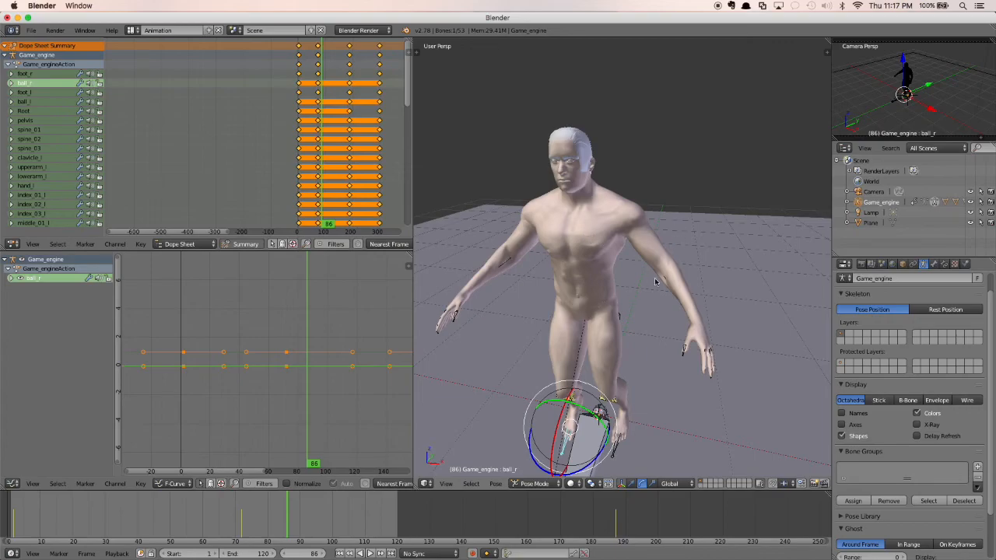
{"action": "scroll", "coordinate": [602, 302], "scroll_direction": "down", "scroll_amount": 2}
{"action": "scroll", "coordinate": [602, 302], "scroll_direction": "up", "scroll_amount": 2}
{"action": "middle_click_drag", "start_coordinate": [601, 302], "coordinate": [567, 293]}
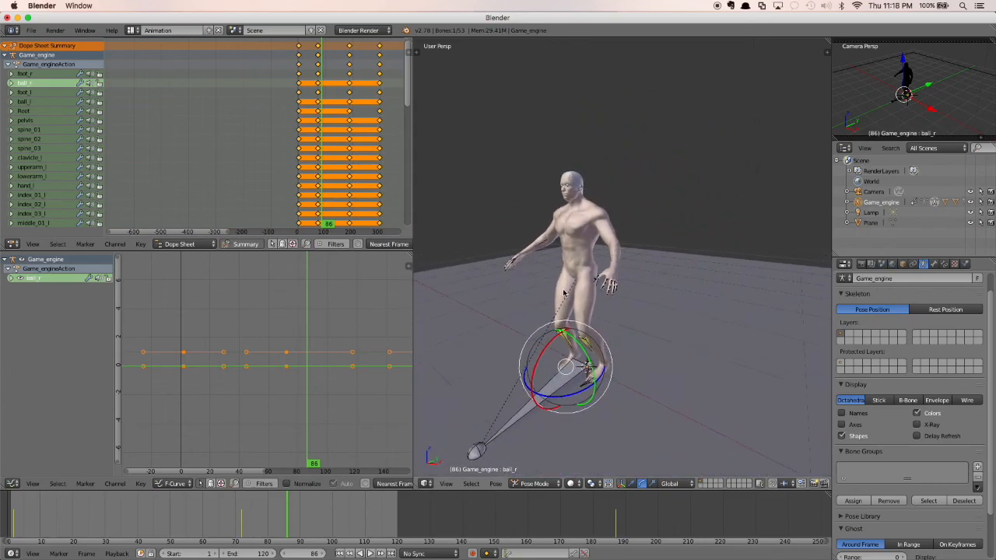